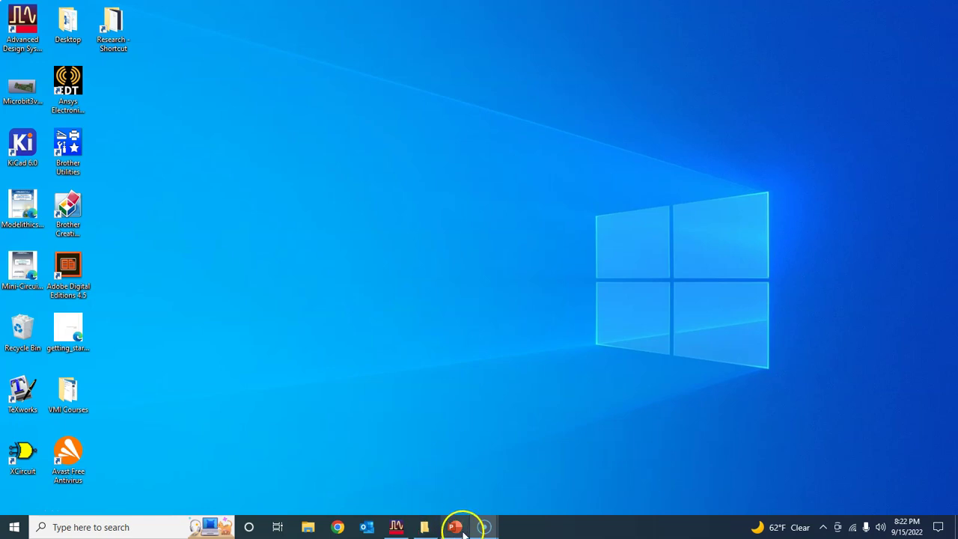
Step: Switch to the PowerPoint lecture and review the slides on the high-frequency resistor equivalent circuit and plotting its impedance using ADS
left_click(458, 530)
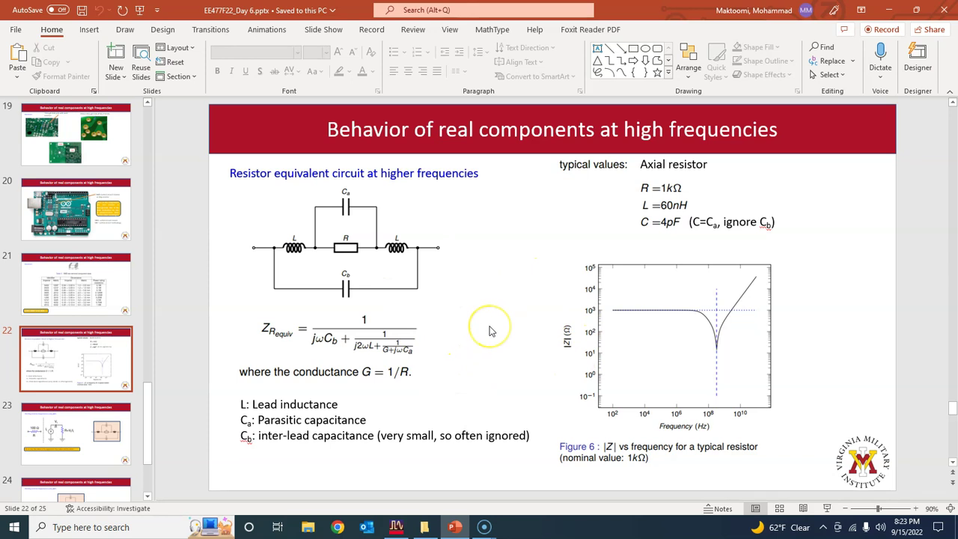
key("Page_Down")
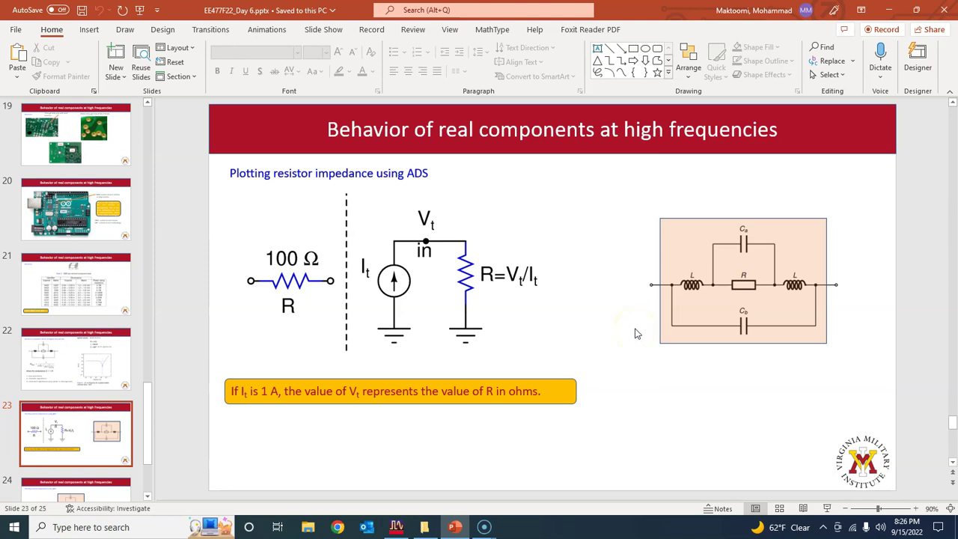
scroll(634, 334, "up", 1)
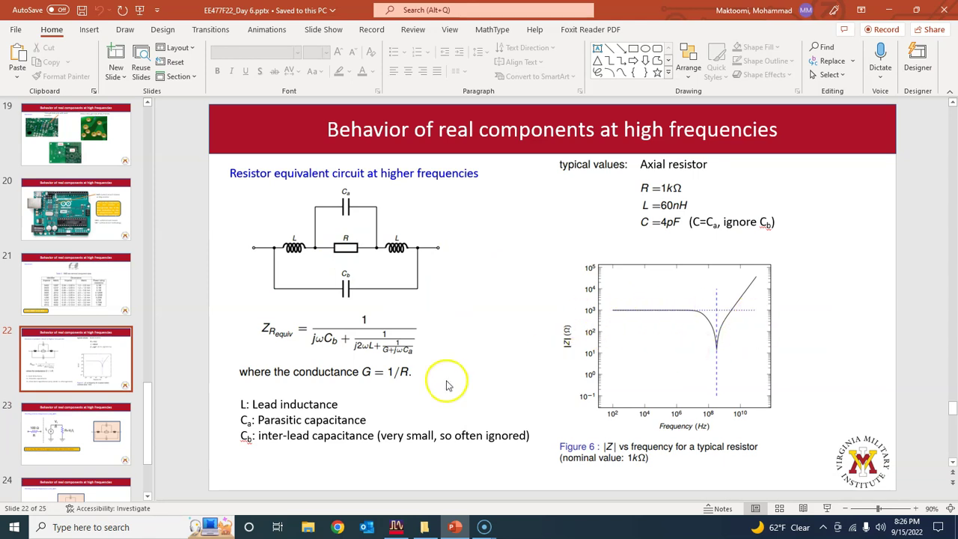
Step: Switch to Advanced Design System and create a blank schematic in the Tutorial_AC workspace with the cell name microw_resistor
left_click(397, 527)
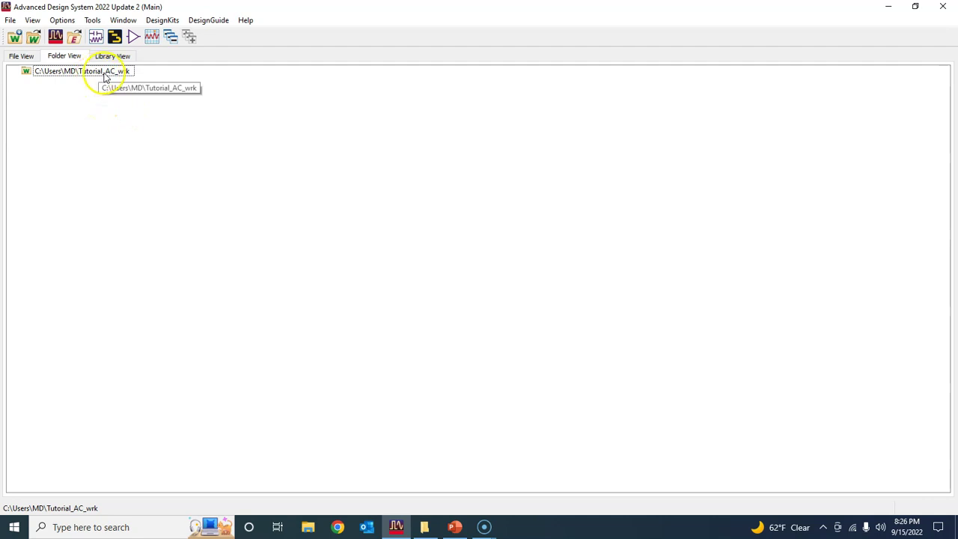
left_click(10, 20)
mouse_move(85, 38)
left_click(348, 162)
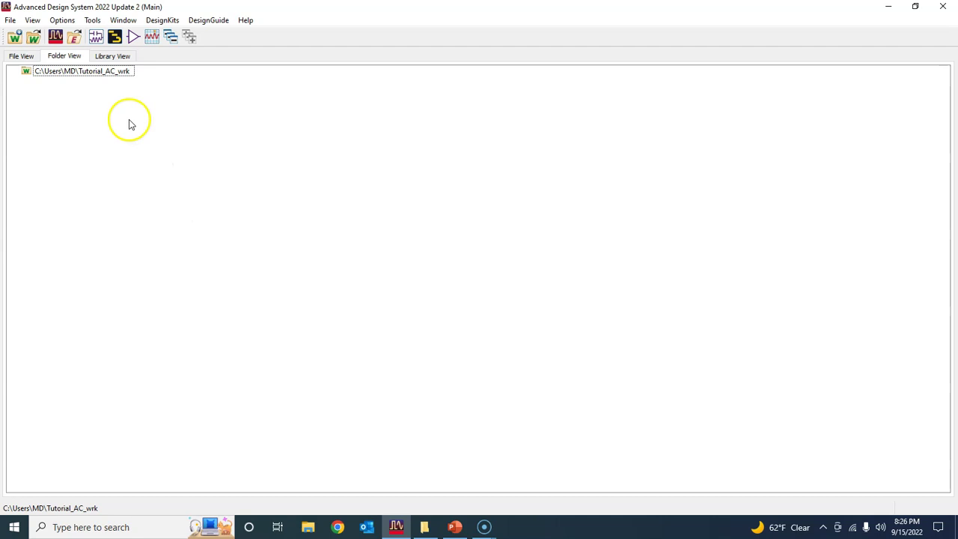
left_click(98, 37)
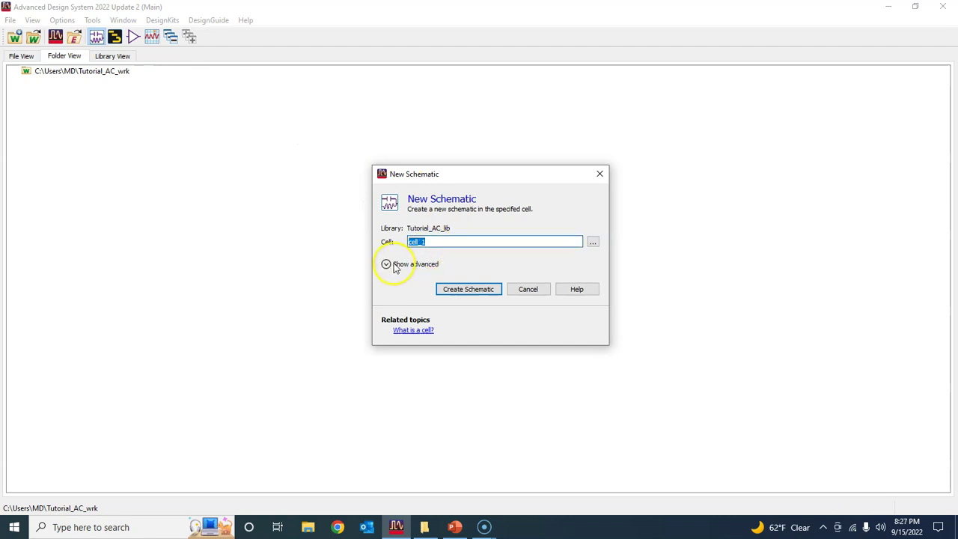
left_click(386, 264)
left_click(447, 241)
left_click_drag(447, 241, 404, 242)
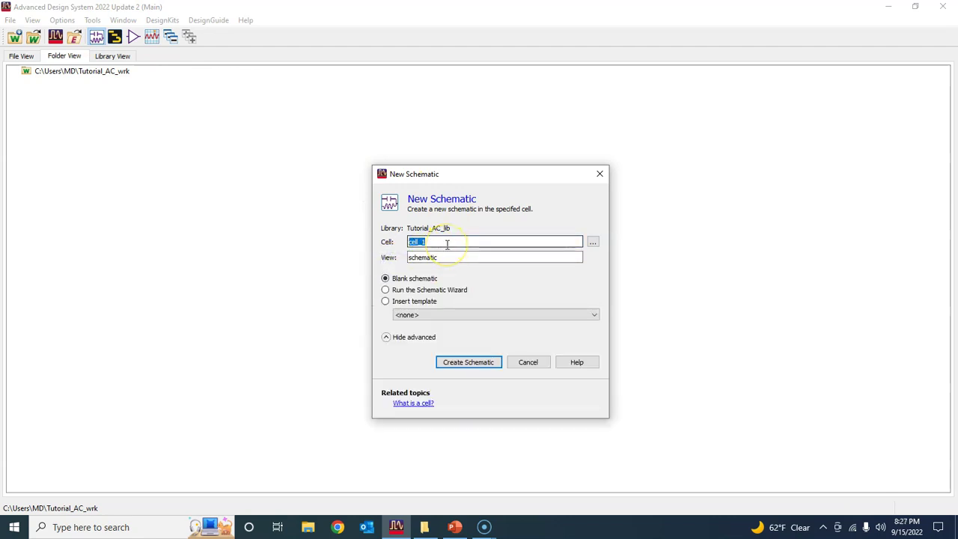
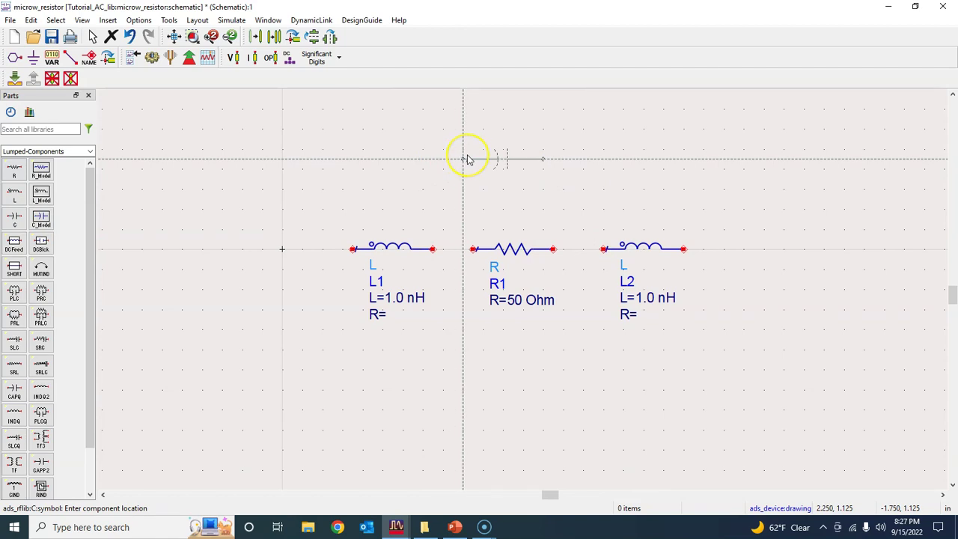
Step: Place one capacitor above the resistor and a second capacitor below it
left_click(465, 159)
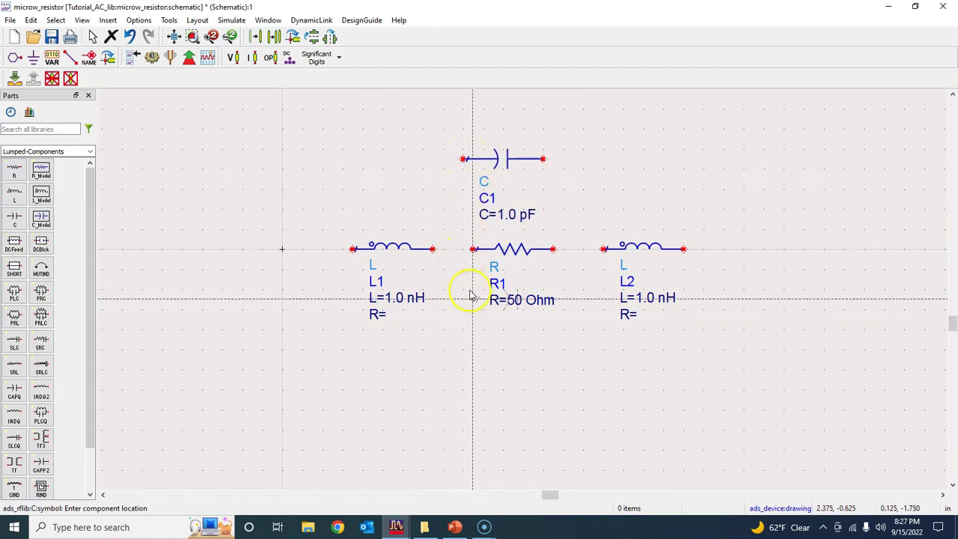
left_click(465, 350)
key("Escape")
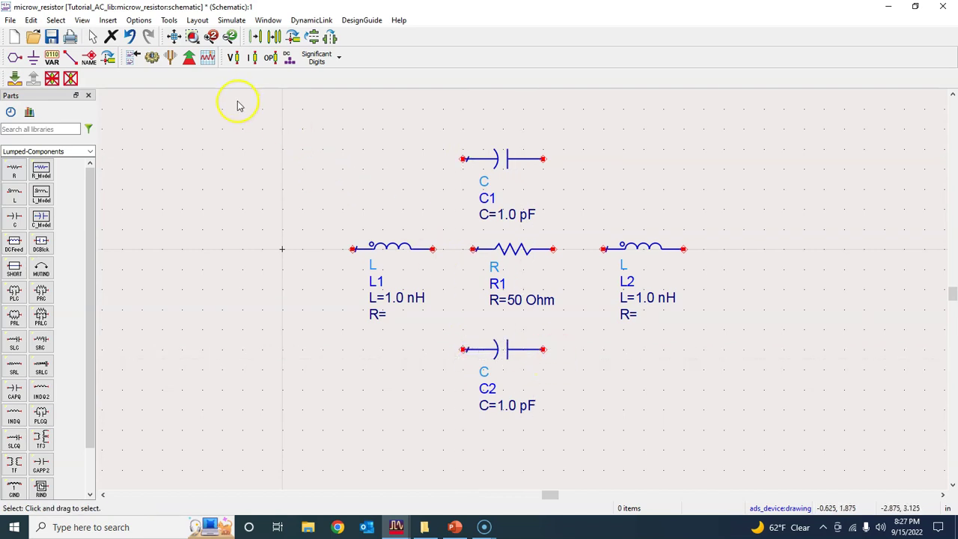
Step: Wire inductor L1, resistor R1 and inductor L2 together in series
left_click(72, 58)
left_click(433, 249)
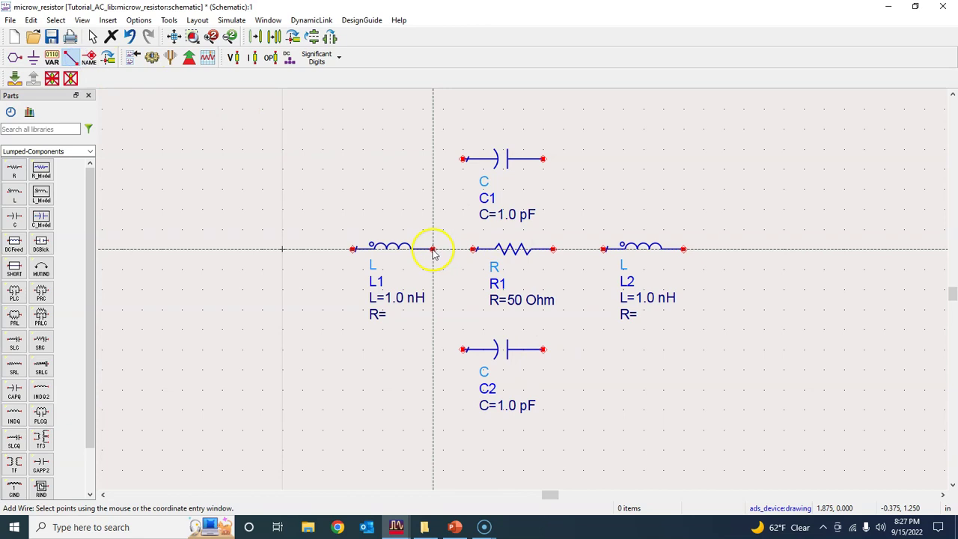
left_click(473, 248)
left_click(554, 248)
left_click(604, 248)
Step: Wire both ends of capacitor C1 to the nodes on either side of R1, placing it in parallel with the resistor
left_click(542, 160)
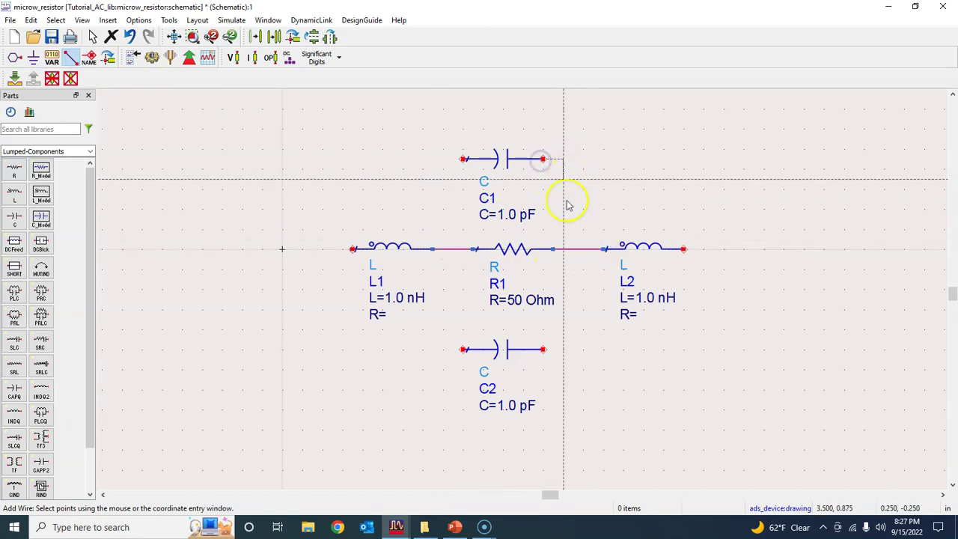
left_click(563, 248)
left_click(464, 161)
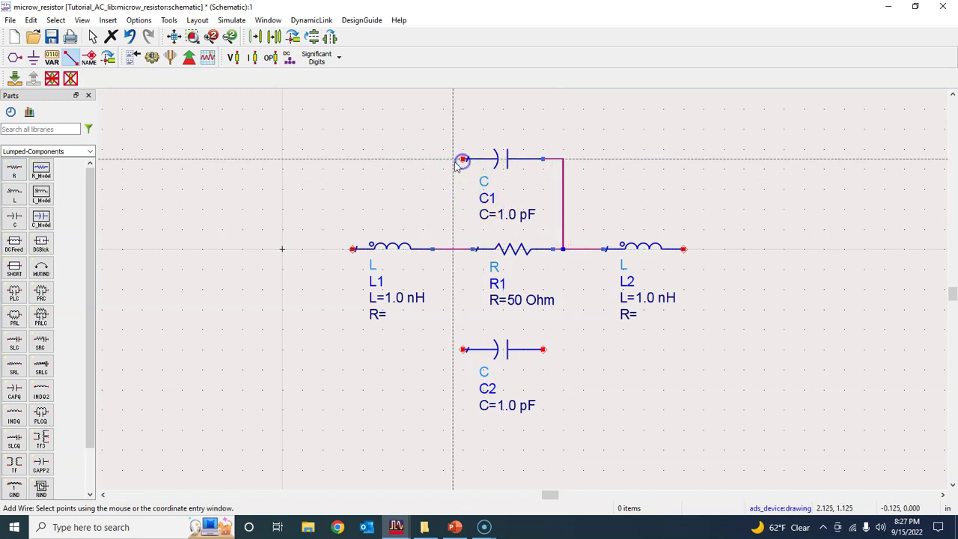
left_click(454, 250)
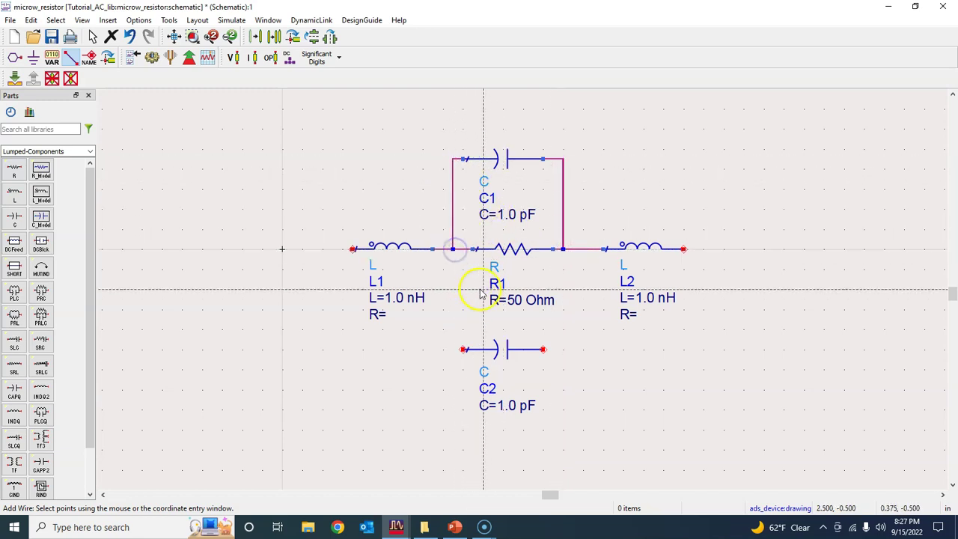
Step: Wire capacitor C2 in parallel with the whole L1-R1-L2 chain and remove the leftover wire stub at its corner
left_click(463, 350)
left_click(354, 348)
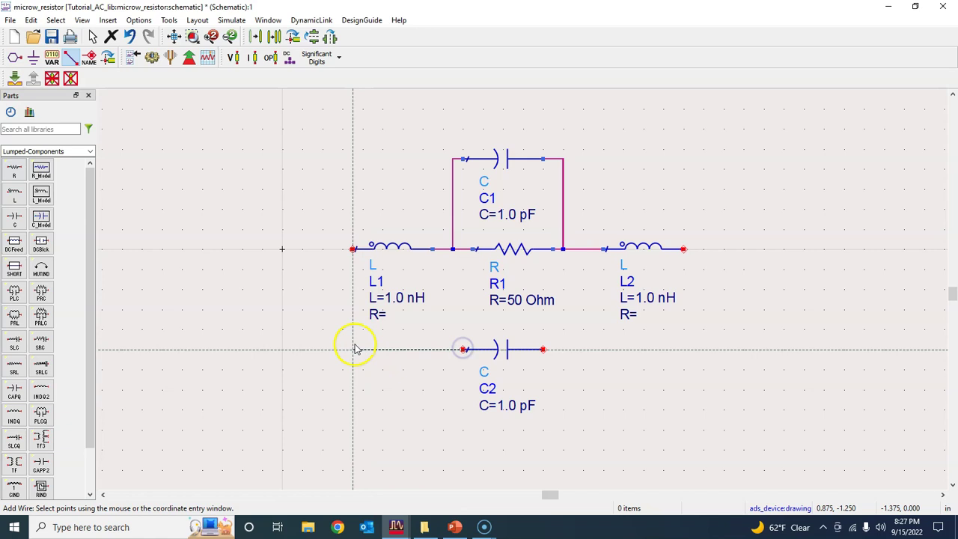
left_click(341, 349)
left_click(348, 248)
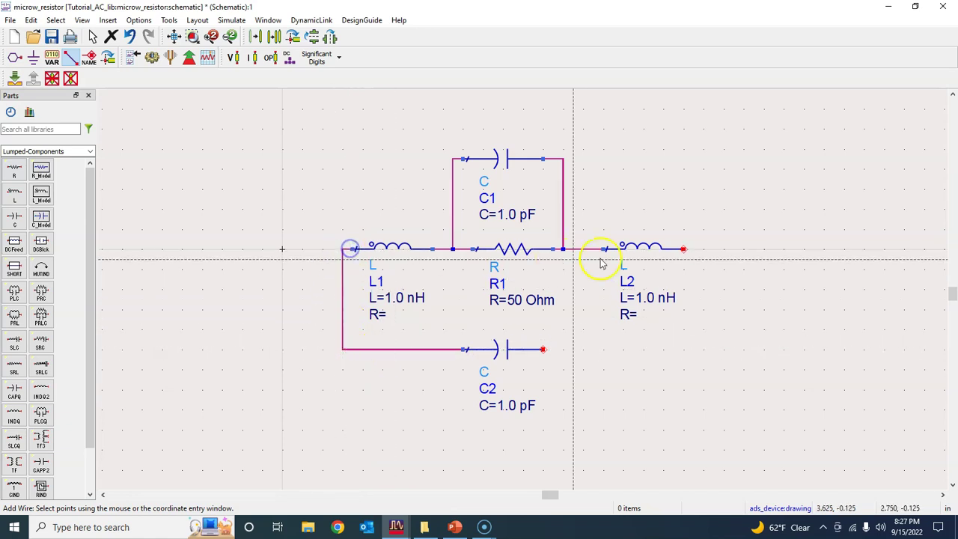
left_click(543, 349)
left_click(711, 350)
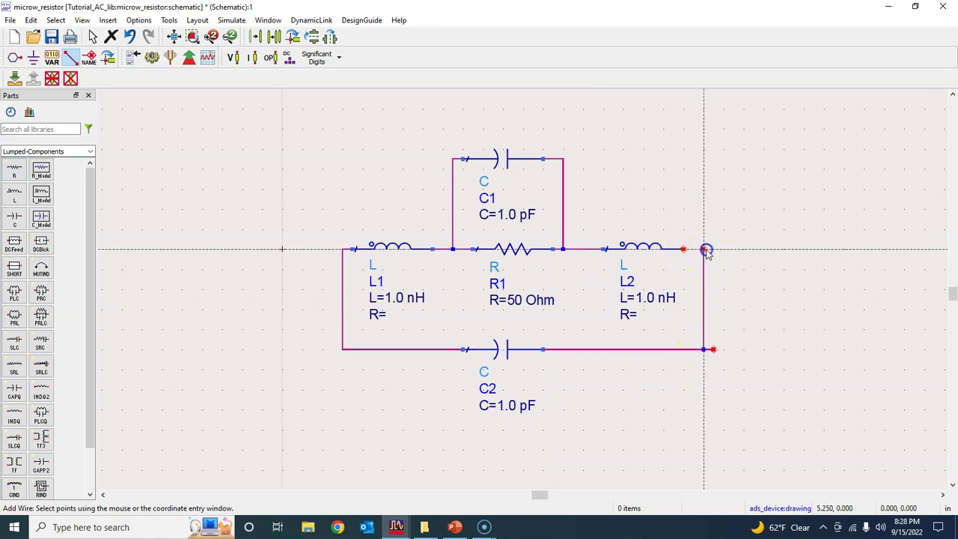
left_click(681, 248)
key("Escape")
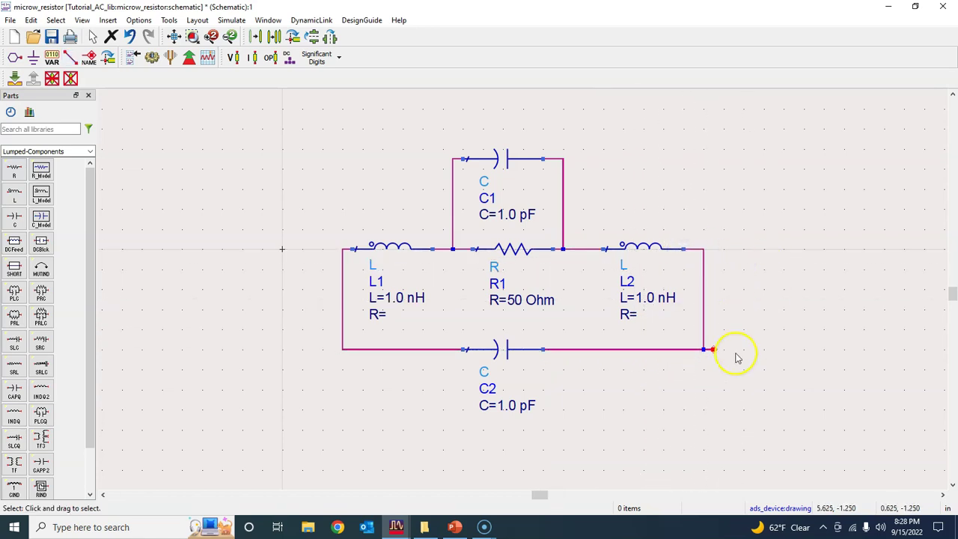
left_click(713, 350)
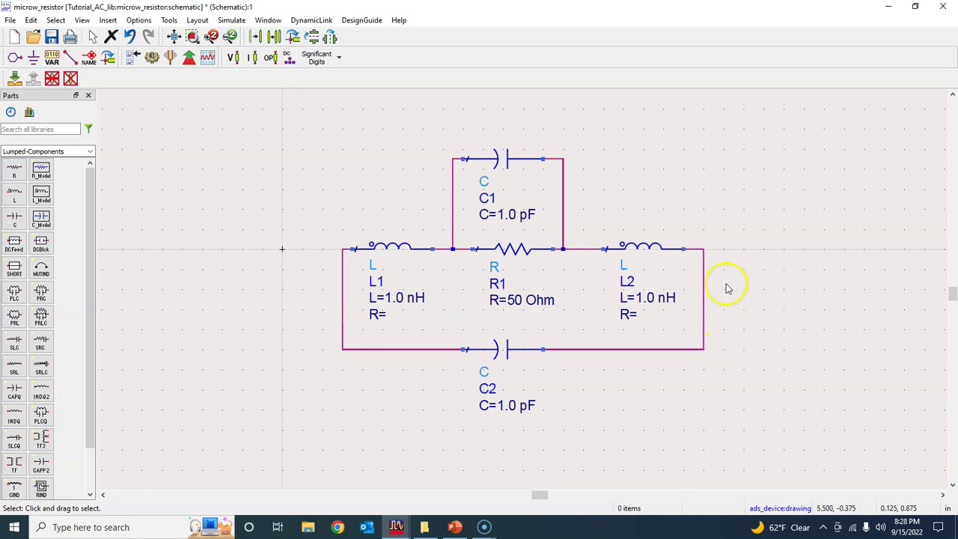
Step: Add short open-ended lead wires extending outward from the outer nodes of L1 and L2
left_click(70, 58)
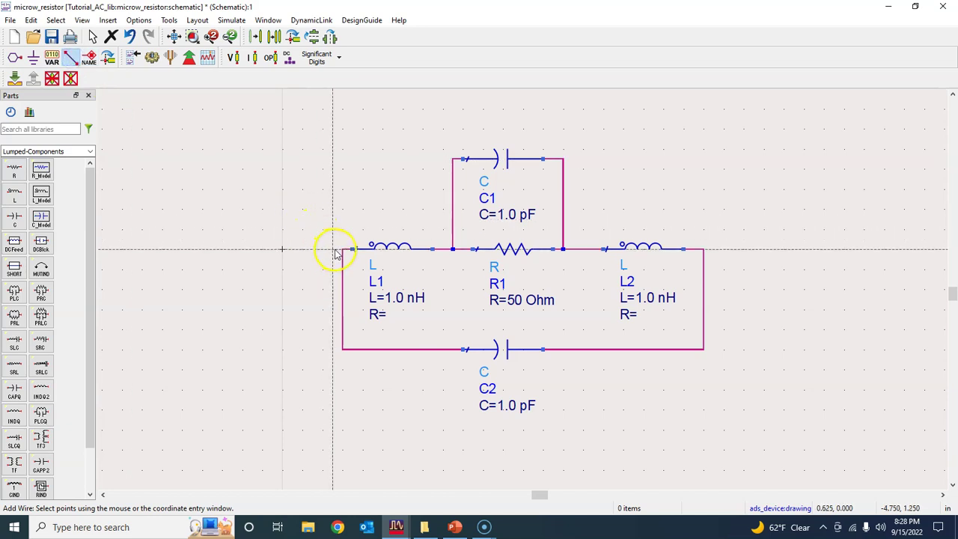
key("Escape")
left_click(70, 58)
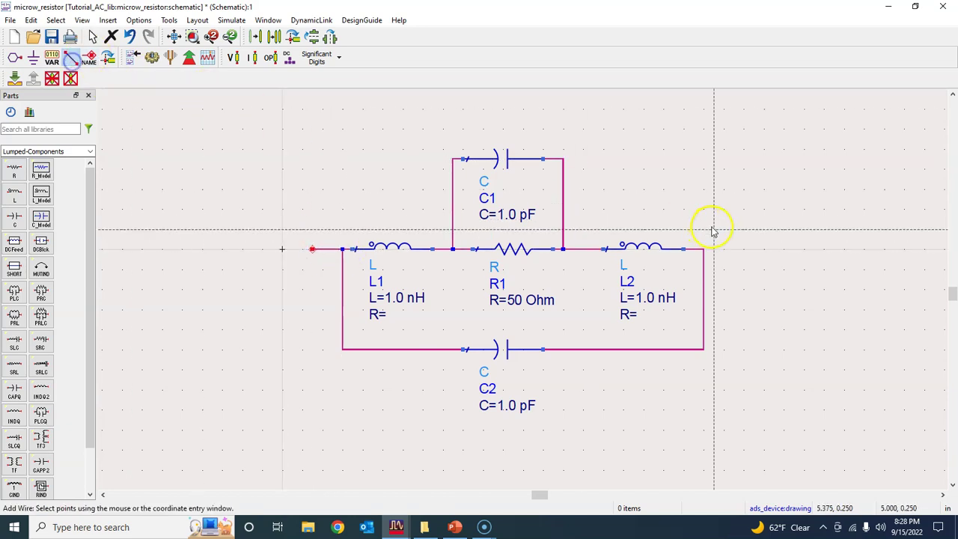
left_click(726, 250)
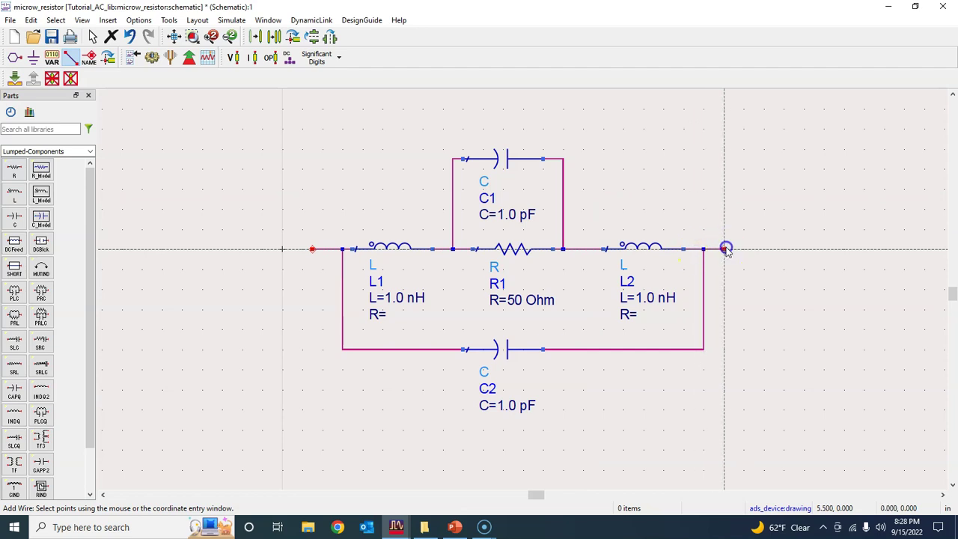
key("Escape")
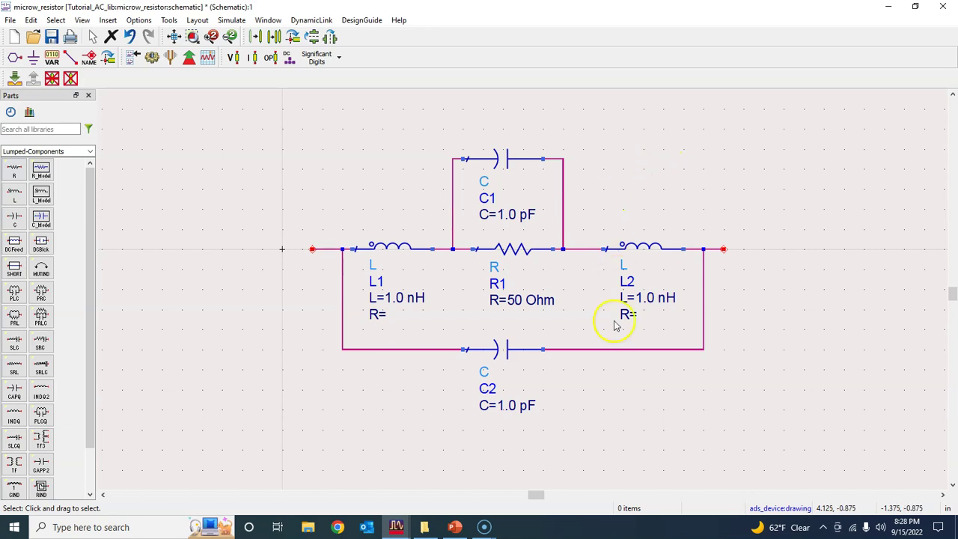
Step: Set capacitor C1 to 4 pF and resistor R1 to 1 kOhm
double_click(509, 216)
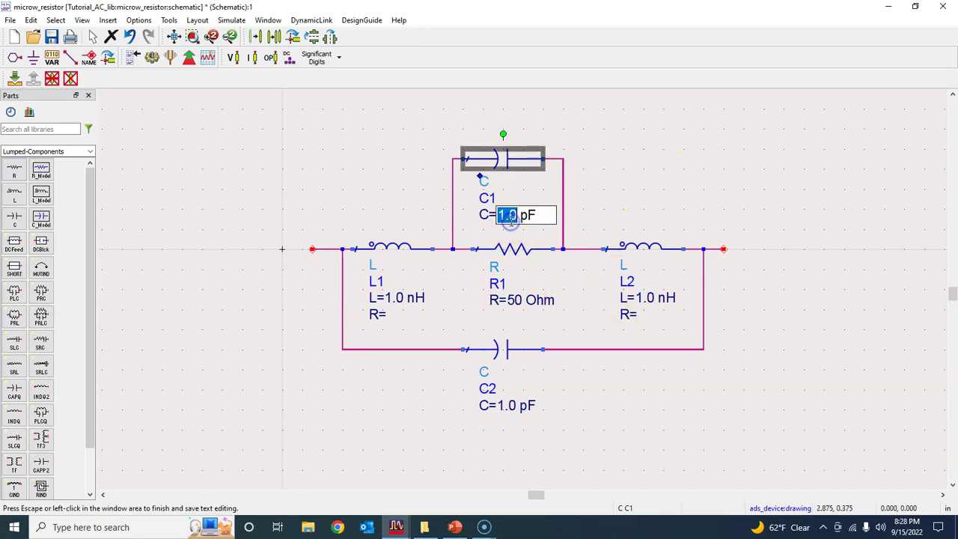
type("4")
left_click(663, 206)
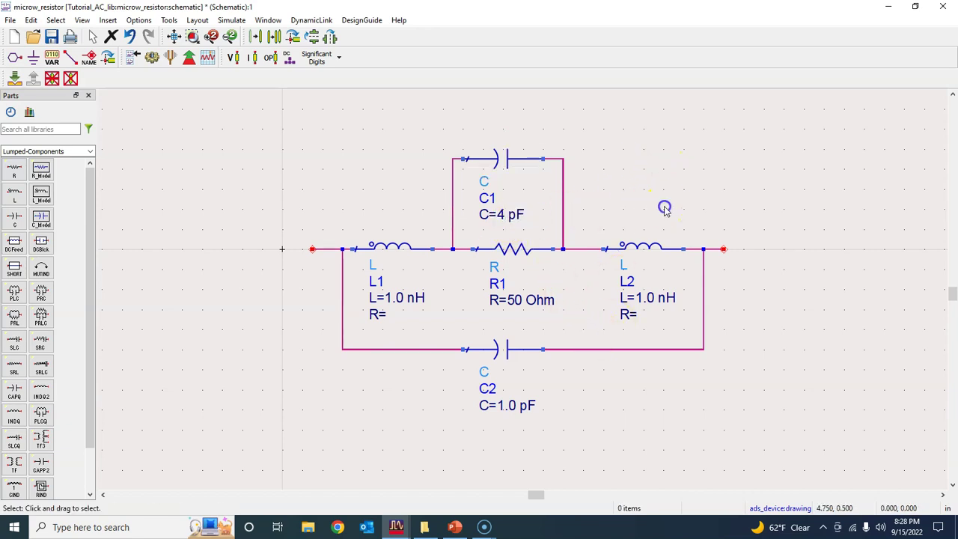
double_click(515, 300)
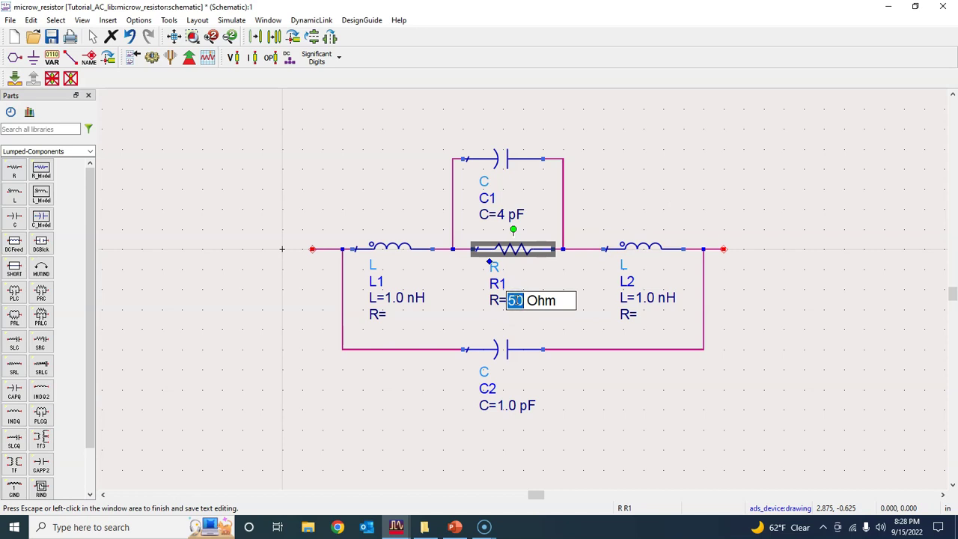
type("1")
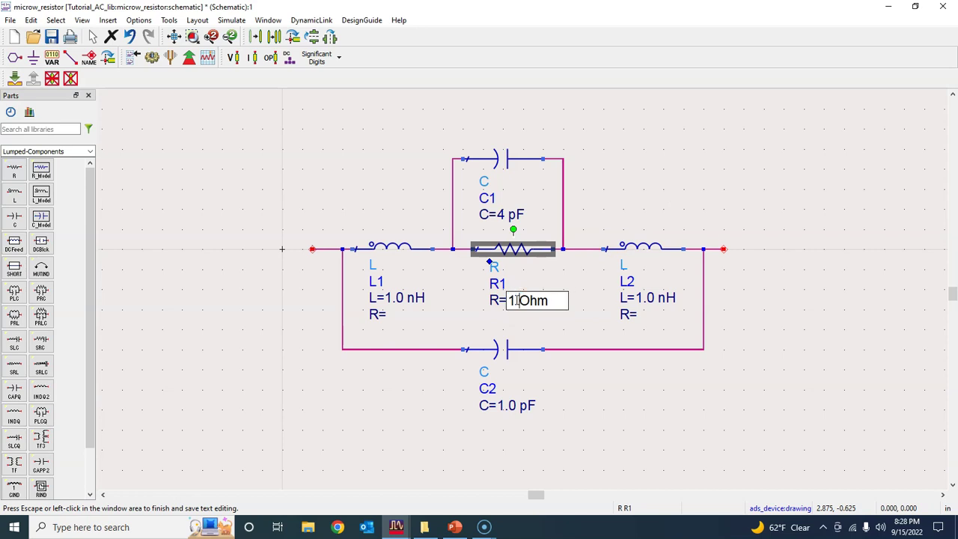
left_click(551, 313)
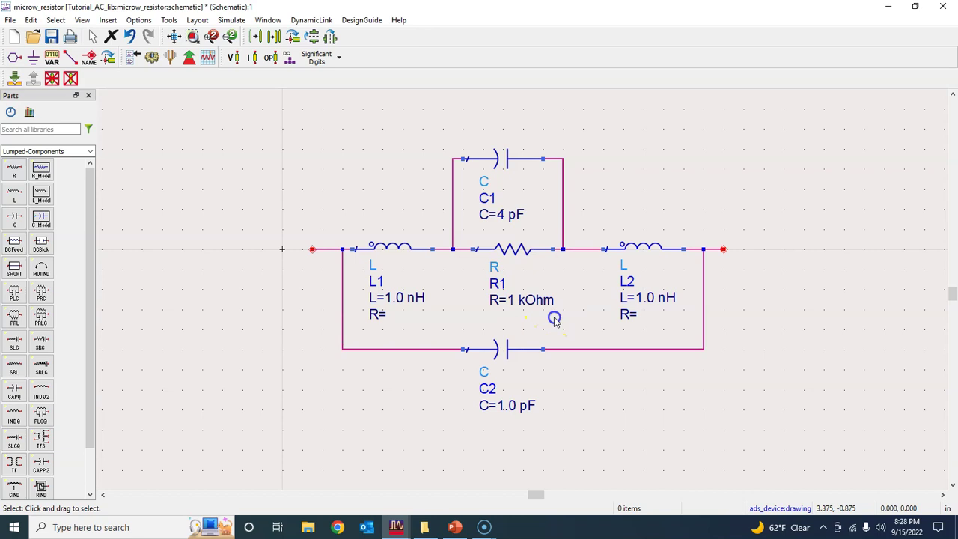
Step: Check the typical inductance on the lecture slide and set both inductors, L2 and L1, to 60 nH
double_click(645, 298)
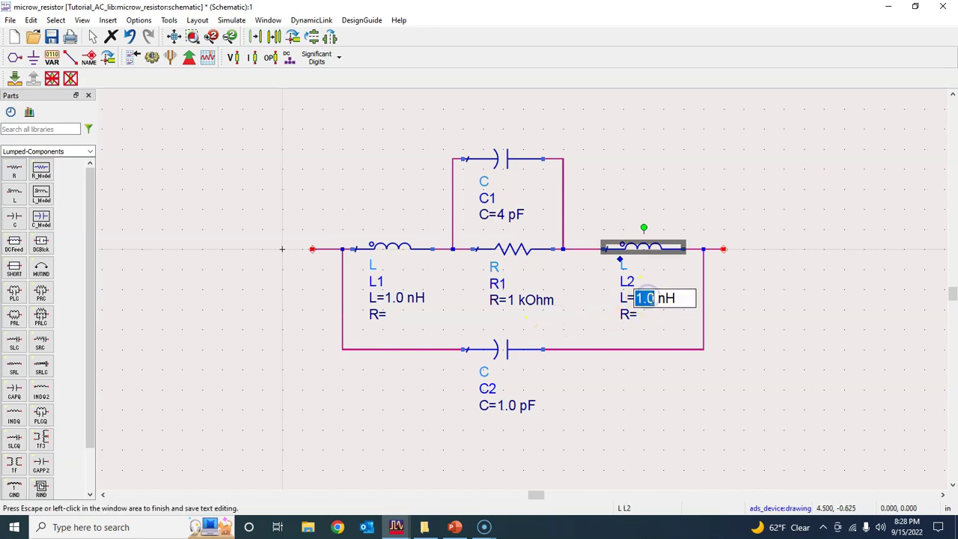
left_click(458, 529)
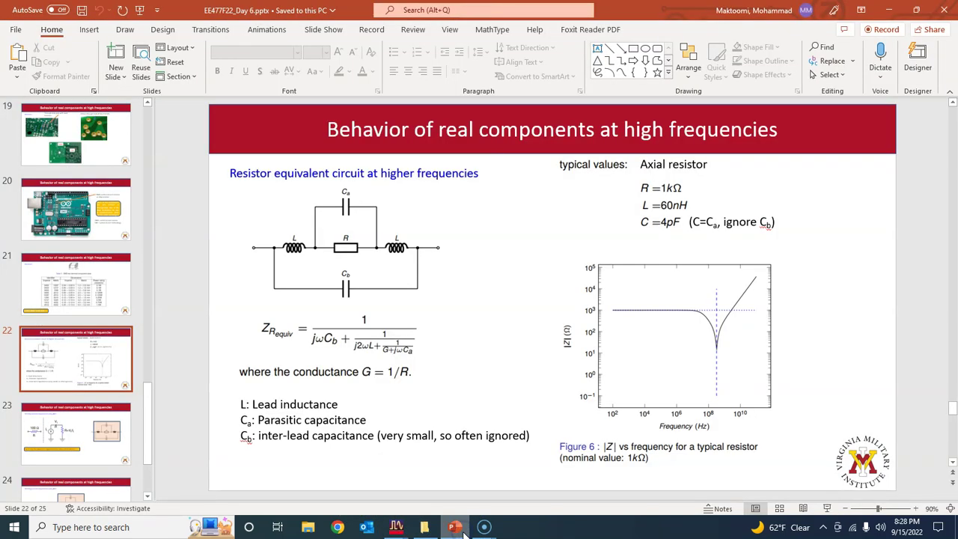
left_click(458, 529)
type("60 nH")
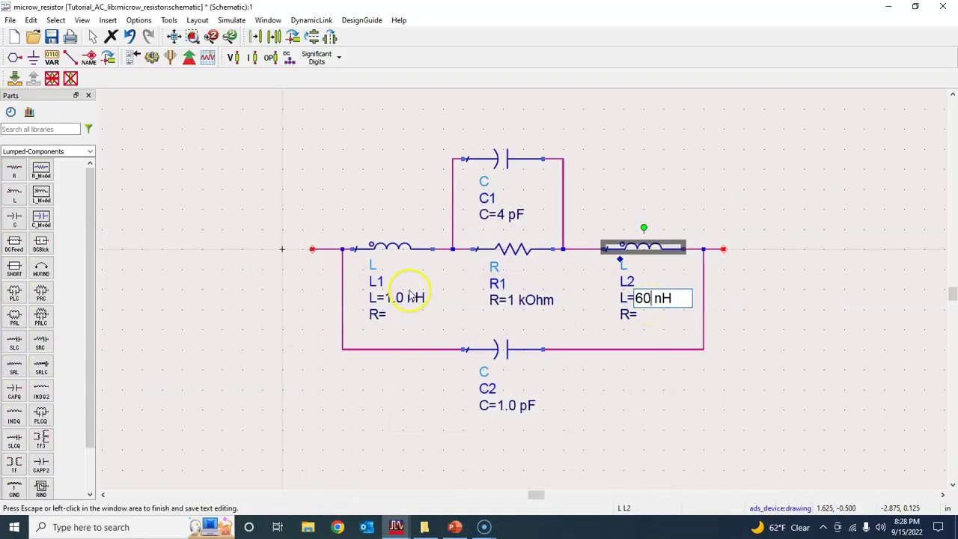
left_click(409, 296)
left_click(397, 297)
type("60")
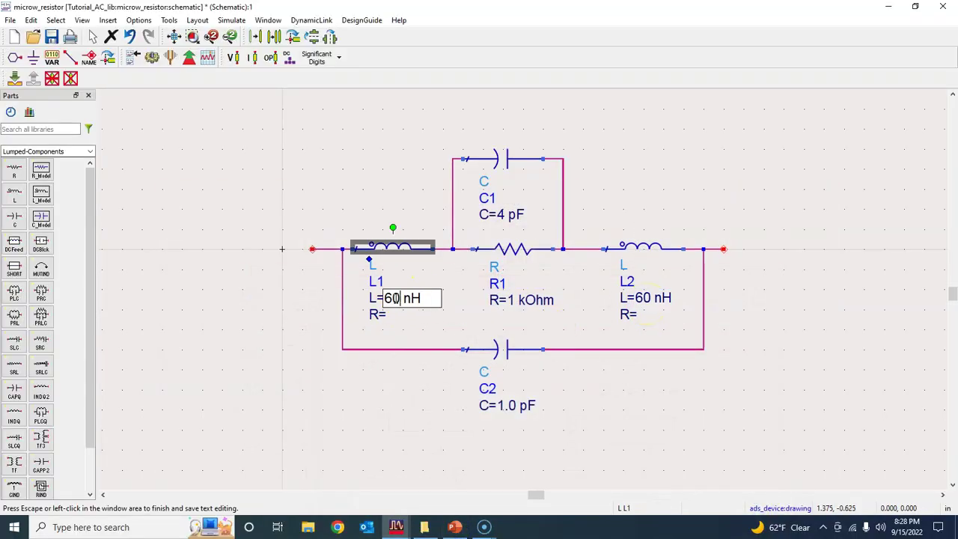
left_click(480, 456)
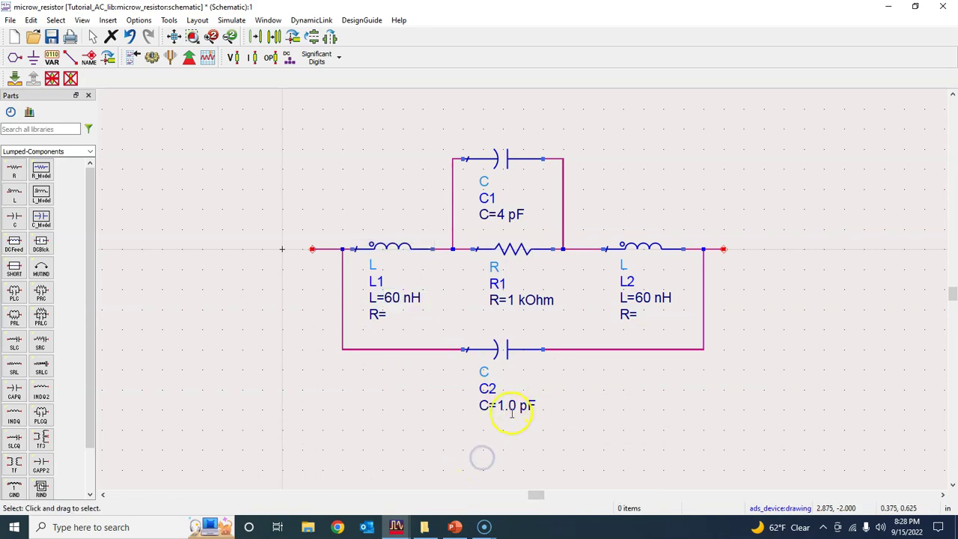
Step: Check the lecture slide's typical values for how to treat the inter-lead capacitance Cb, and return to the schematic
left_click(453, 527)
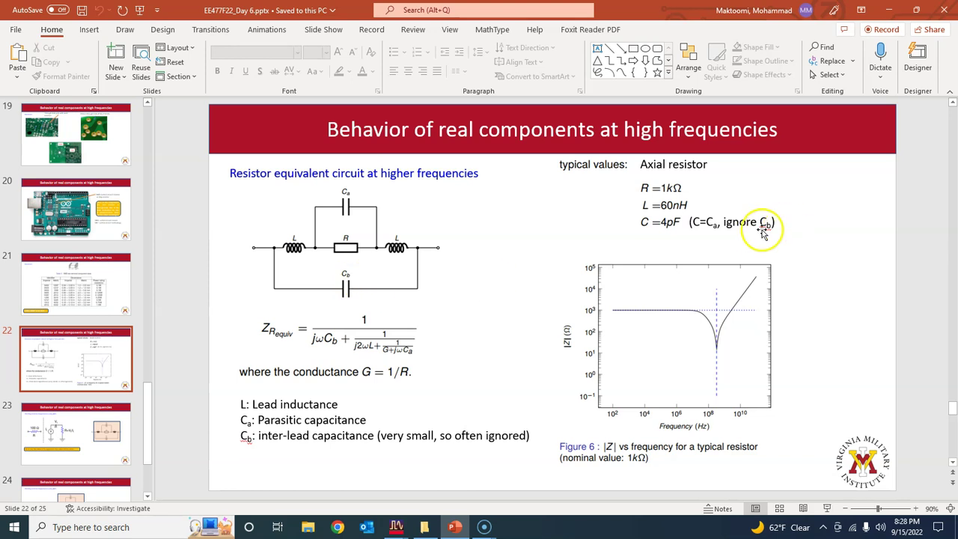
left_click(889, 11)
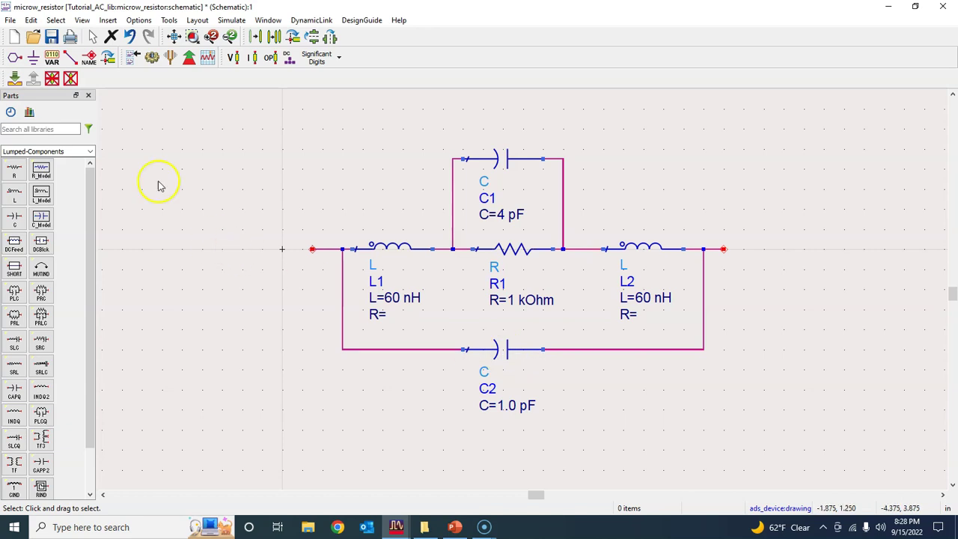
Step: Deactivate the inter-lead capacitor C2 as an open circuit, without shorting it
left_click(72, 78)
left_click(517, 348)
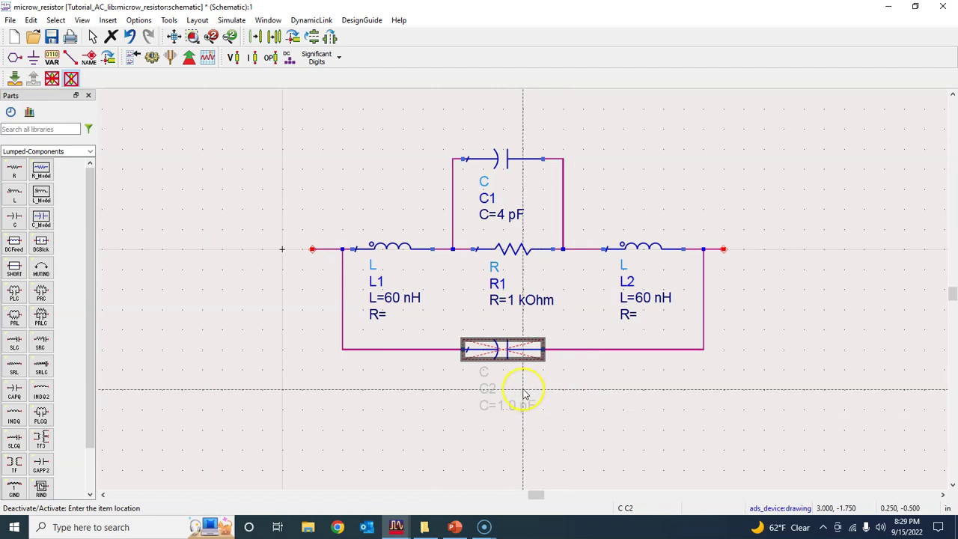
left_click(506, 350)
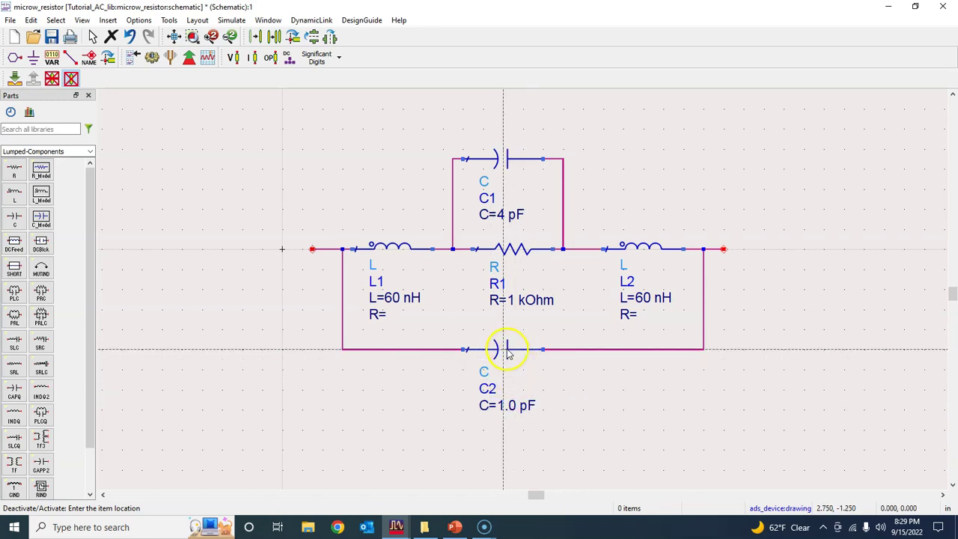
left_click(498, 348)
key("Escape")
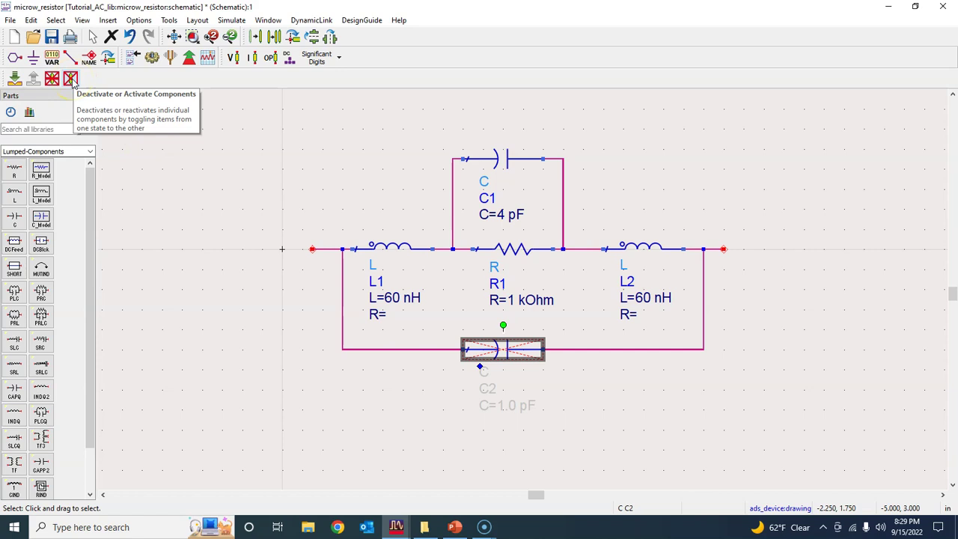
left_click(506, 351)
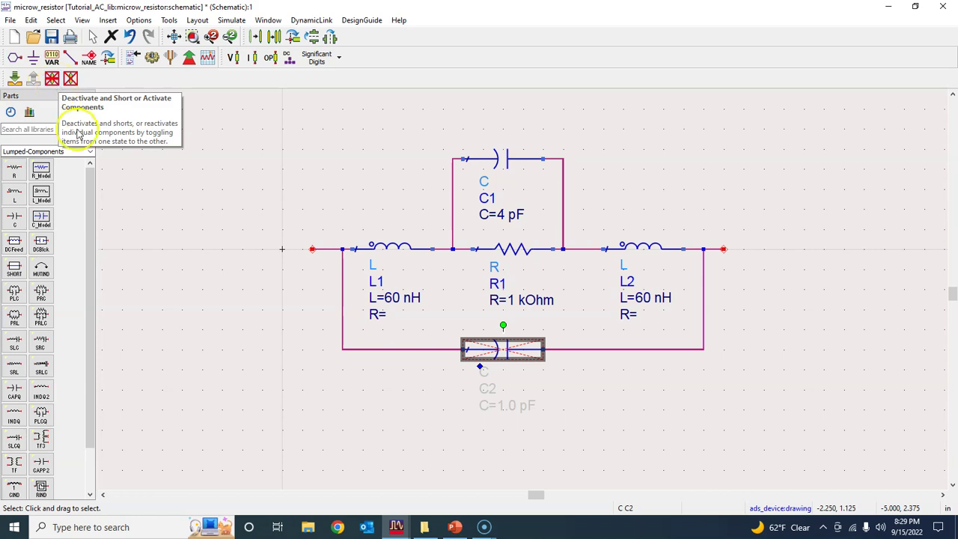
Step: Place a ground just below the open lead beside L2 and wire it to that lead
left_click(34, 57)
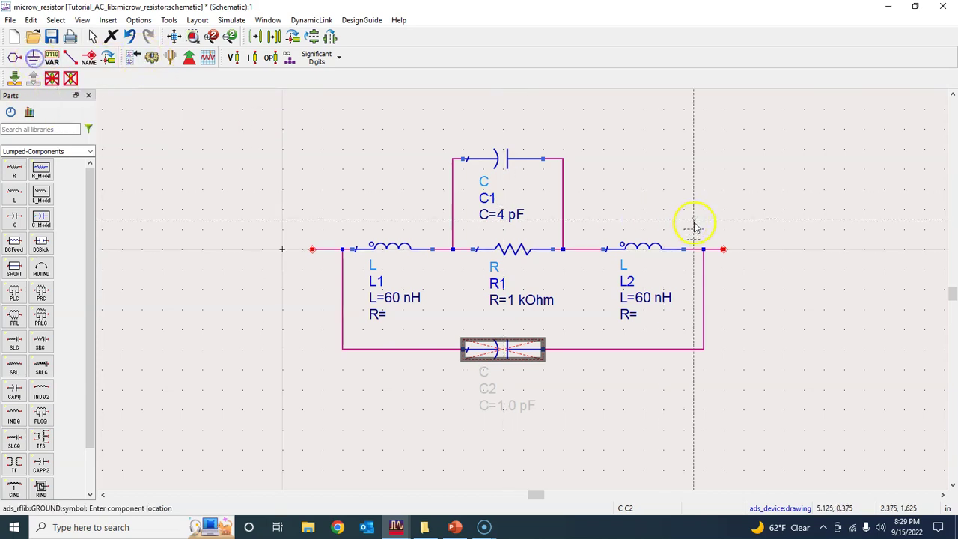
left_click(723, 255)
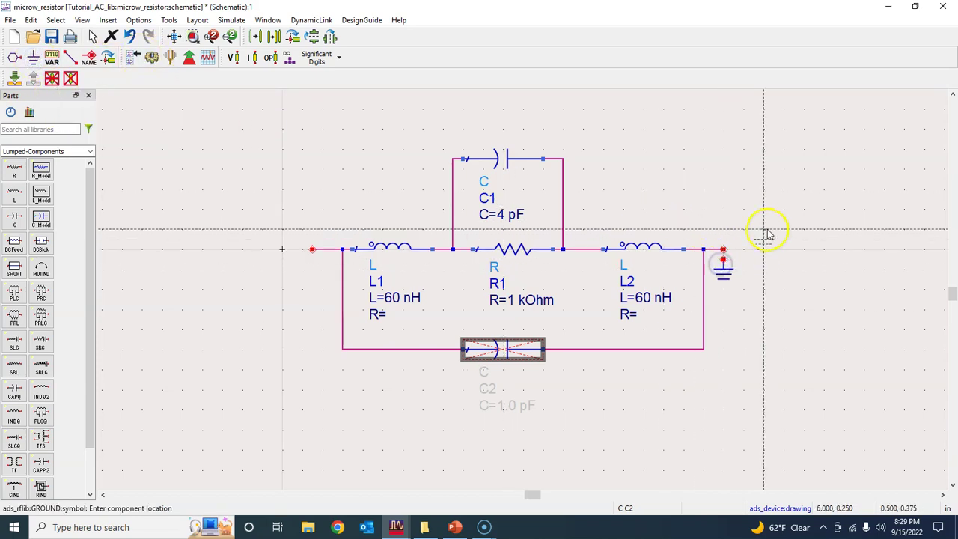
key("Escape")
left_click(71, 58)
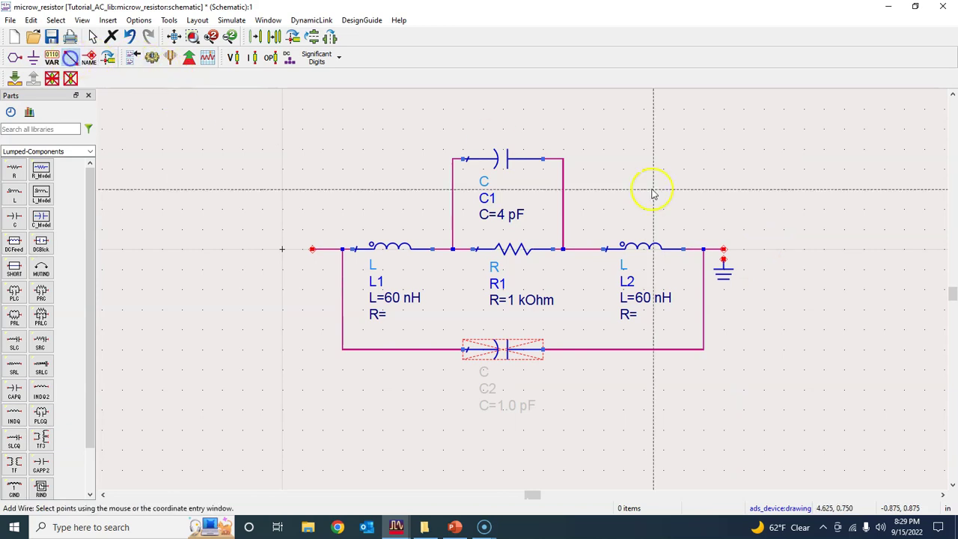
key("Escape")
Step: Place an I_AC frequency-domain current source with its arrow pointing up, beside the open lead of L1
left_click(90, 151)
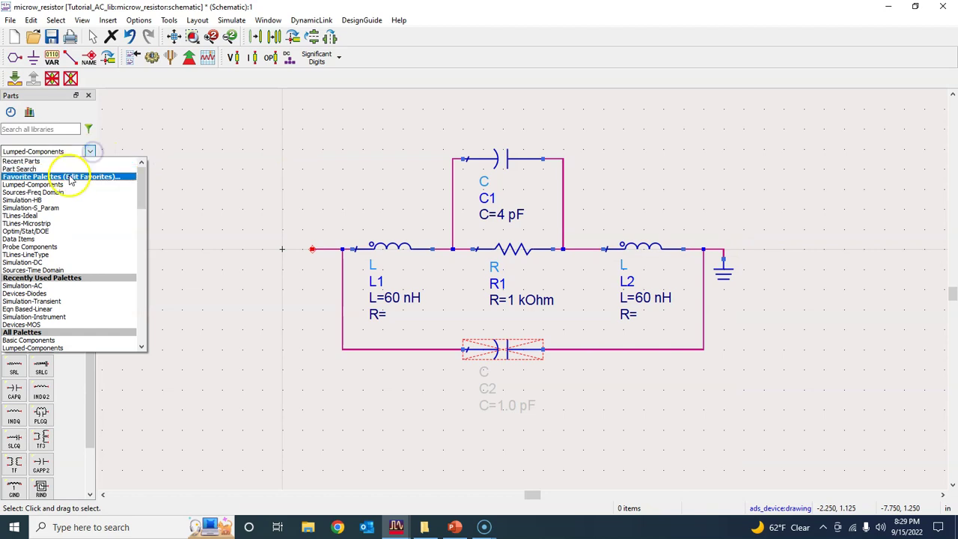
left_click(70, 193)
left_click(40, 194)
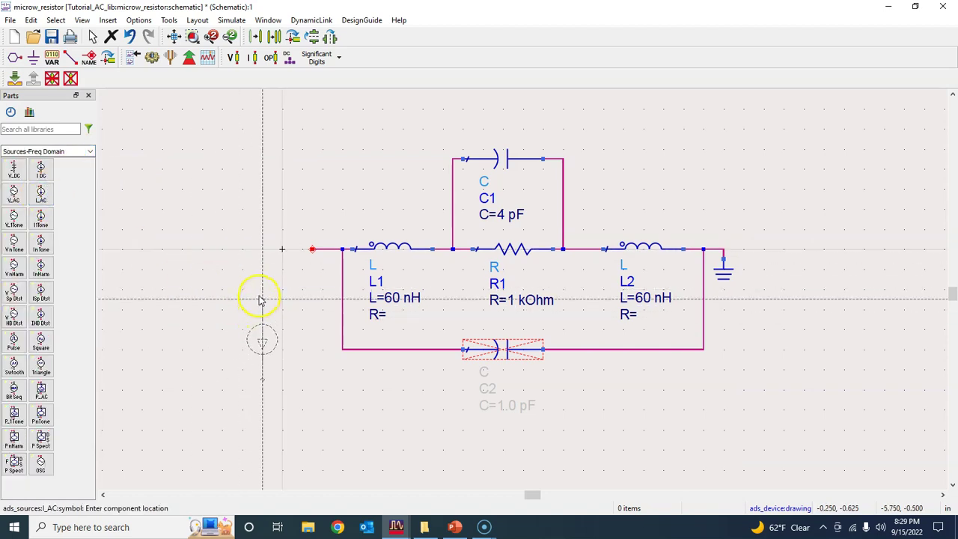
left_click(254, 339)
left_click(252, 344)
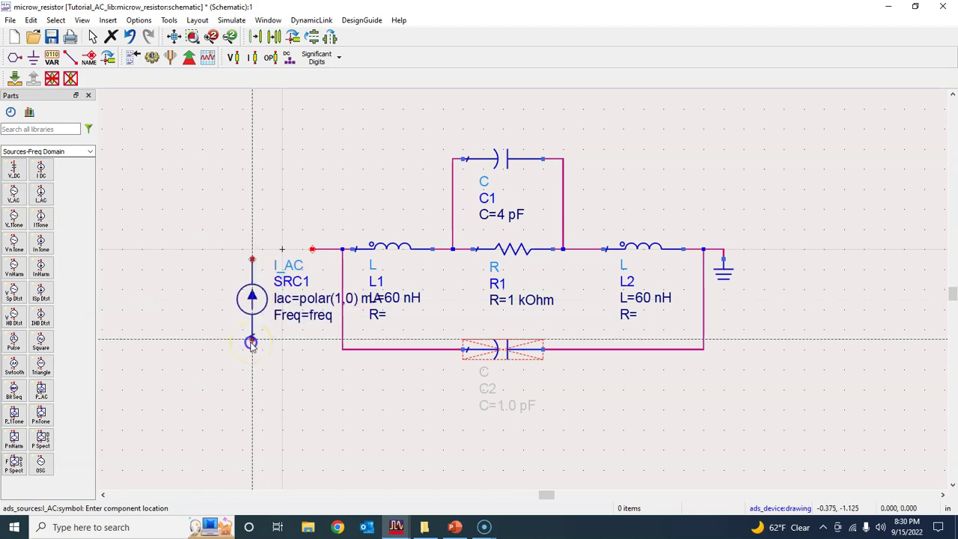
key("Escape")
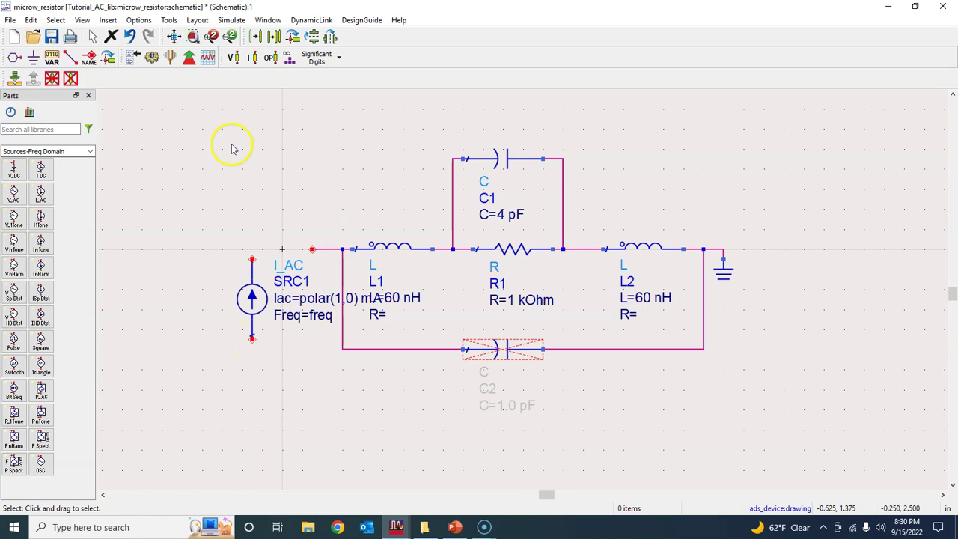
Step: Move the current source's annotation to its left side and shift the source slightly right, closer to the L1 lead
key("F5")
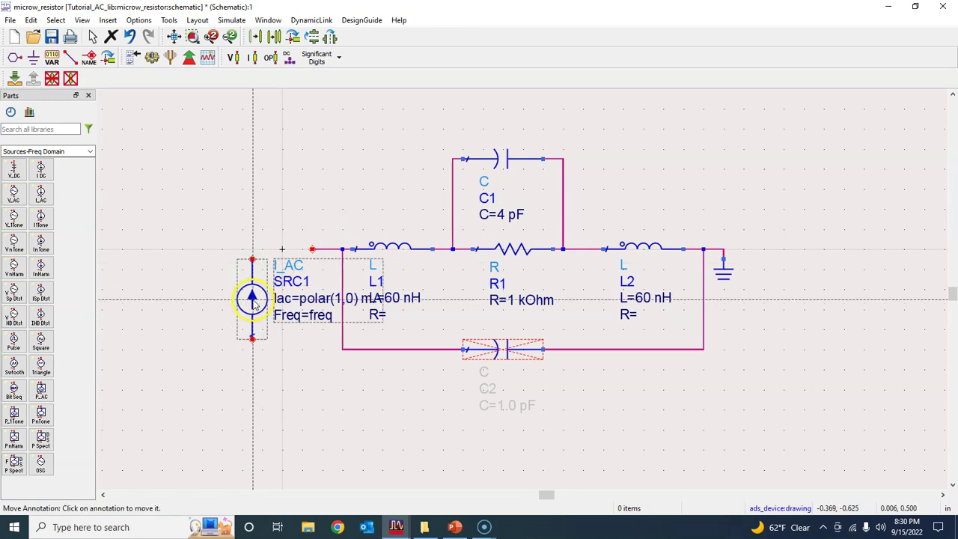
left_click(252, 300)
left_click(179, 304)
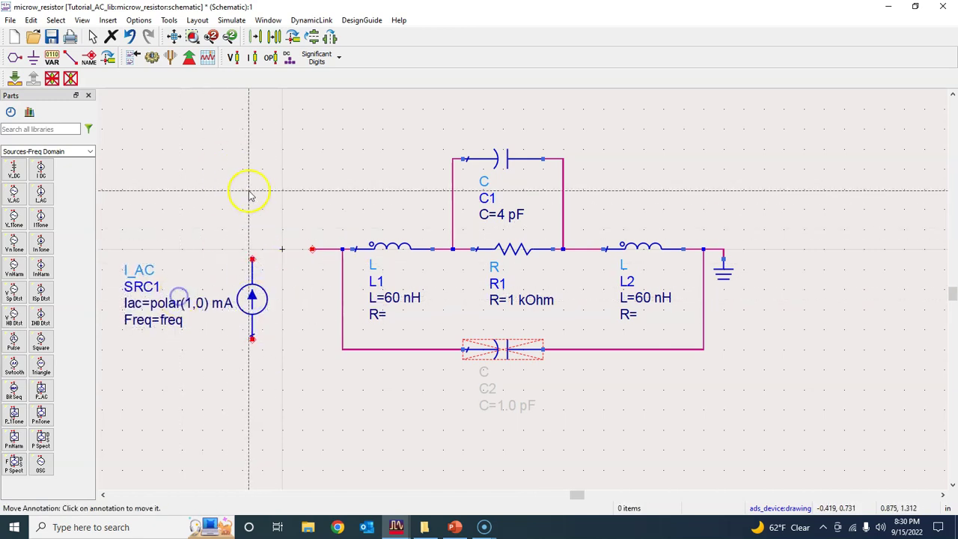
key("Escape")
left_click_drag(252, 300, 282, 300)
Step: Add a ground below the current source, wire it to the source, and wire the source's upper end to the L1 lead
left_click(33, 57)
left_click(282, 362)
key("Escape")
left_click(70, 57)
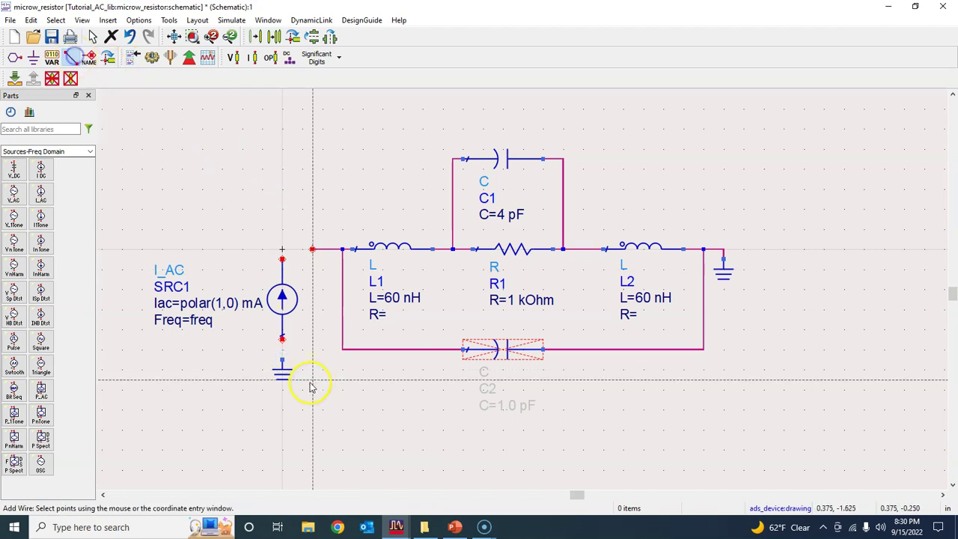
left_click(283, 363)
left_click(282, 337)
left_click(280, 253)
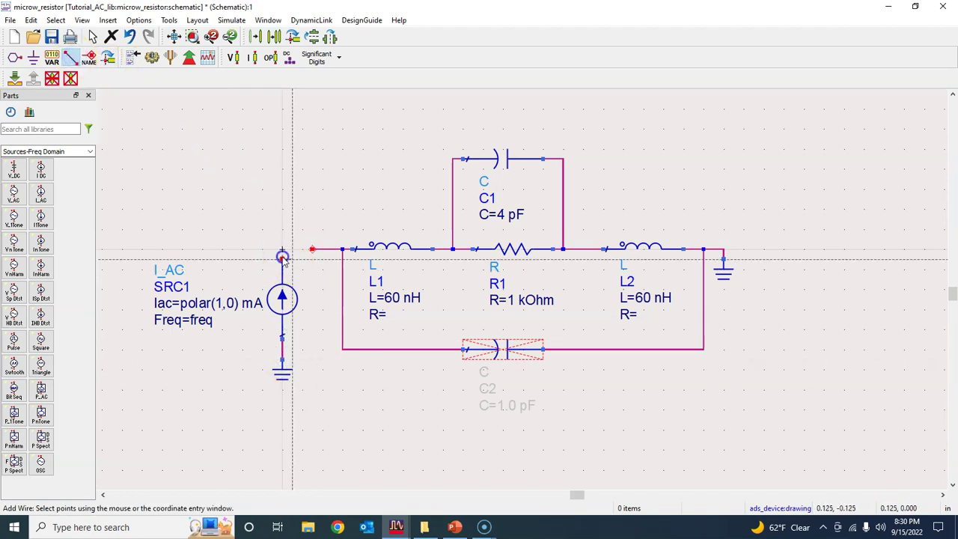
left_click(342, 249)
key("Escape")
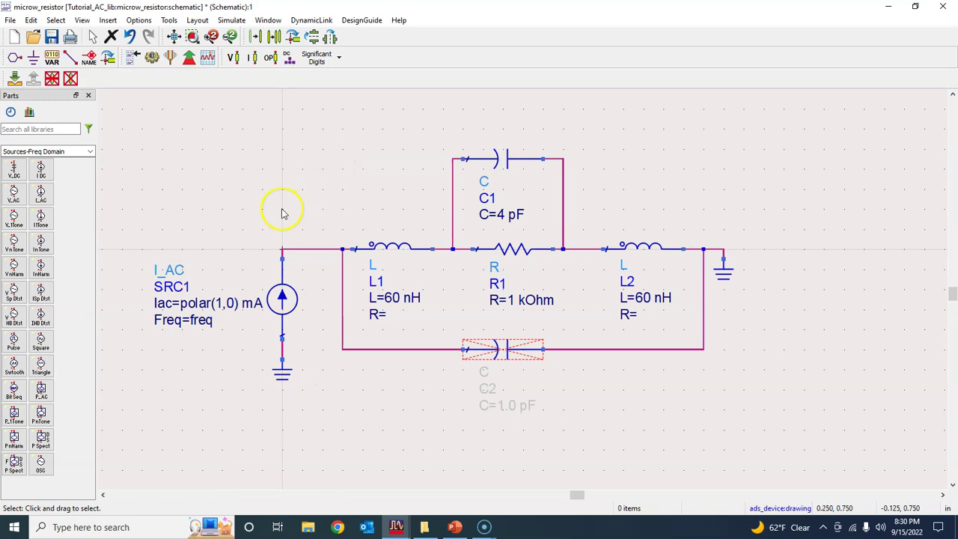
Step: Label the wire between the current source and L1 as "in"
left_click(110, 60)
left_click(302, 248)
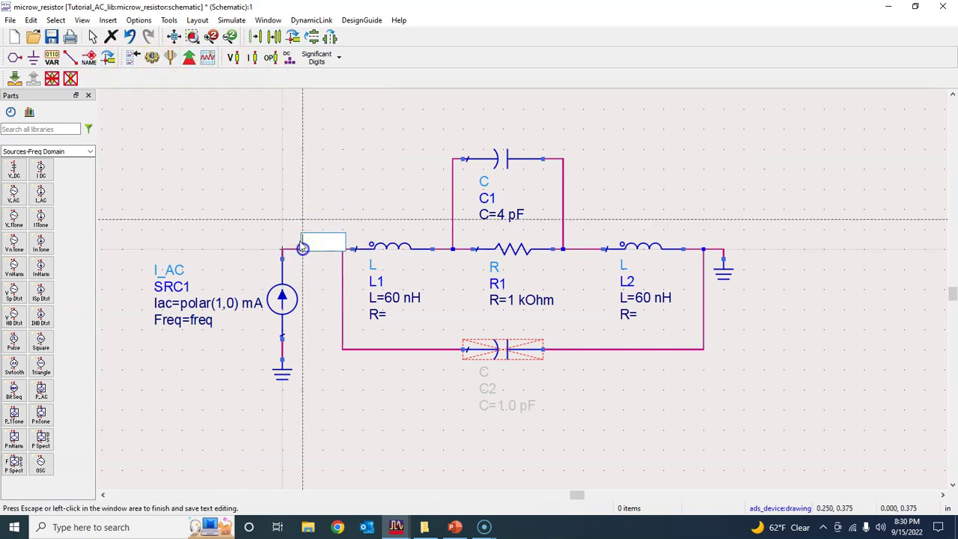
left_click(356, 193)
key("Escape")
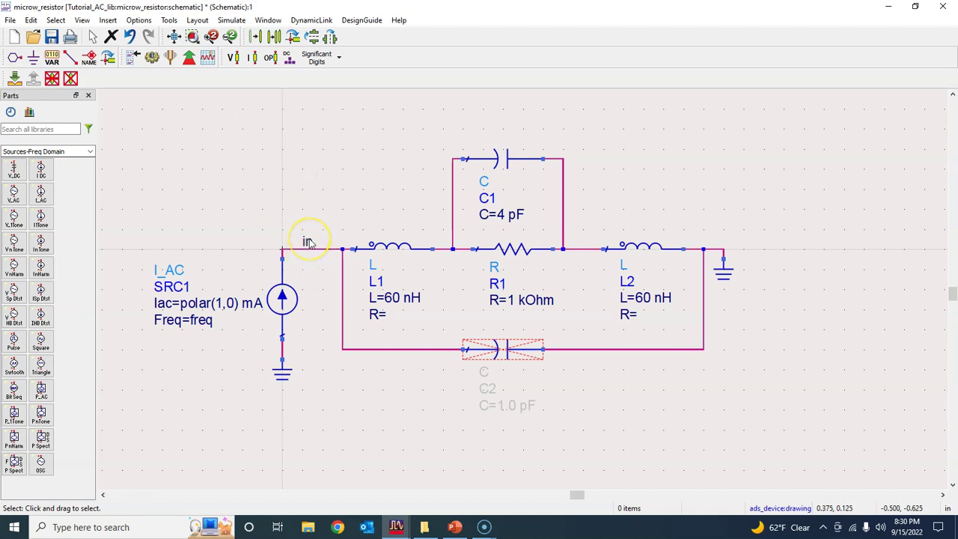
double_click(288, 299)
left_click(177, 158)
key("BackSpace")
type("1")
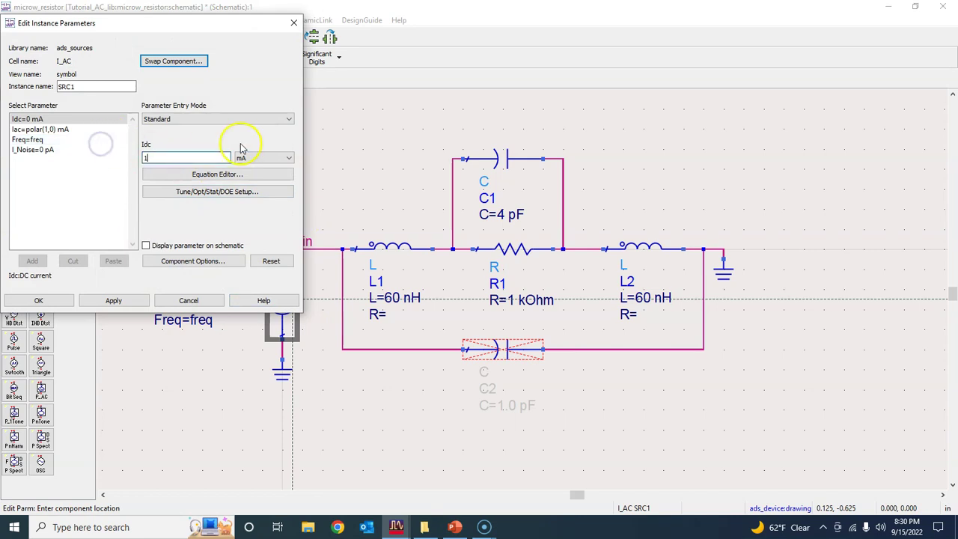
left_click(247, 158)
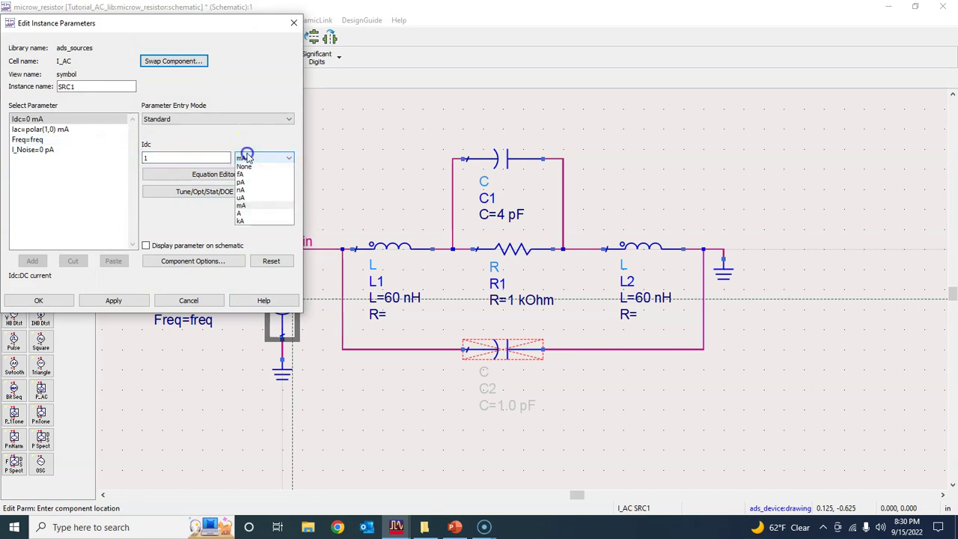
left_click(241, 214)
left_click(117, 163)
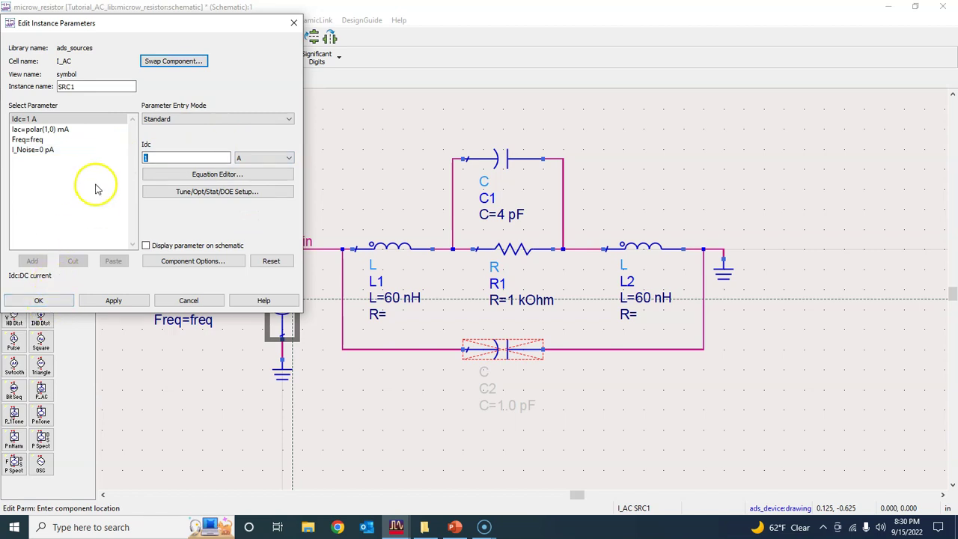
left_click(188, 301)
Step: Set the current source's Iac parameter to polar(1,0) A
double_click(283, 307)
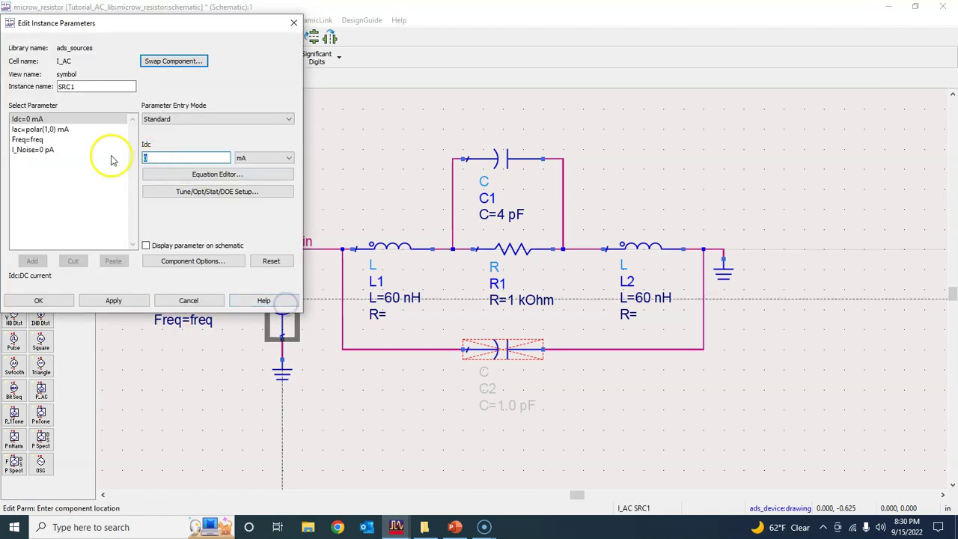
left_click(38, 129)
left_click(205, 158)
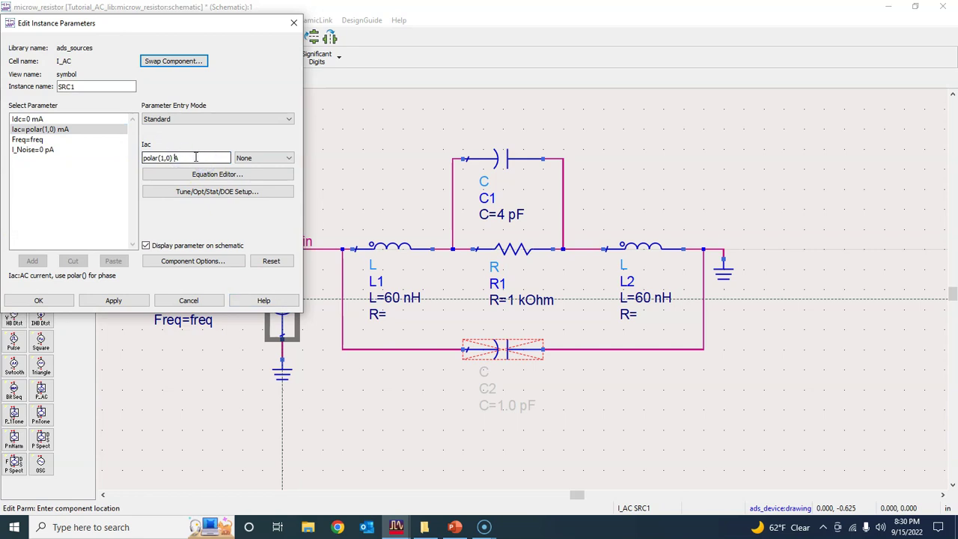
left_click(37, 301)
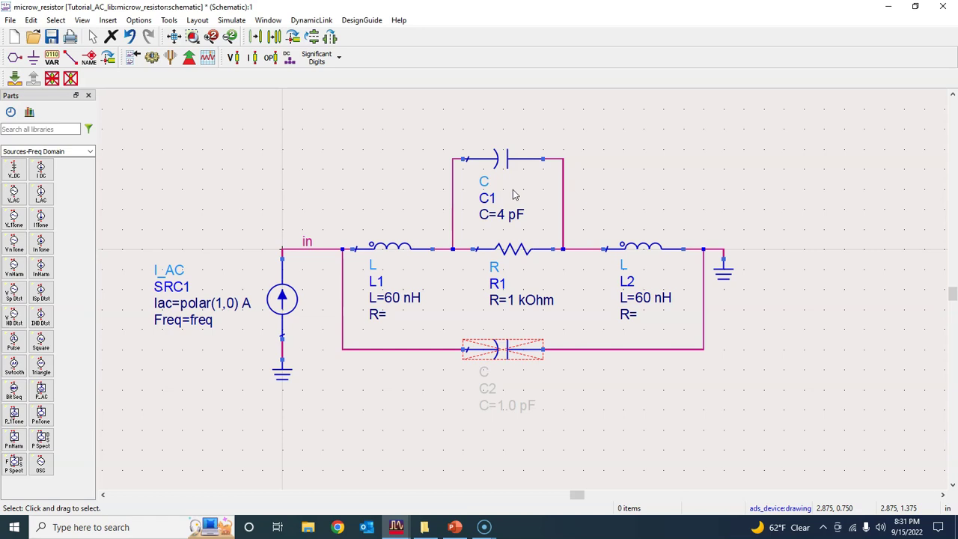
Step: Check the impedance plot's frequency range on the lecture slide, and place an AC simulation controller above the current source in the schematic
left_click(455, 527)
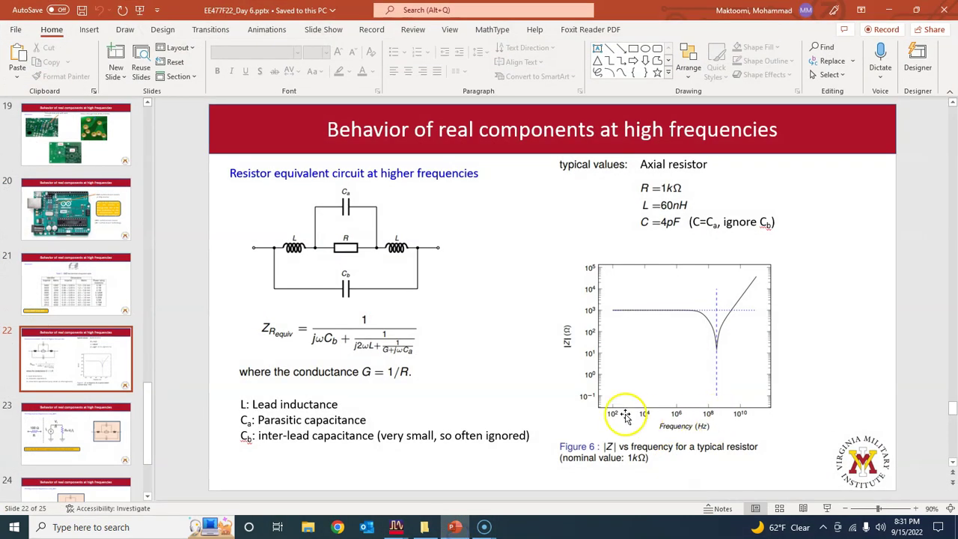
left_click(455, 527)
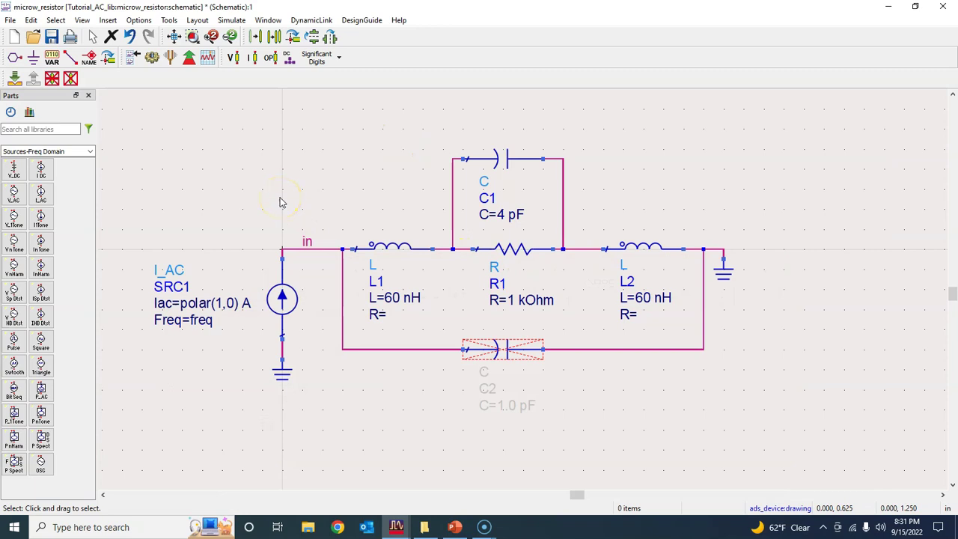
left_click(90, 152)
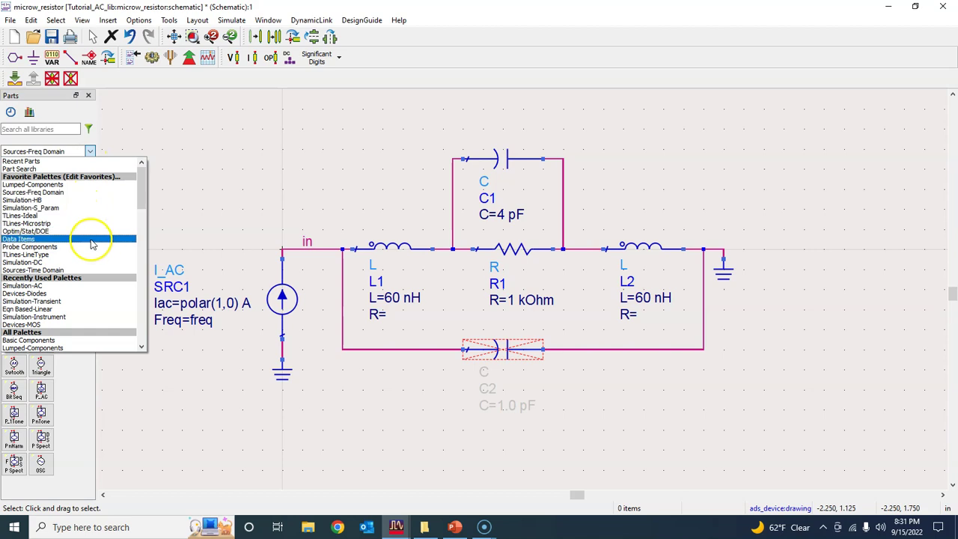
scroll(89, 254, "down", 2)
scroll(89, 256, "down", 3)
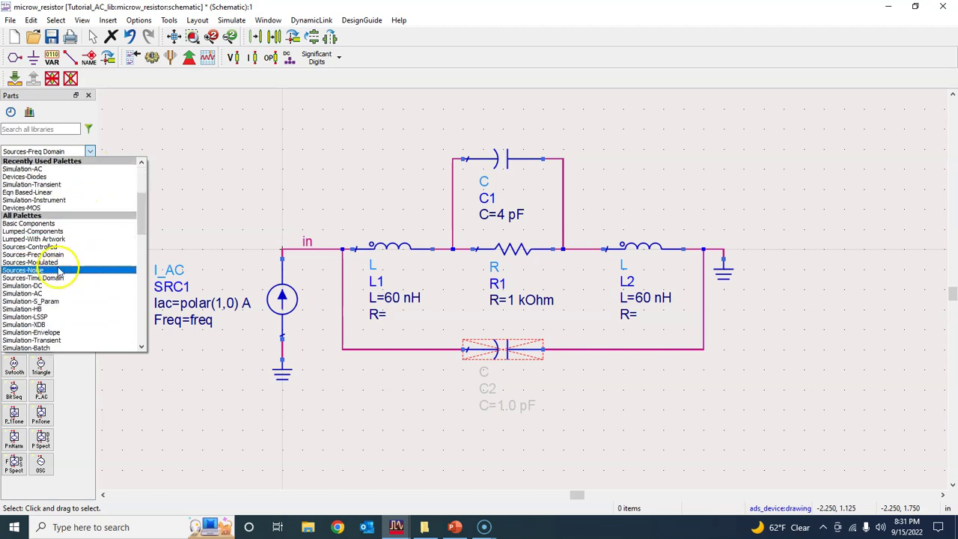
left_click(57, 292)
left_click(14, 170)
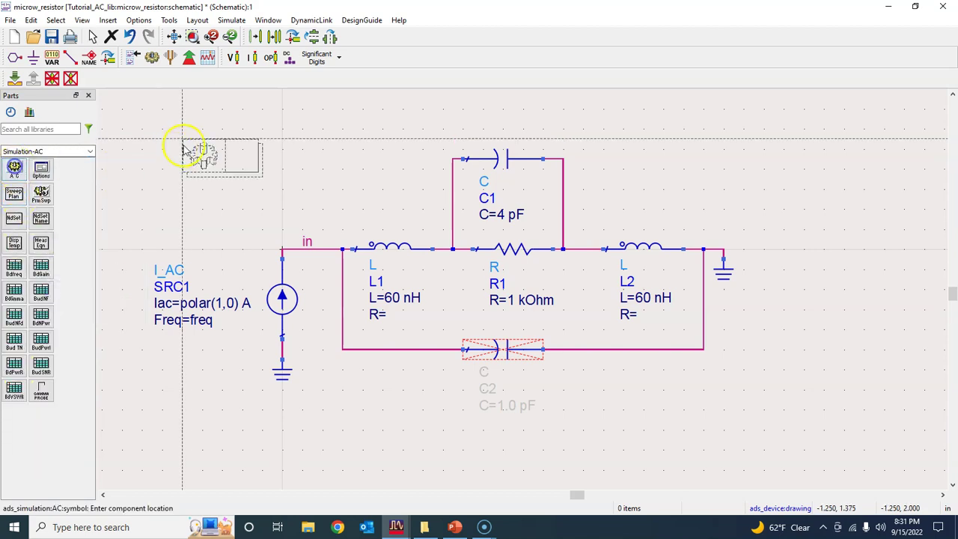
left_click(217, 126)
key("Escape")
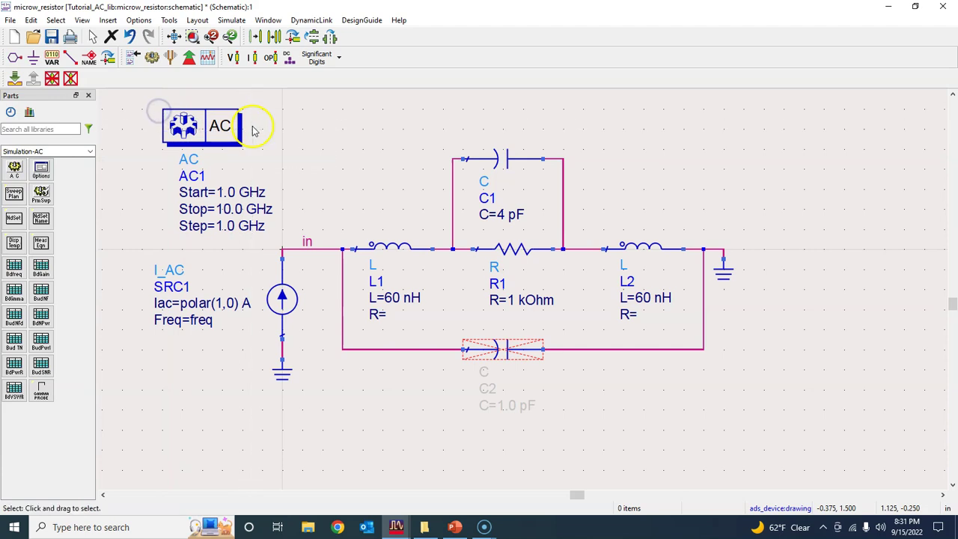
Step: Set the sweep type of the AC1 simulation controller to Log
double_click(202, 129)
left_click_drag(95, 41, 533, 45)
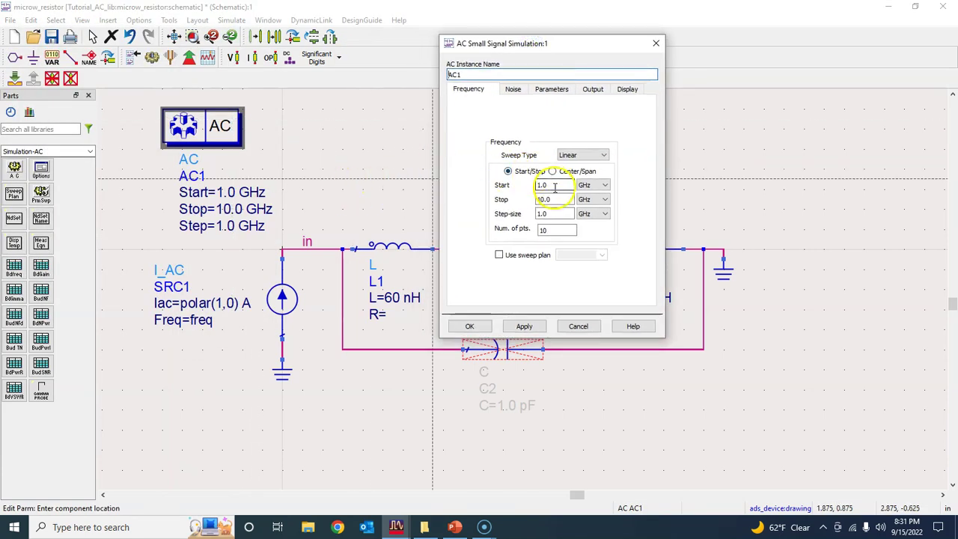
left_click(589, 159)
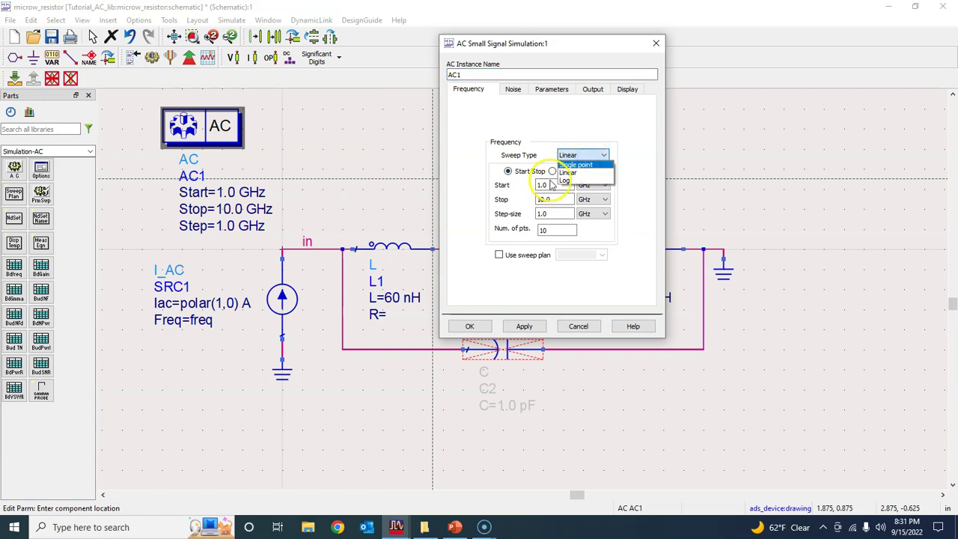
left_click(571, 181)
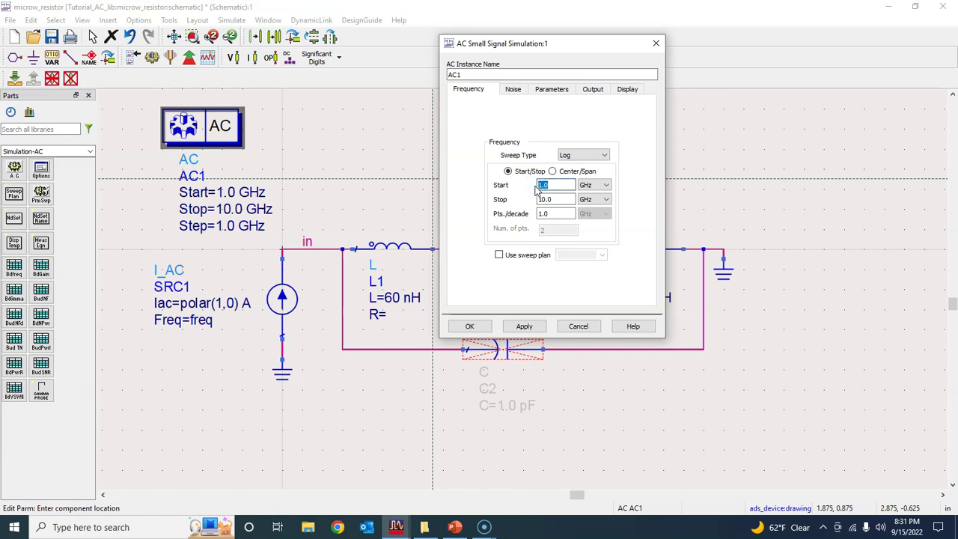
Step: Set the start frequency of the logarithmic sweep to 1e2 Hz
type("1e2")
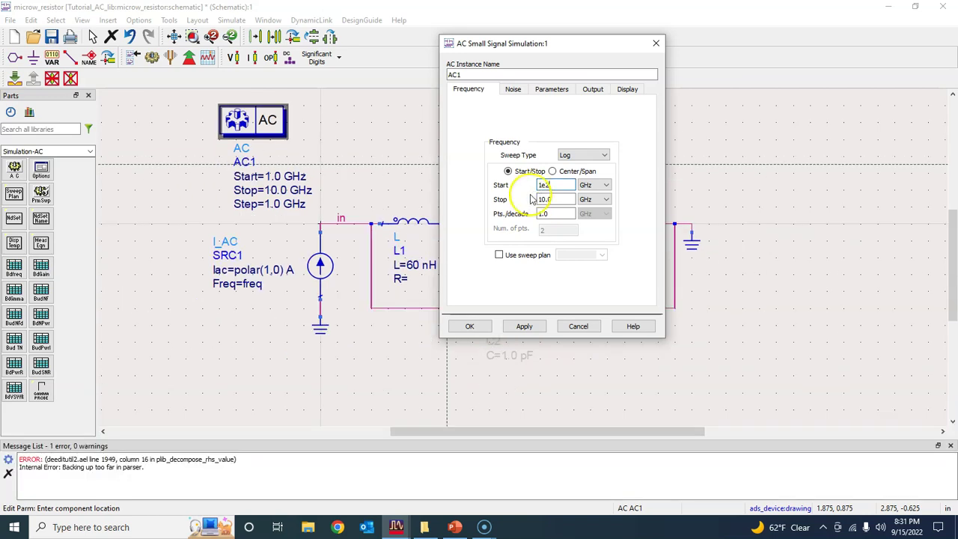
left_click(555, 186)
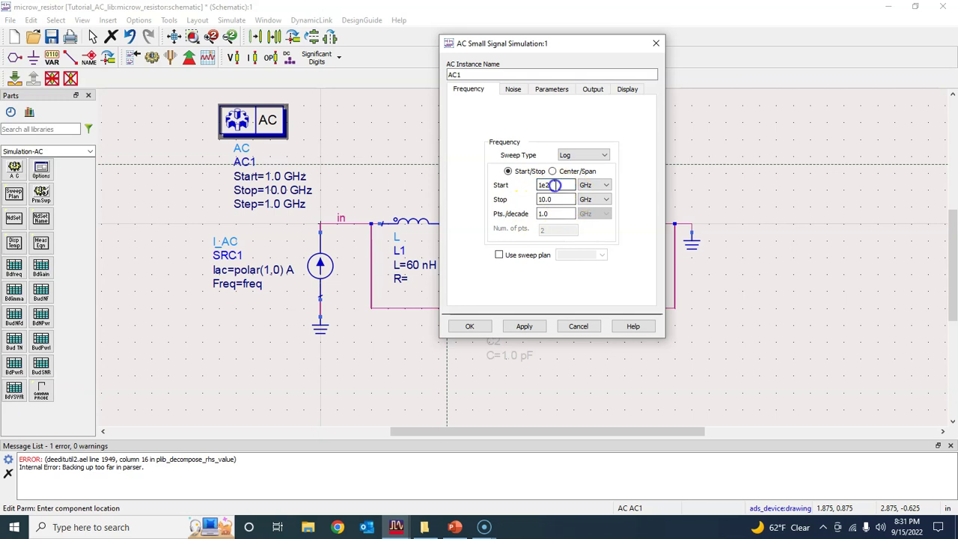
double_click(560, 186)
left_click(605, 185)
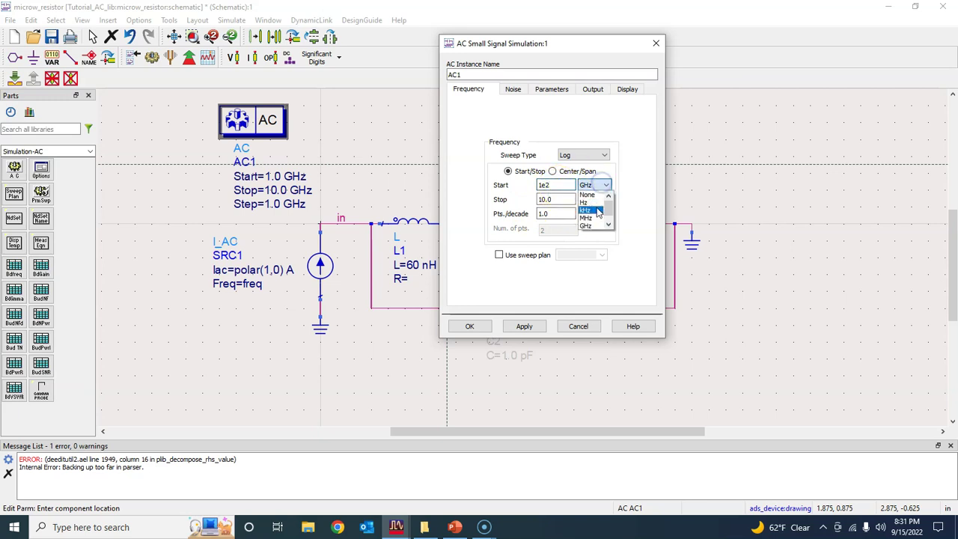
left_click(585, 202)
Step: Check the impedance plot's frequency range on the lecture slide, and set the sweep to start at 100 Hz and stop at 10 GHz
left_click(454, 527)
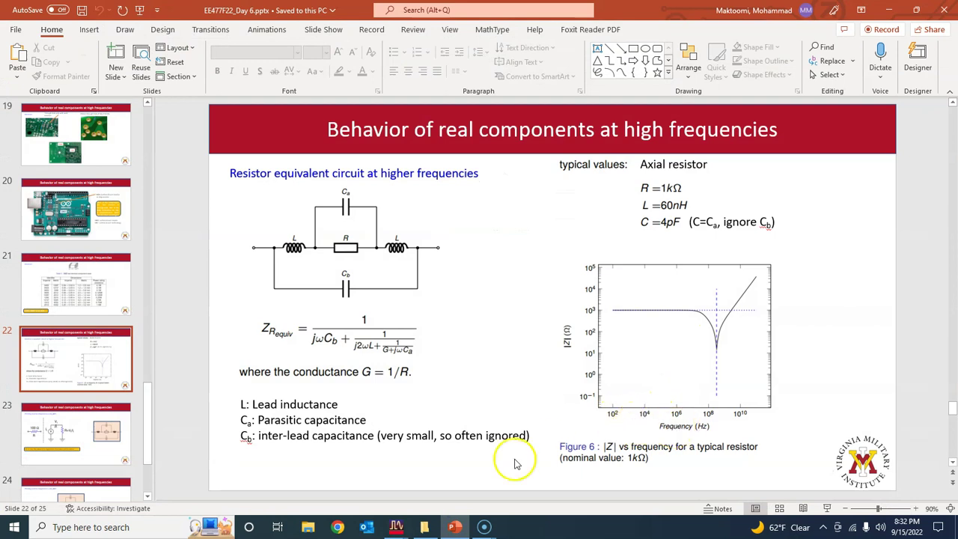
left_click(453, 527)
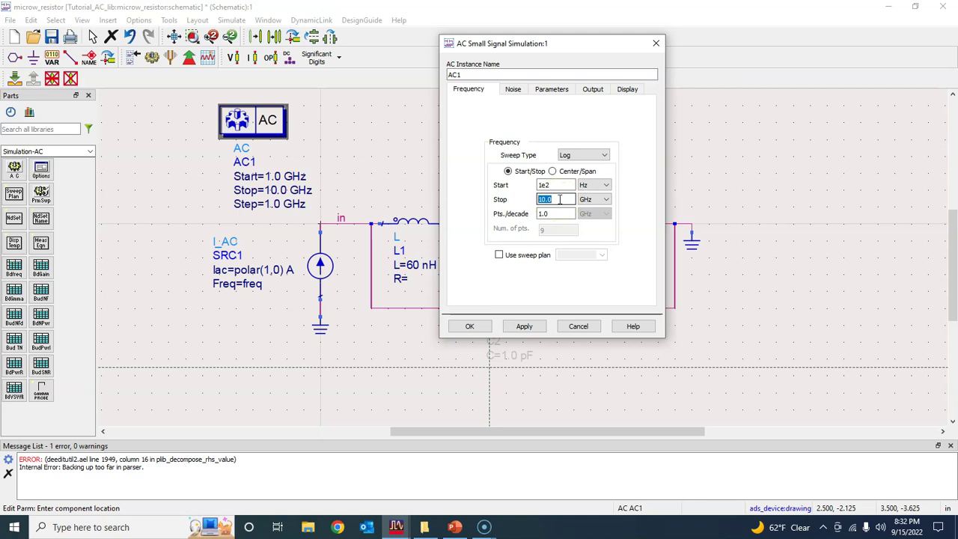
type("e")
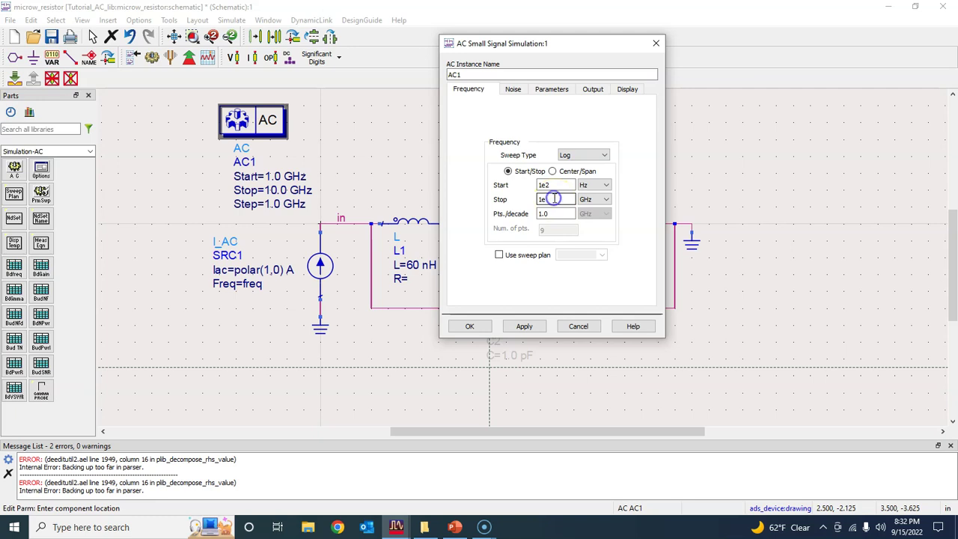
type("e")
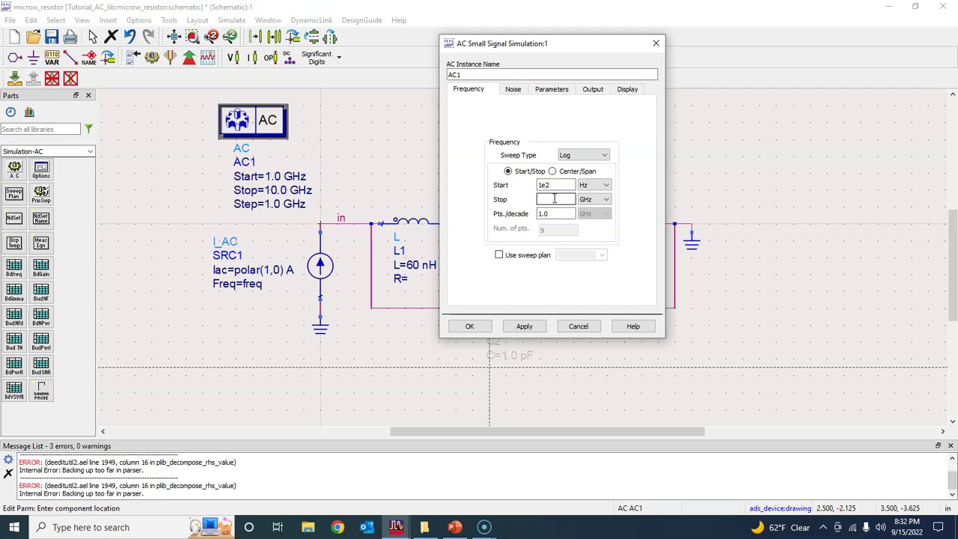
double_click(553, 187)
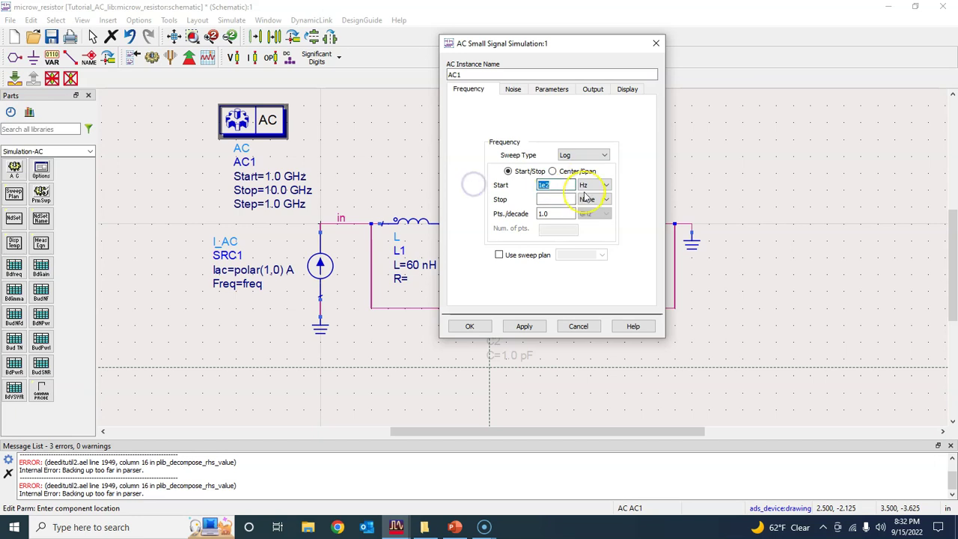
left_click(557, 200)
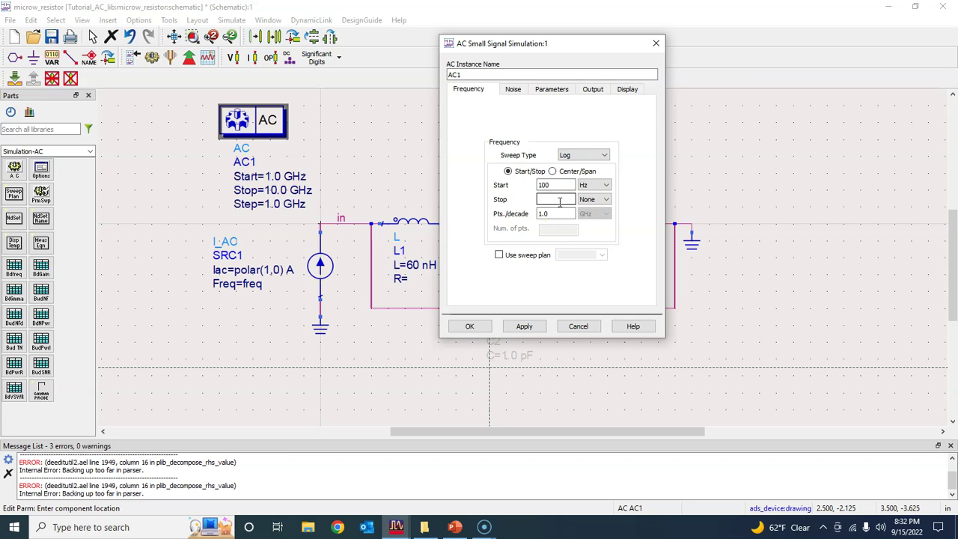
left_click(594, 199)
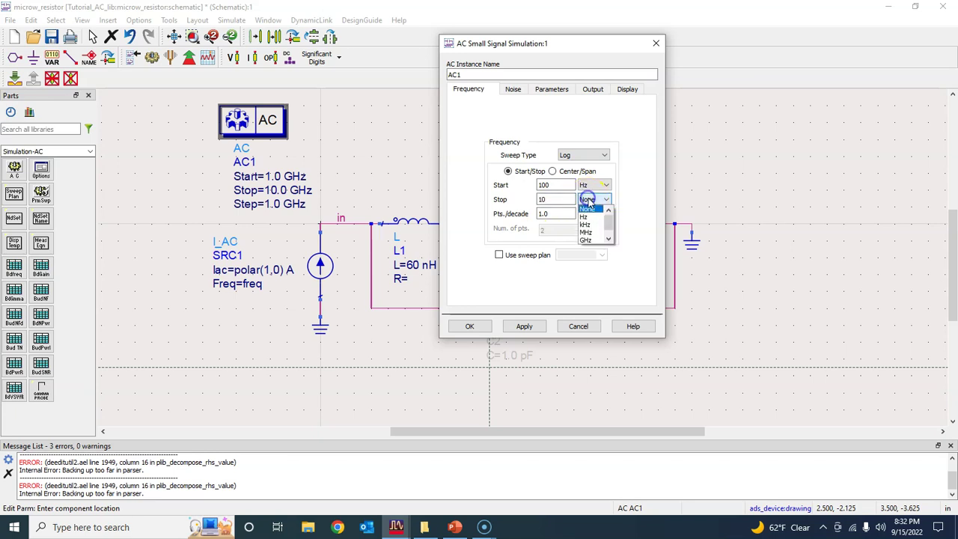
left_click(589, 240)
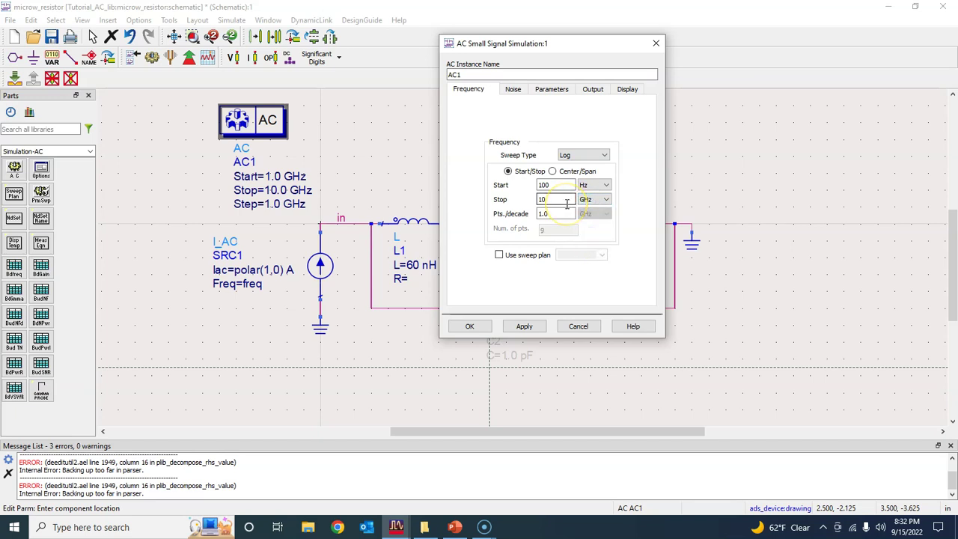
Step: Consult the frequency axis on the lecture slide, and set the AC sweep to 10 points per decade
left_click(555, 215)
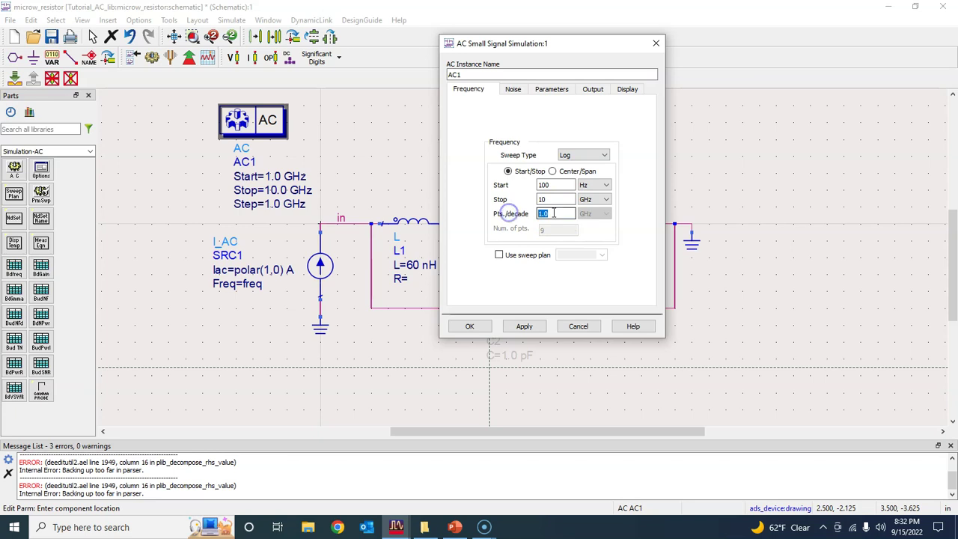
left_click(454, 526)
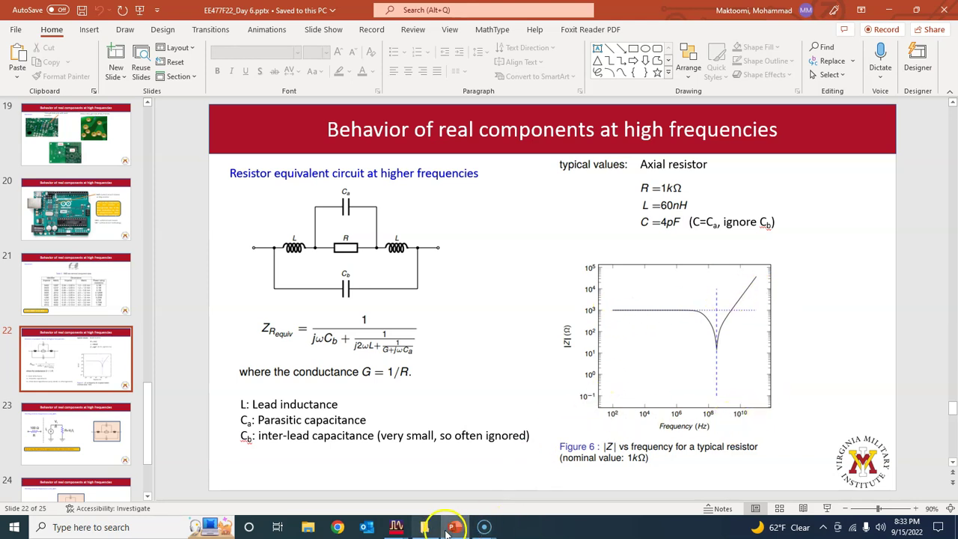
mouse_move(397, 524)
left_click(447, 494)
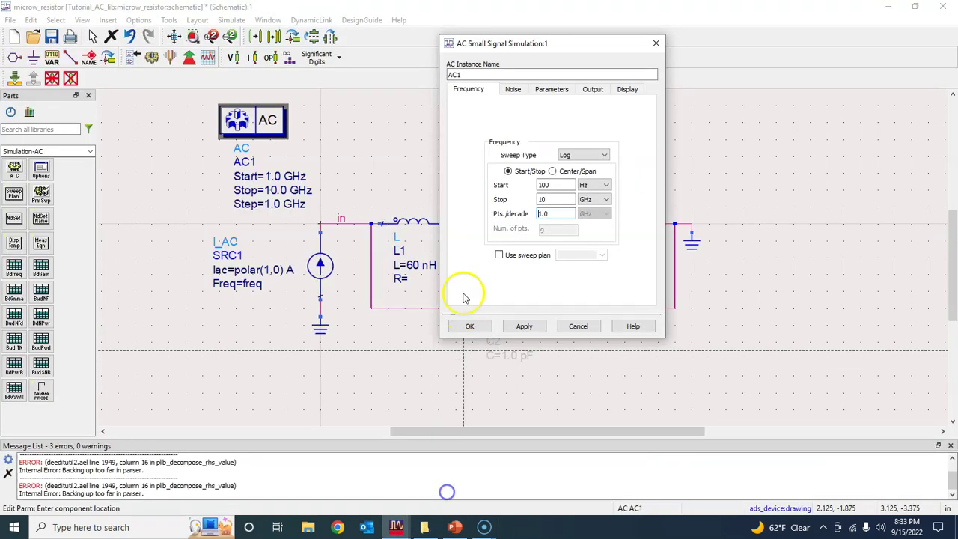
left_click_drag(550, 214, 533, 214)
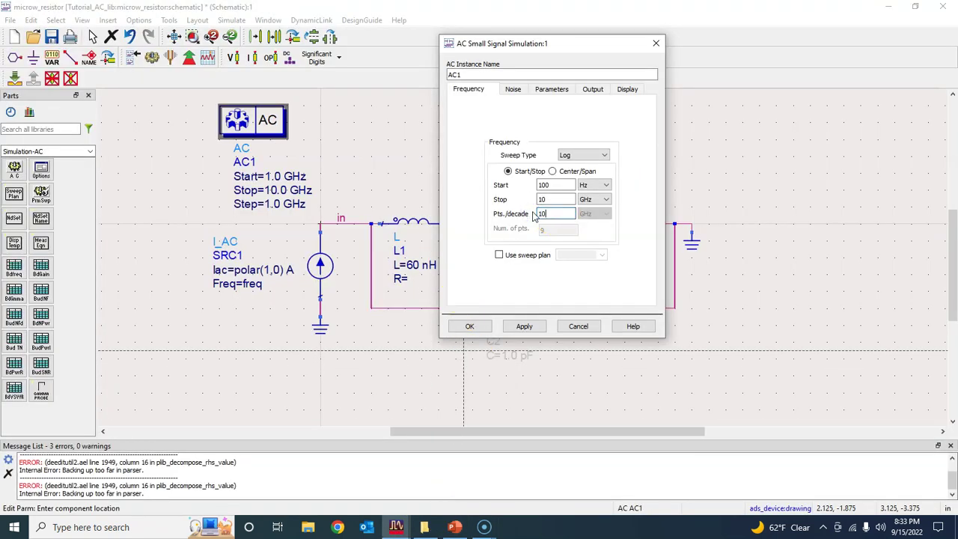
type("10")
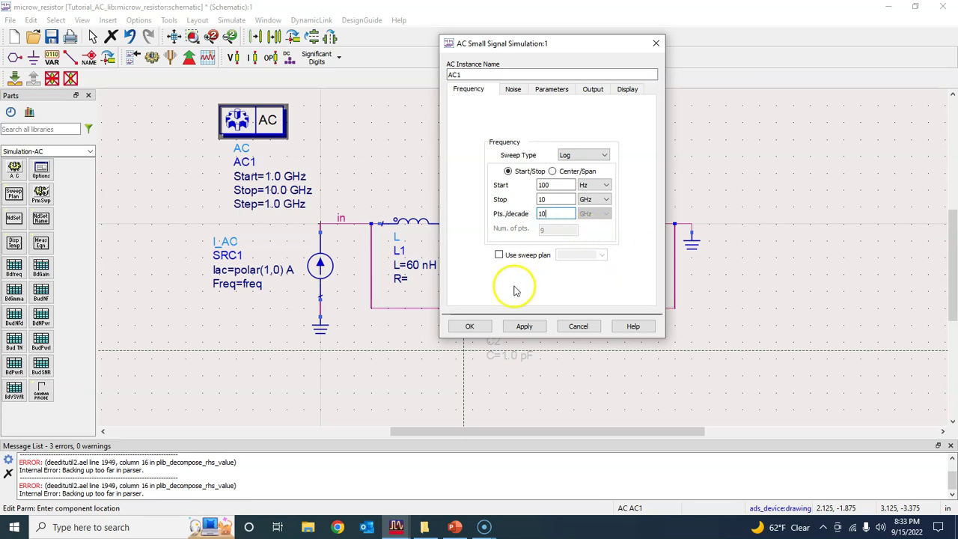
left_click(481, 325)
Step: Reopen the AC1 controller's settings and check the points-per-decade value
double_click(290, 148)
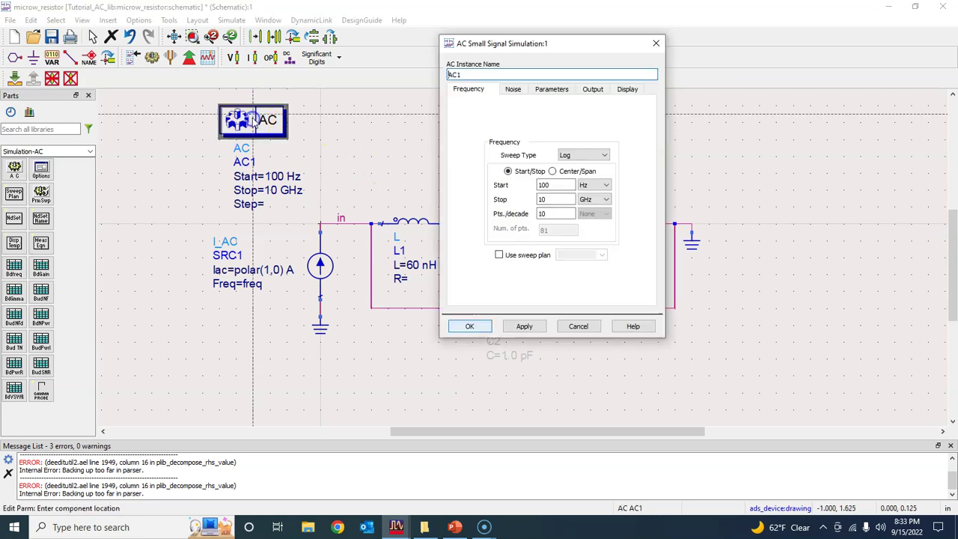
left_click(568, 215)
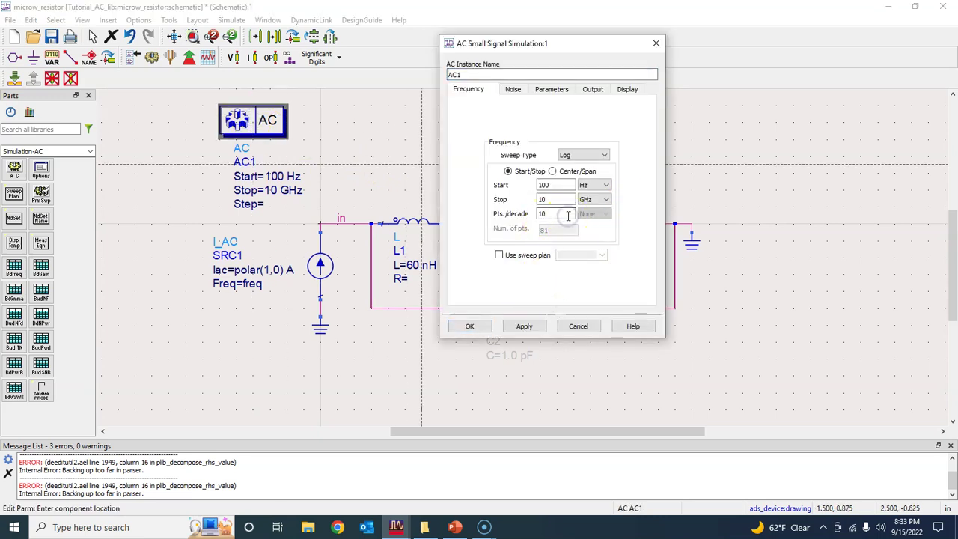
left_click(497, 329)
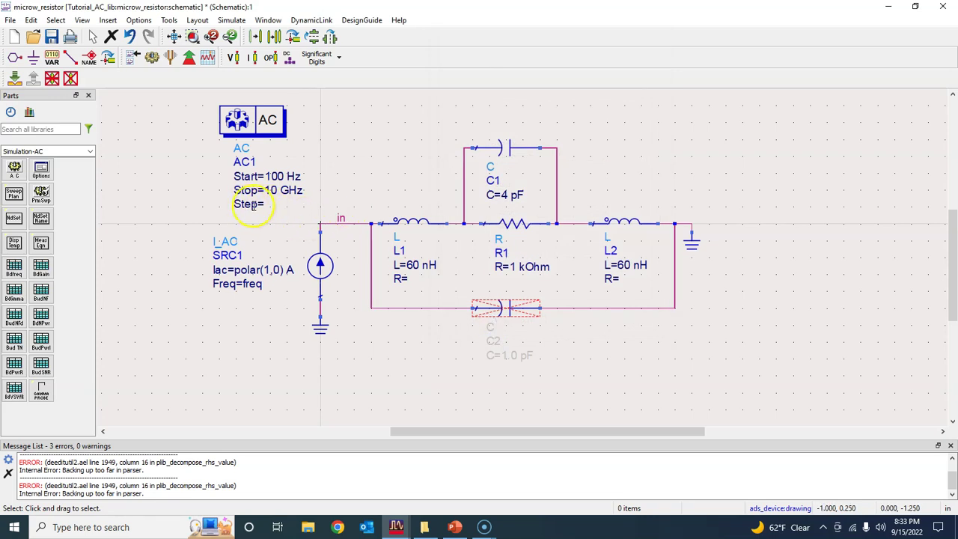
Step: Hide the Step parameter of the AC1 controller on the schematic, keeping only Start and Stop displayed
double_click(254, 134)
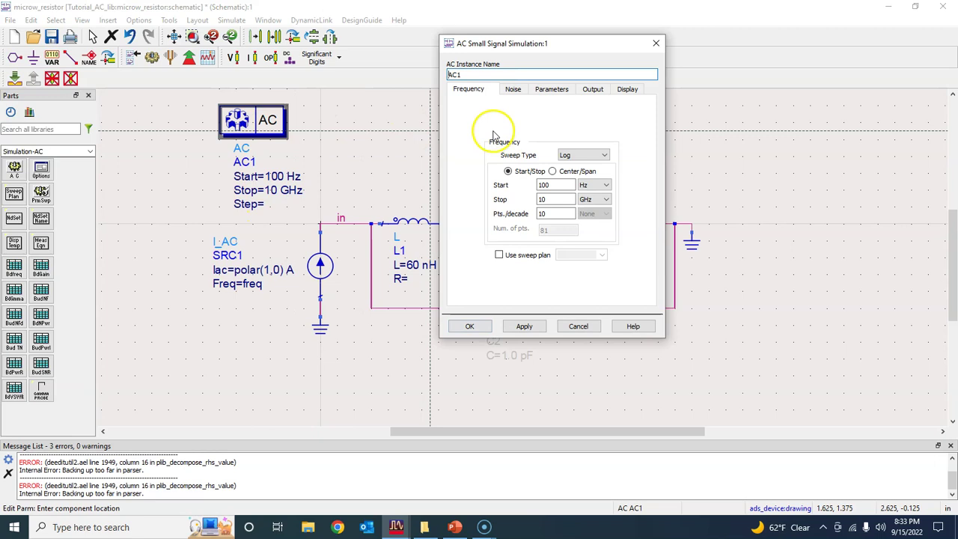
left_click(628, 90)
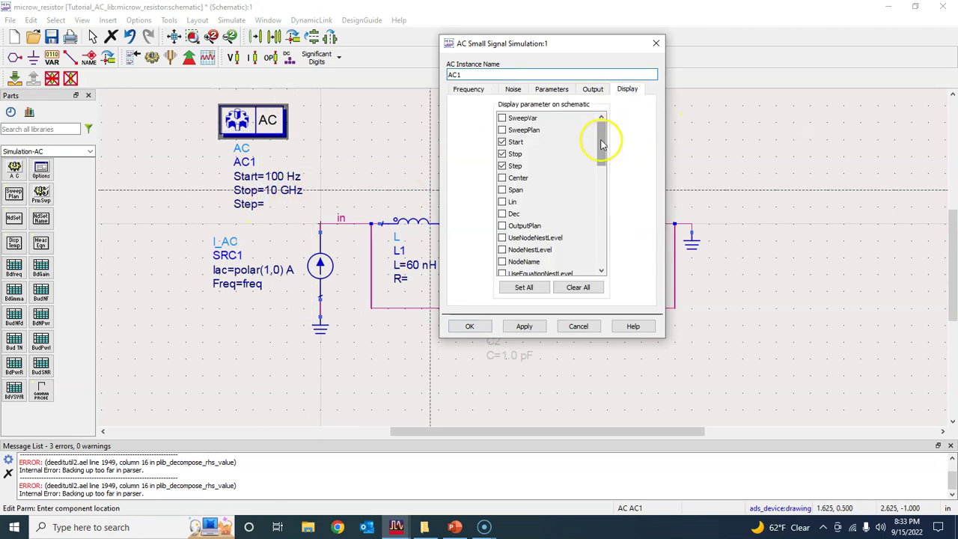
left_click_drag(602, 128, 603, 144)
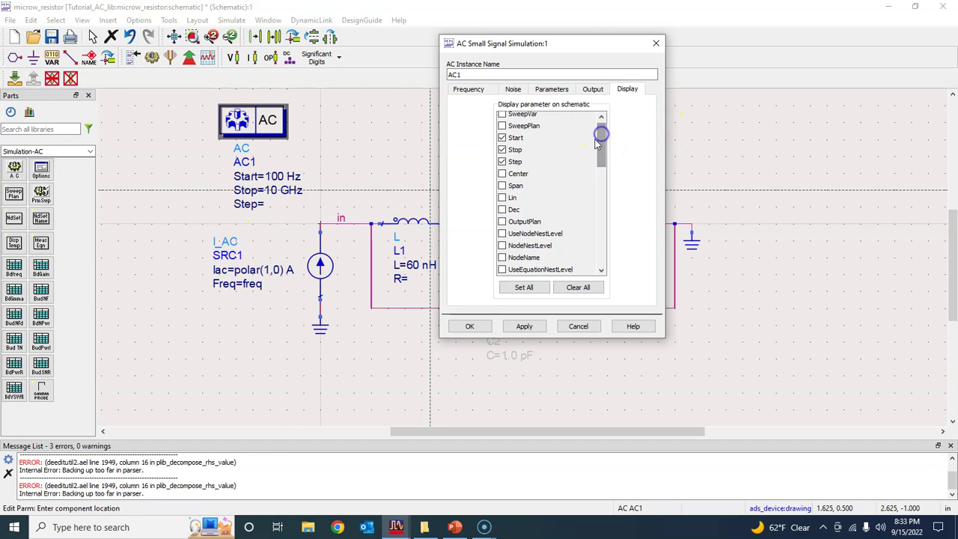
left_click(501, 162)
mouse_move(603, 141)
left_mouse_down()
mouse_move(604, 155)
mouse_move(603, 132)
mouse_move(605, 244)
mouse_move(599, 140)
left_mouse_up()
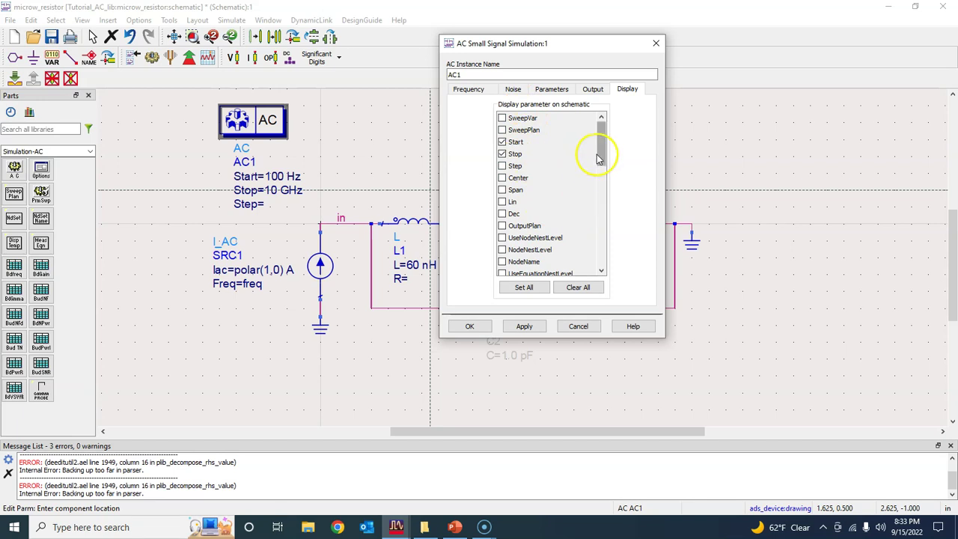
left_click_drag(598, 155, 588, 131)
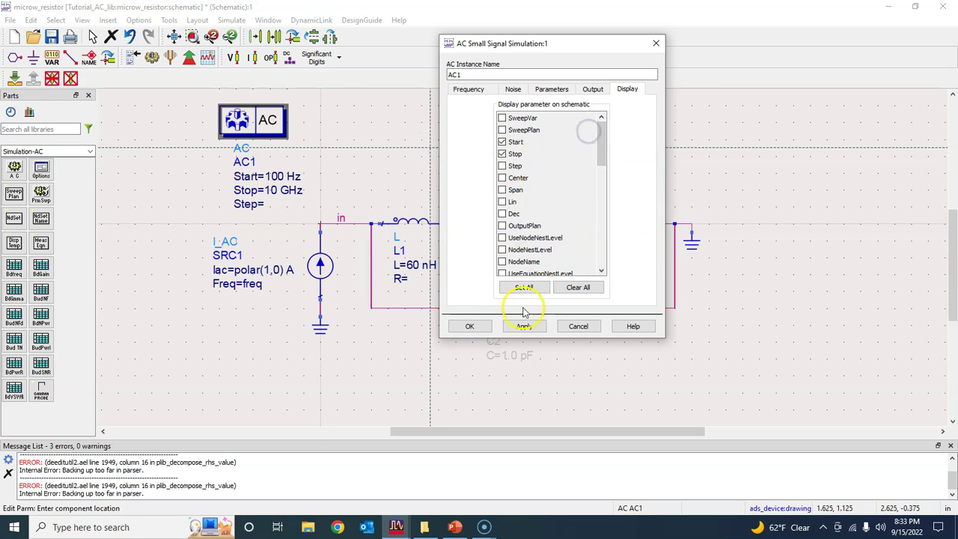
left_click(469, 326)
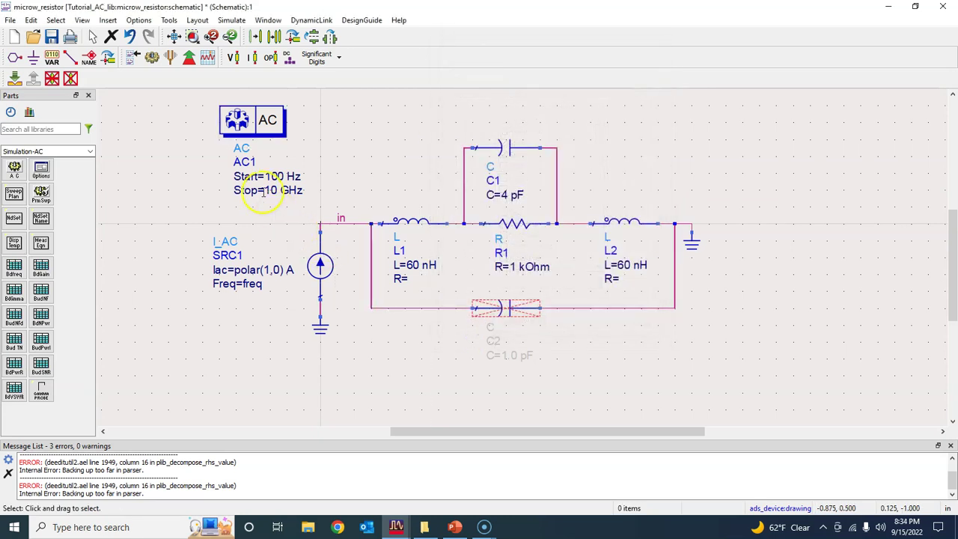
Step: Review the AC1 controller's sweep type, frequency range and points per decade once more
double_click(271, 127)
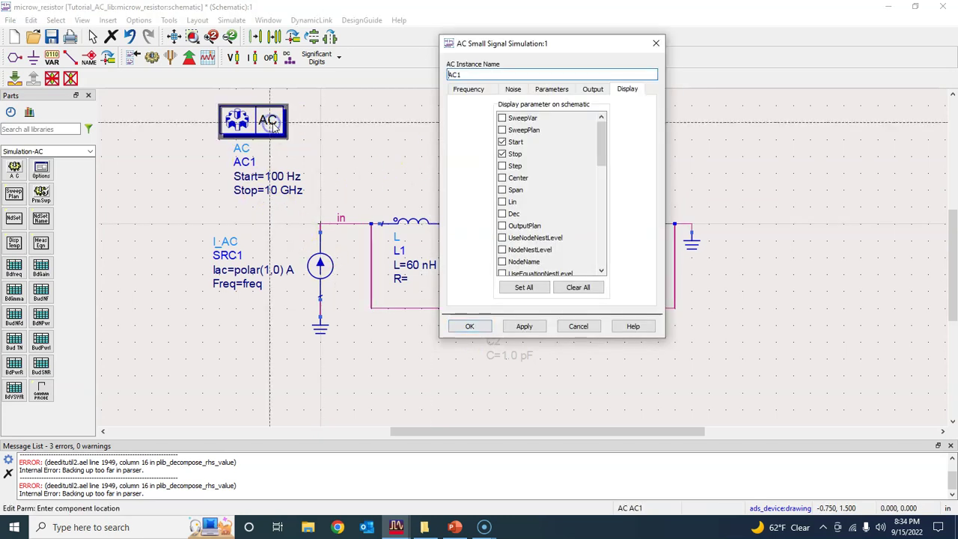
left_click(480, 90)
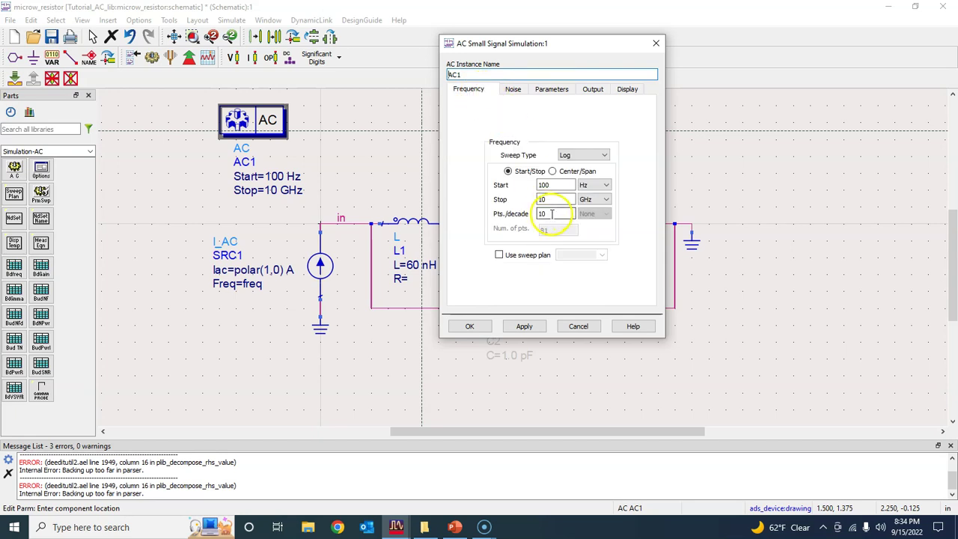
left_click(470, 326)
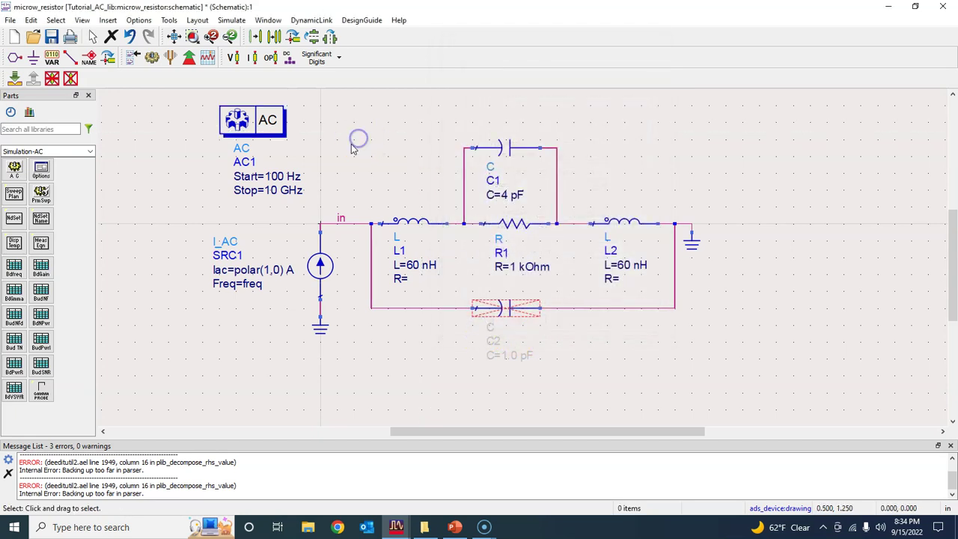
Step: Save the schematic, and run the AC simulation to bring up its data display window
left_click(51, 37)
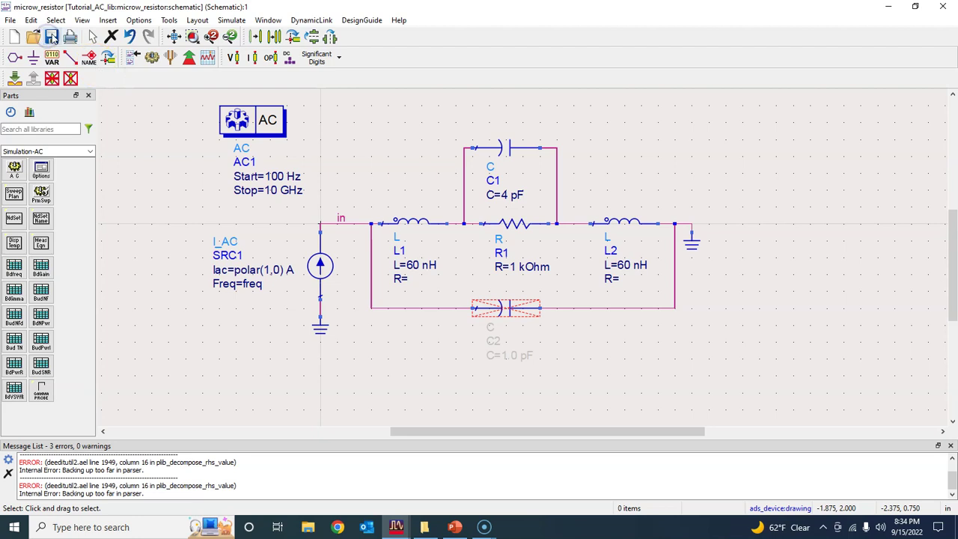
left_click(174, 36)
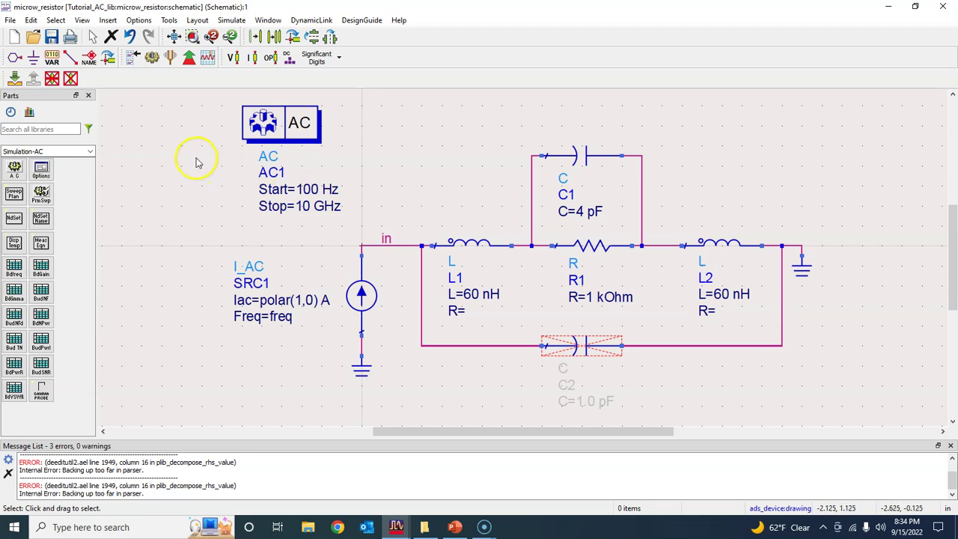
left_click(155, 63)
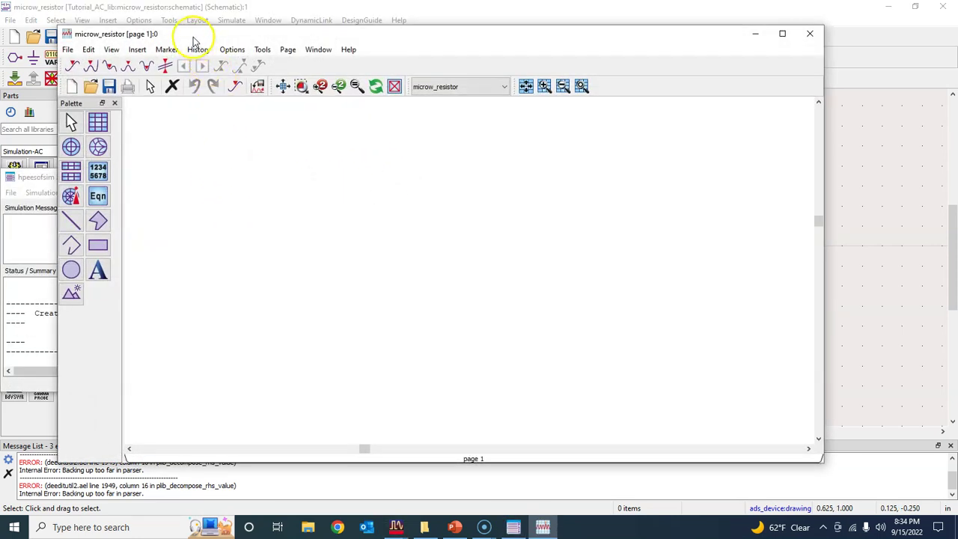
left_click_drag(194, 34, 268, 28)
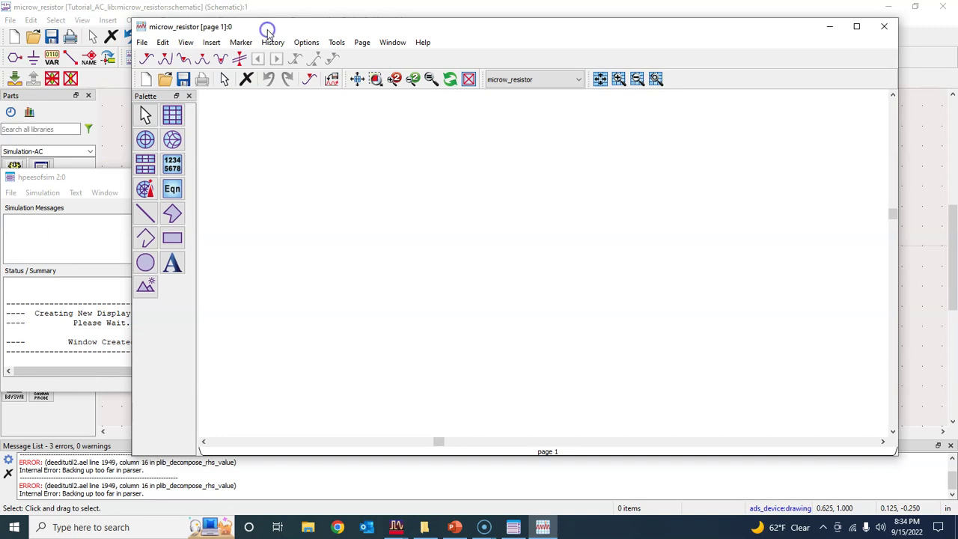
Step: Place a rectangular plot of the magnitude of "in" from the microw_resistor dataset, and save the data display
left_click(158, 126)
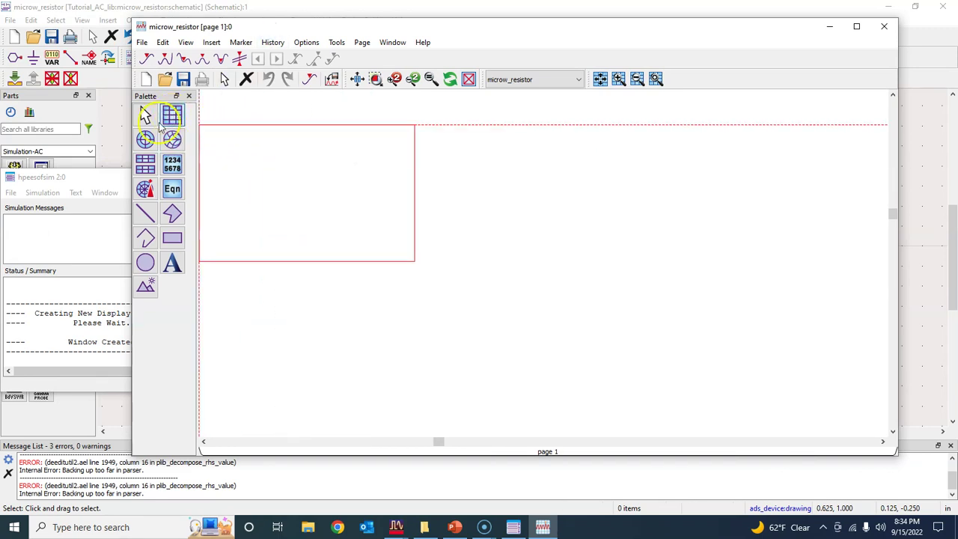
left_click(401, 156)
left_click(385, 217)
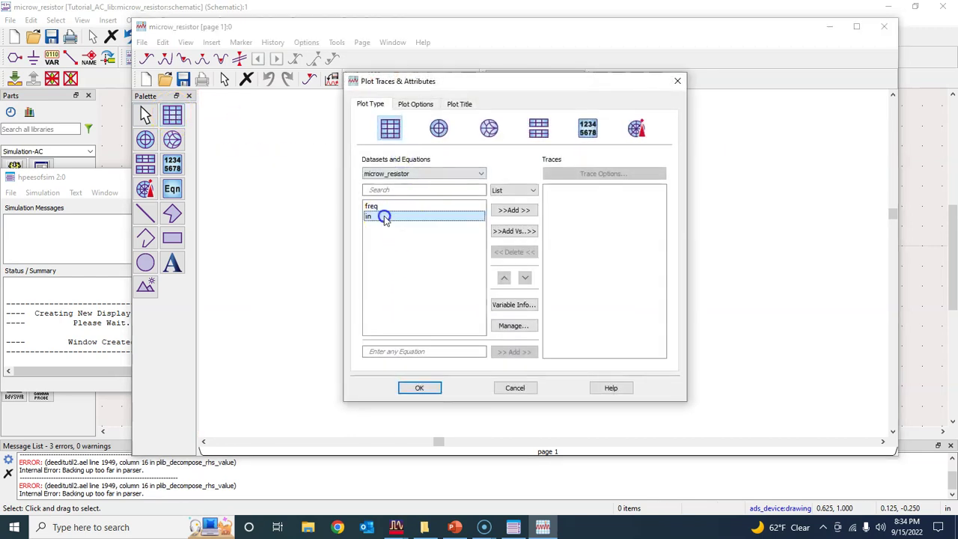
left_click(512, 211)
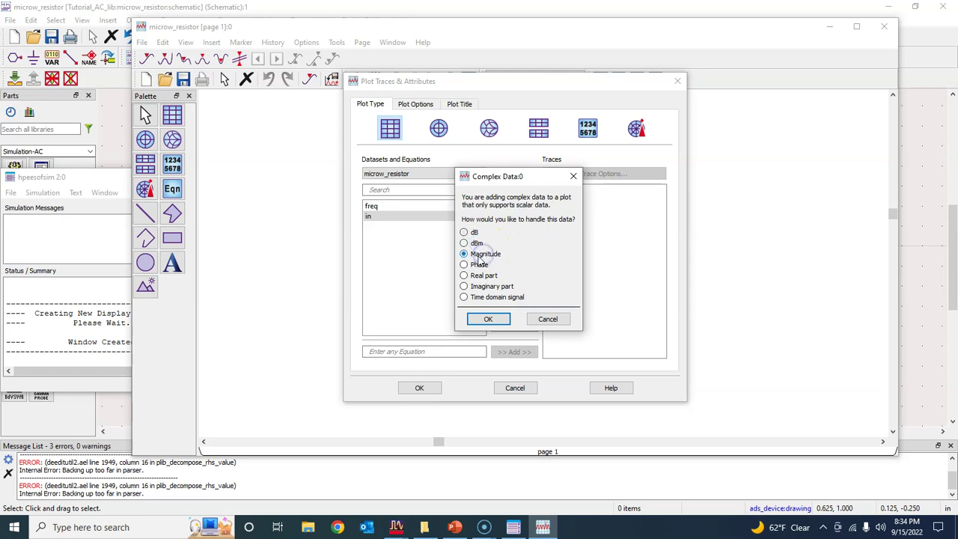
left_click(487, 319)
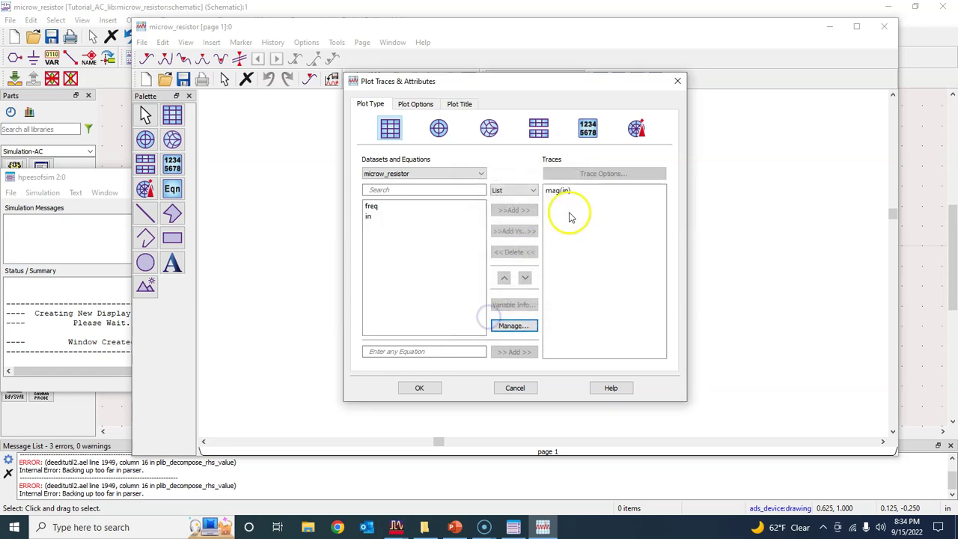
left_click(420, 388)
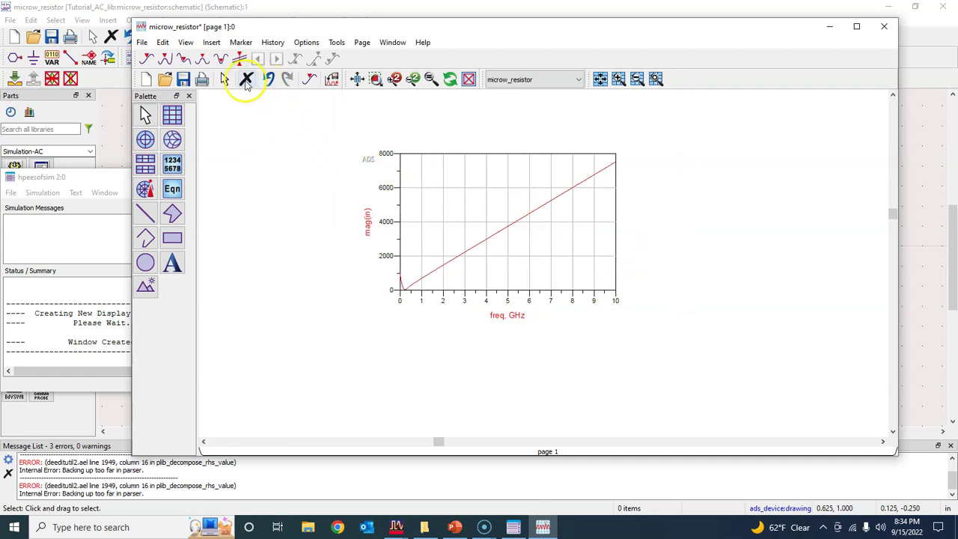
left_click(184, 80)
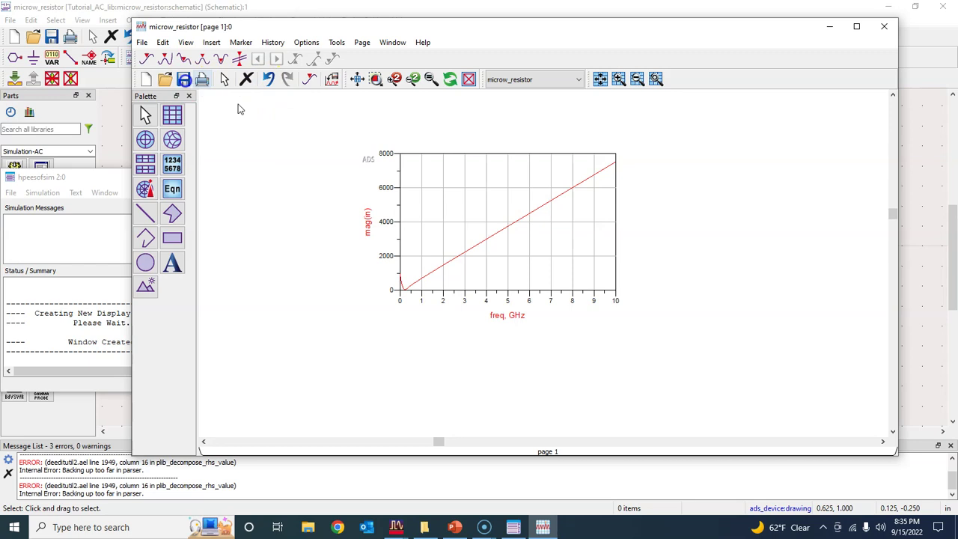
Step: Set the plot's X axis to a log scale and turn off its auto scaling
double_click(542, 244)
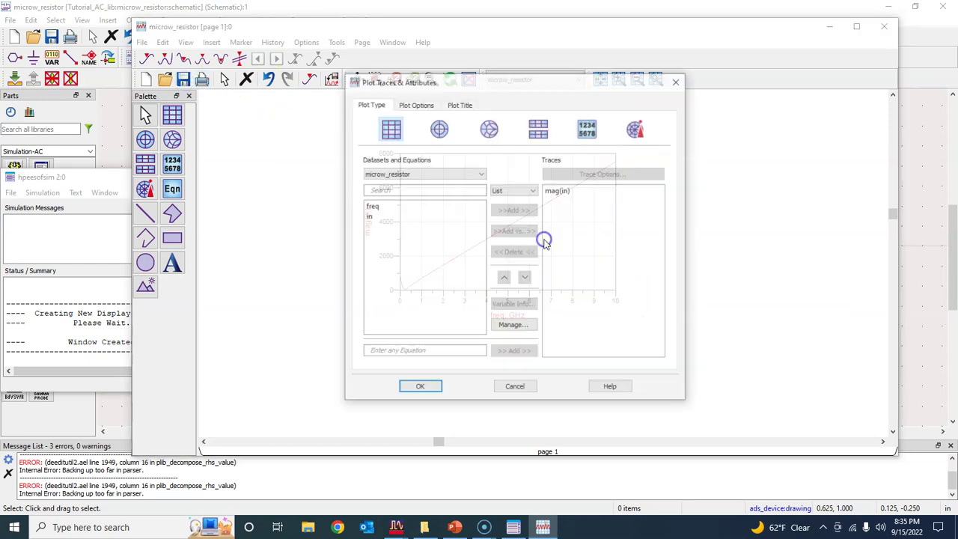
left_click(421, 110)
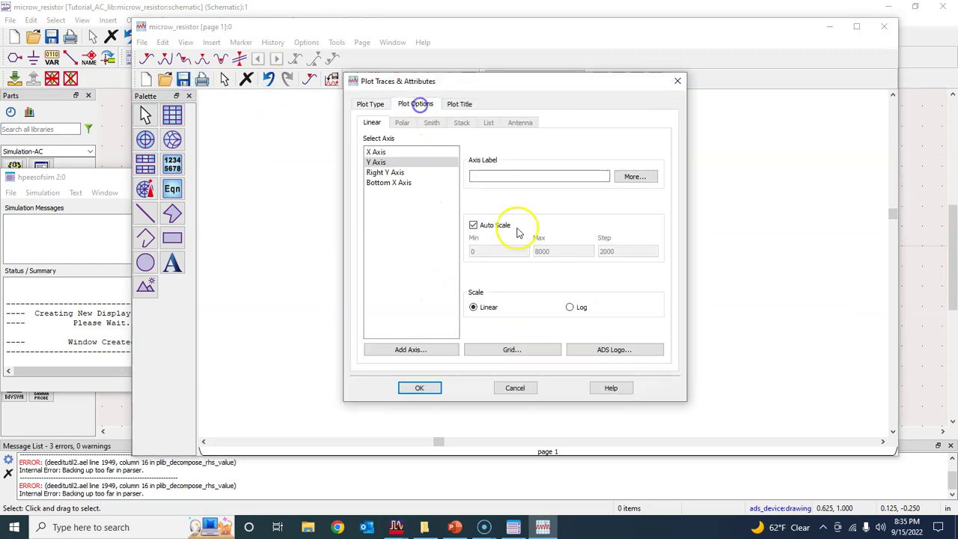
left_click(385, 153)
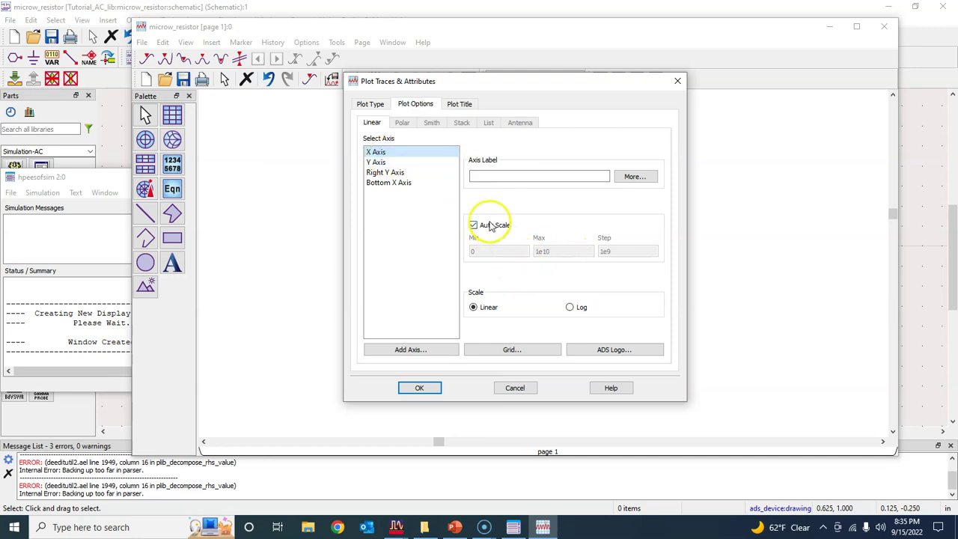
left_click(571, 306)
left_click(501, 226)
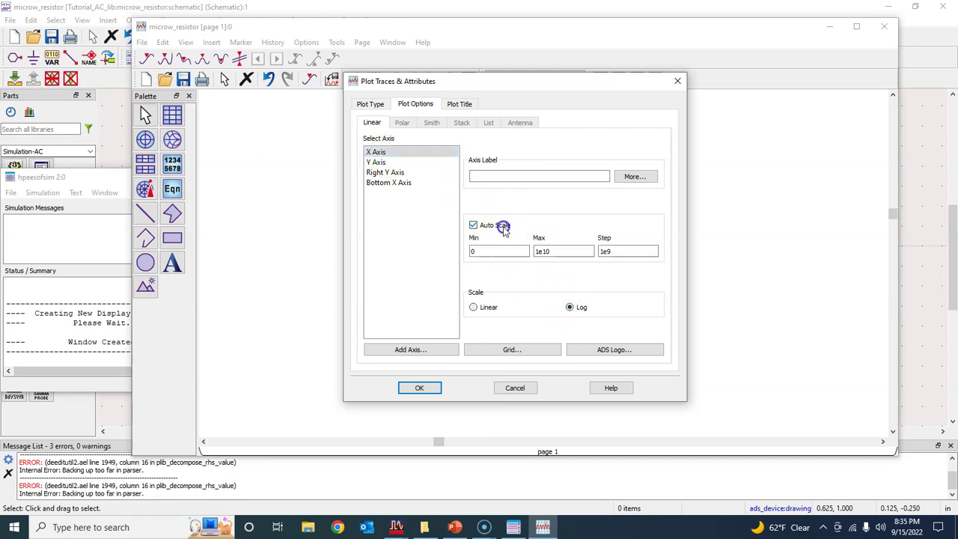
Step: Set the X axis minimum to 1e2 and the step to 1e1, and apply the settings to the plot
left_click(481, 252)
left_click_drag(460, 250, 515, 251)
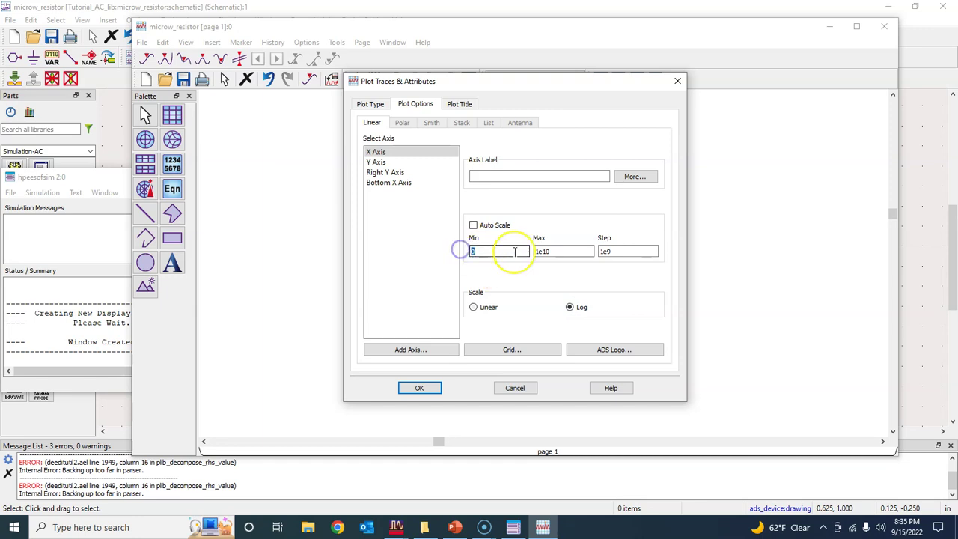
type("1e2")
left_click(550, 253)
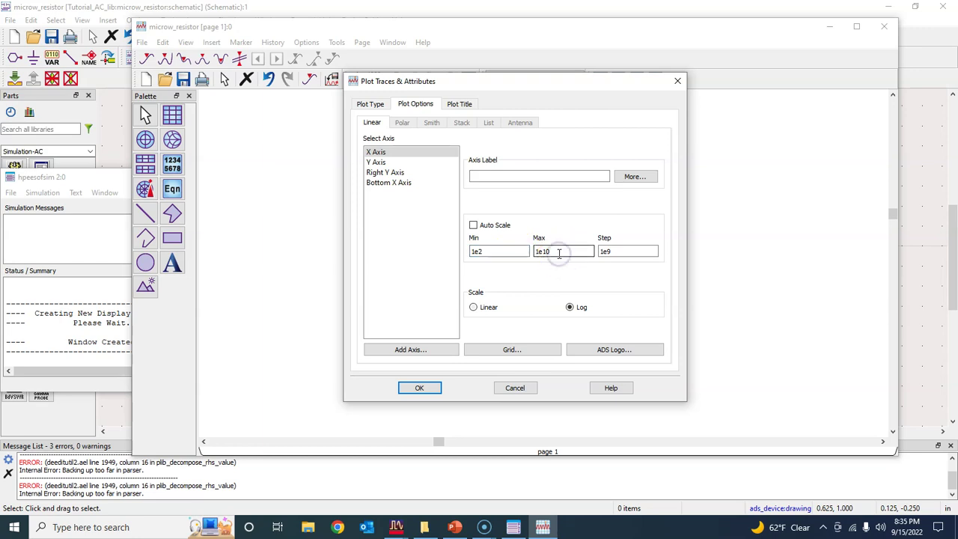
left_click(607, 252)
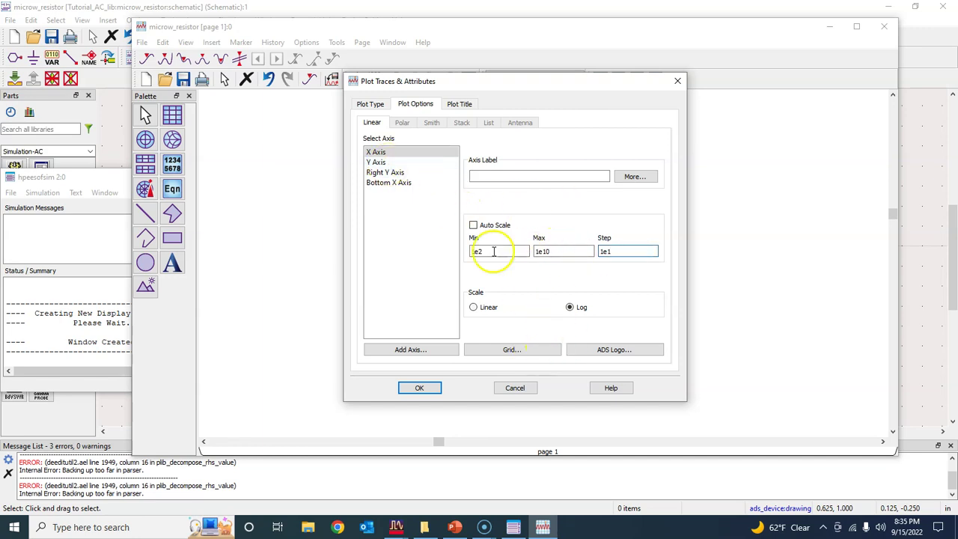
left_click(417, 390)
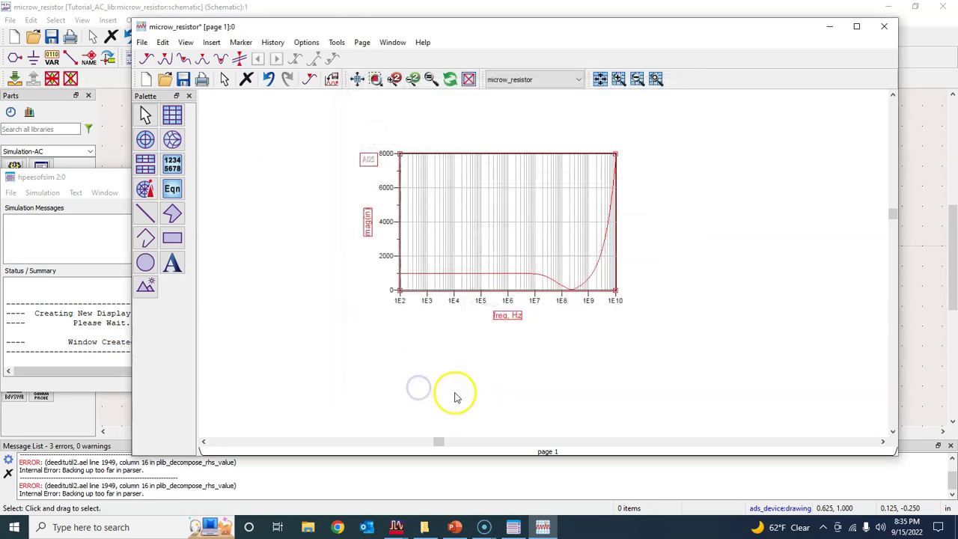
left_click(579, 354)
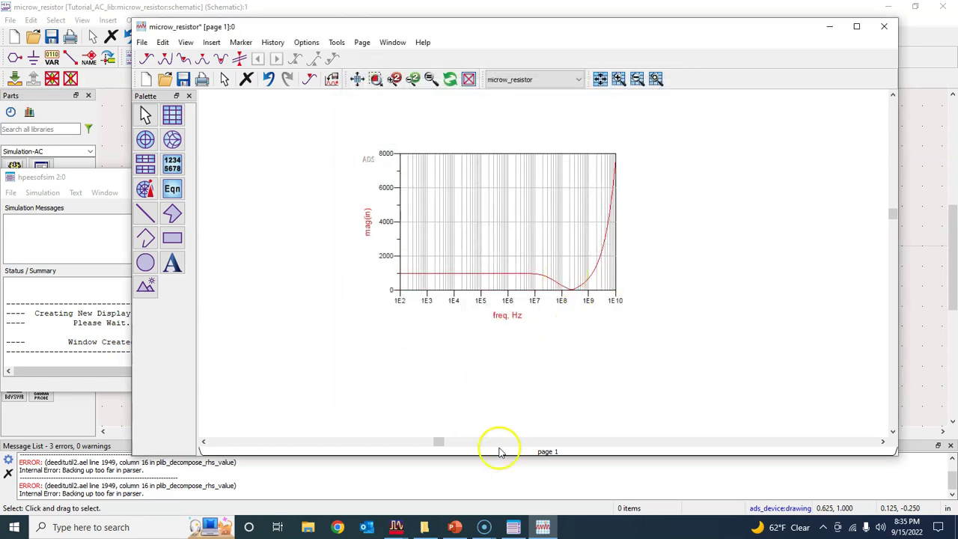
Step: Consult the reference impedance plot on the PowerPoint slide, and turn off the Y axis's auto scaling in the ADS plot, entering ie-1 as minimum
left_click(454, 527)
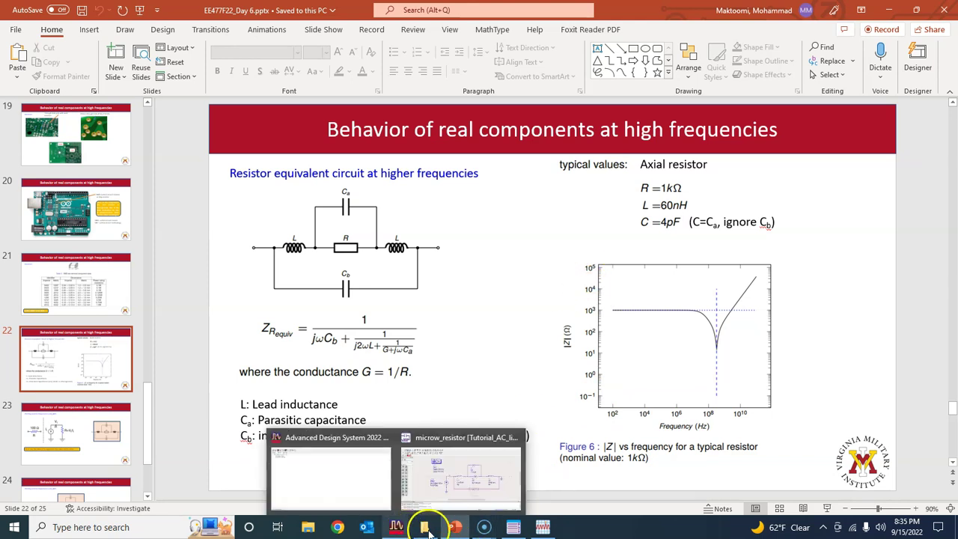
left_click(487, 509)
double_click(470, 214)
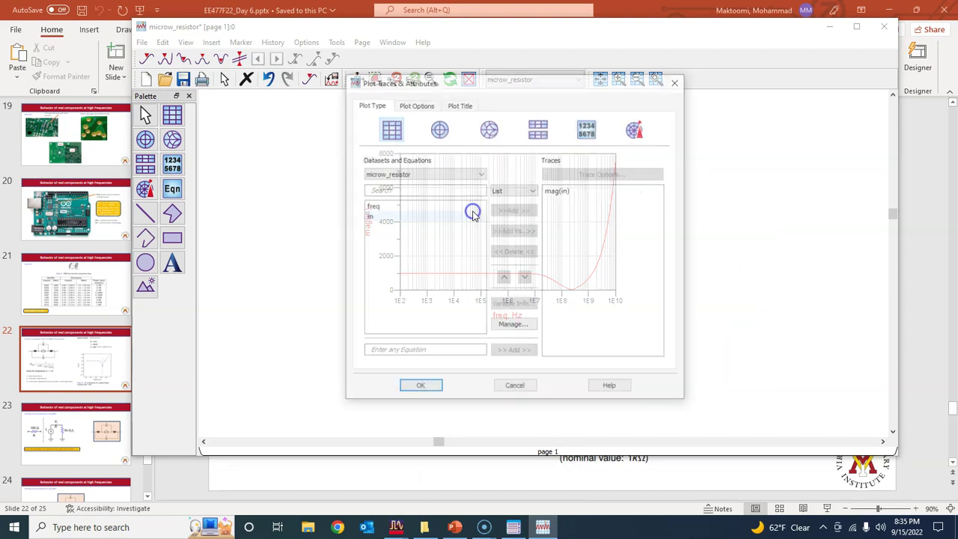
left_click(415, 104)
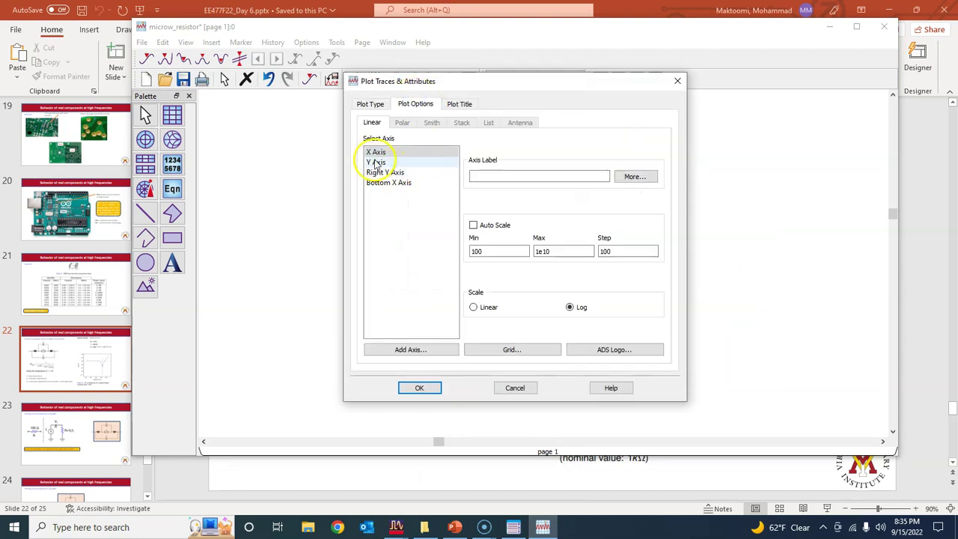
left_click(377, 162)
left_click(482, 227)
left_click_drag(515, 251, 454, 249)
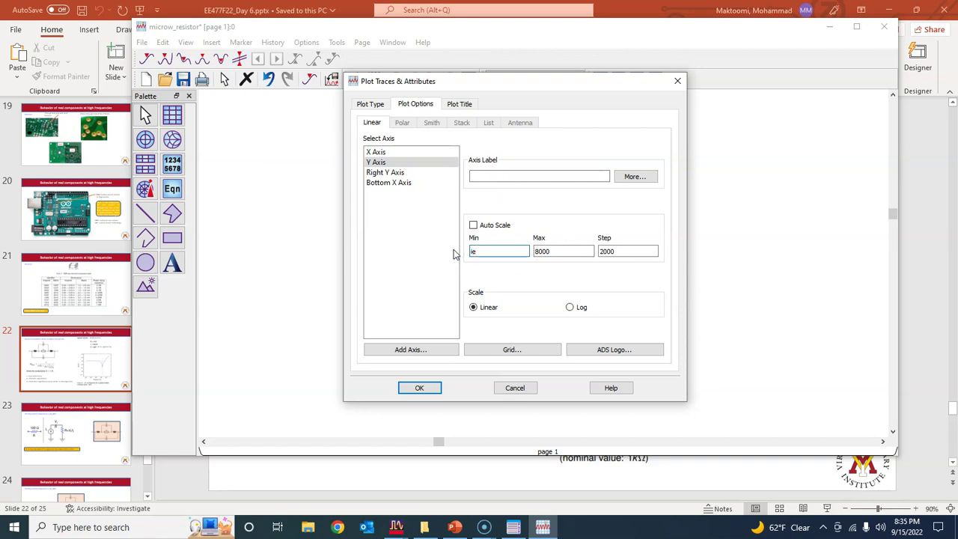
Step: Set the Y axis maximum to 1e5, the step to 1e1 and the scale to log, and apply the settings
left_click_drag(573, 253, 457, 251)
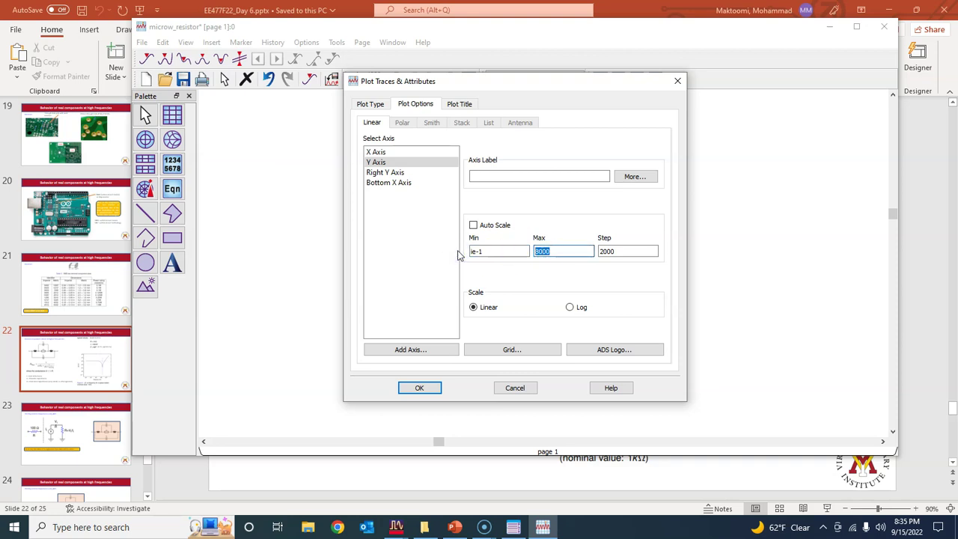
left_click(626, 253)
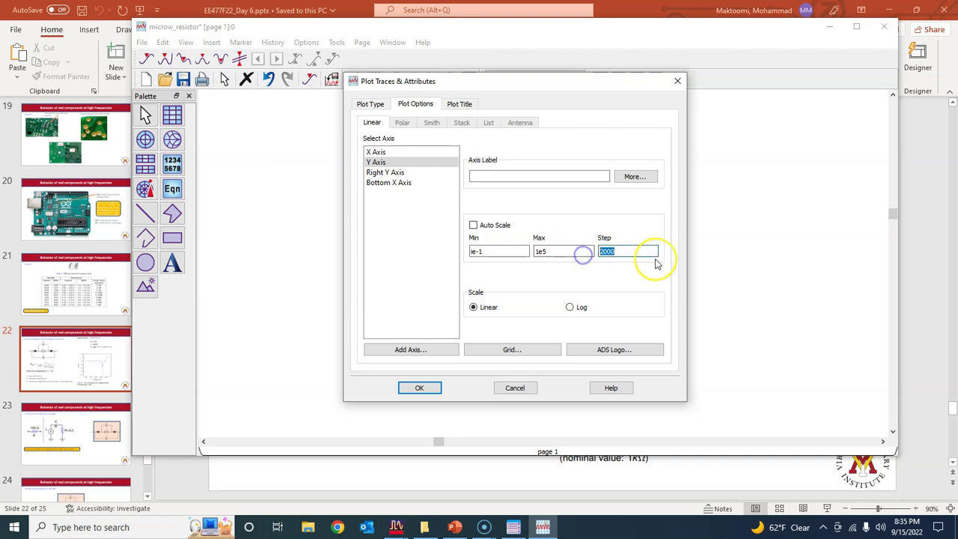
left_click_drag(655, 264, 587, 268)
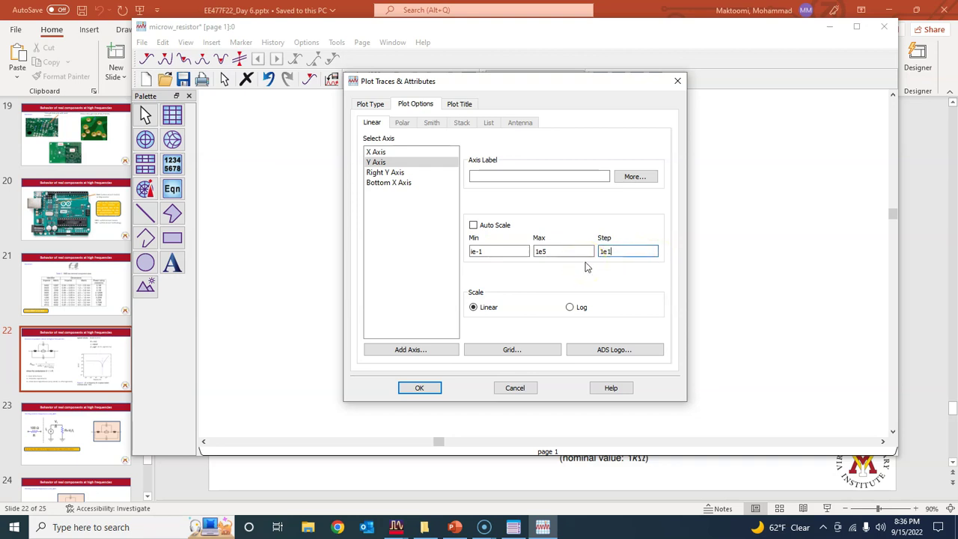
left_click(571, 308)
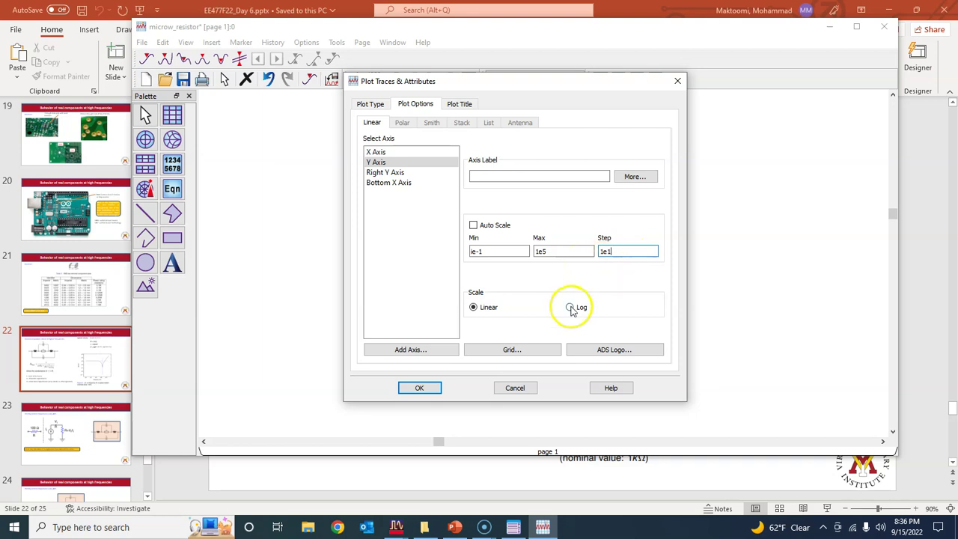
left_click(572, 307)
left_click(428, 388)
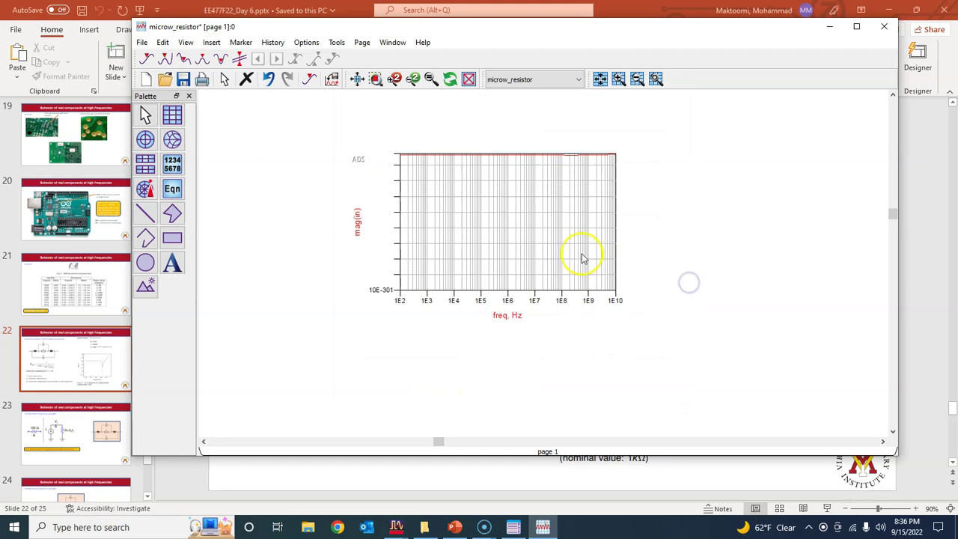
Step: Correct the Y axis minimum to 1e-1 and its step to 1e1, checking the range against the PowerPoint slide's reference plot
double_click(513, 226)
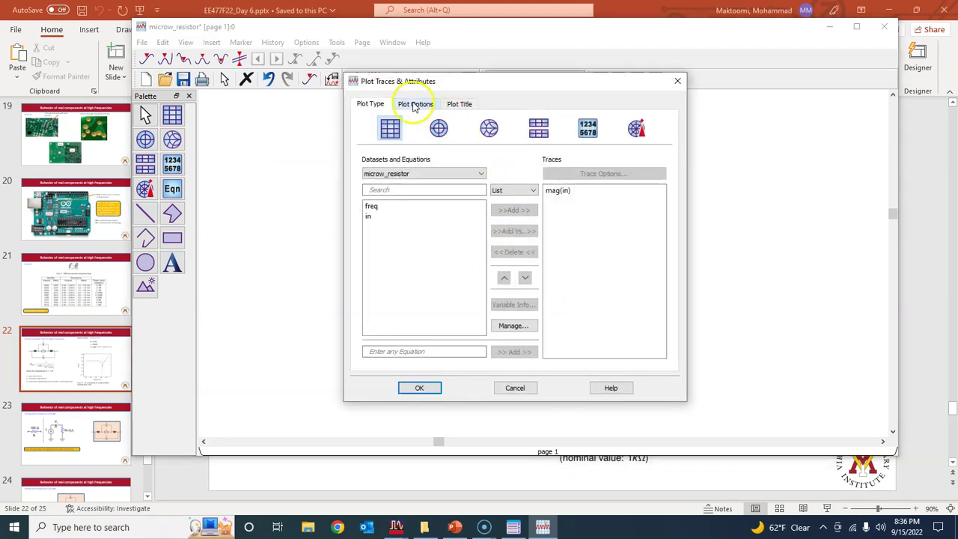
left_click(415, 103)
left_click(625, 251)
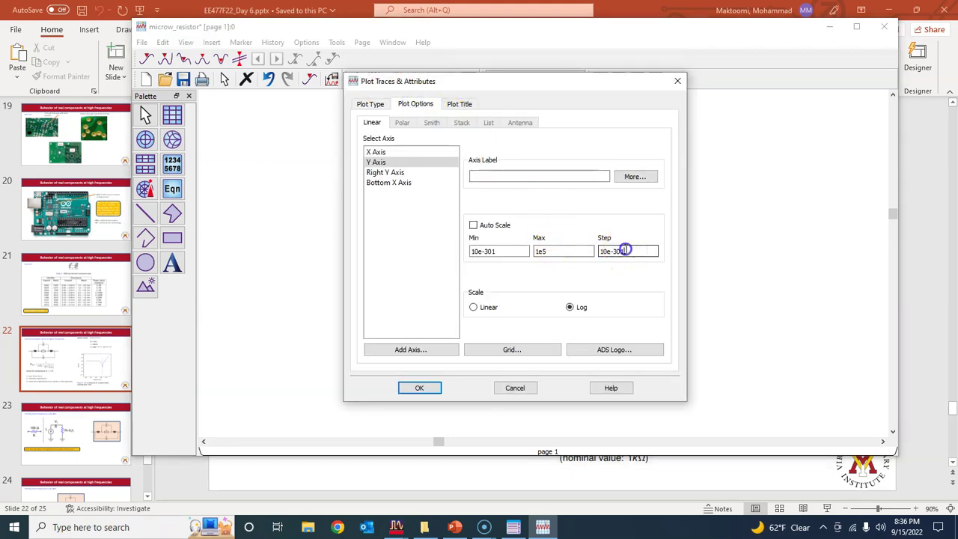
left_click_drag(496, 252, 446, 248)
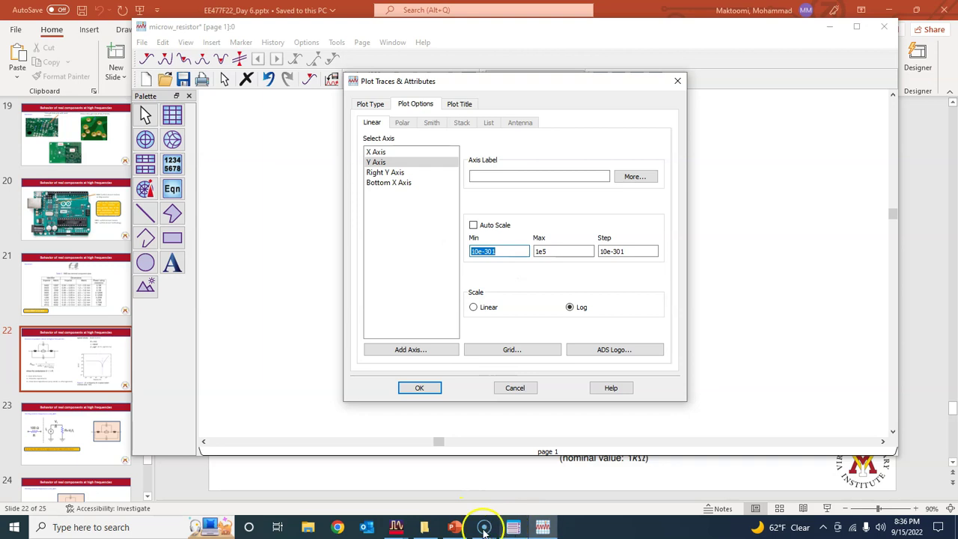
left_click(455, 527)
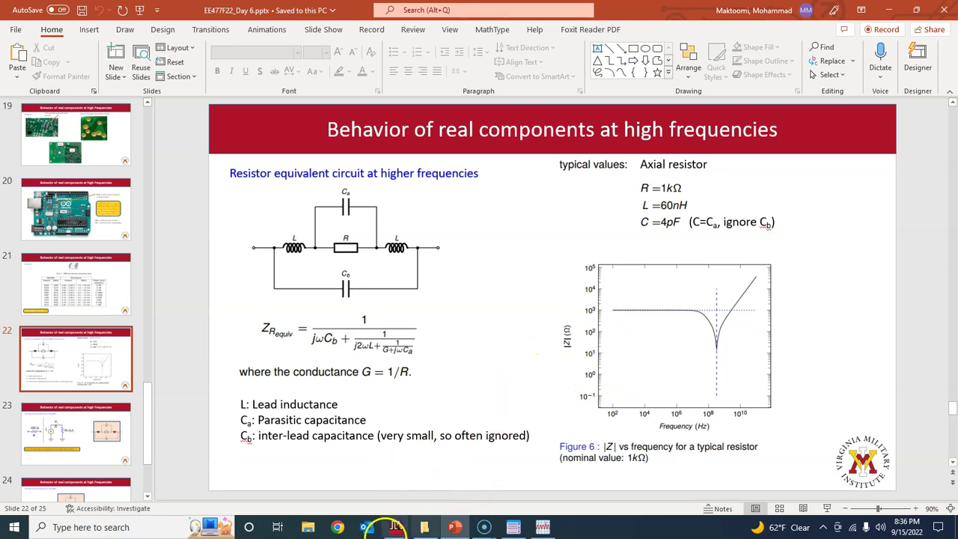
left_click(545, 525)
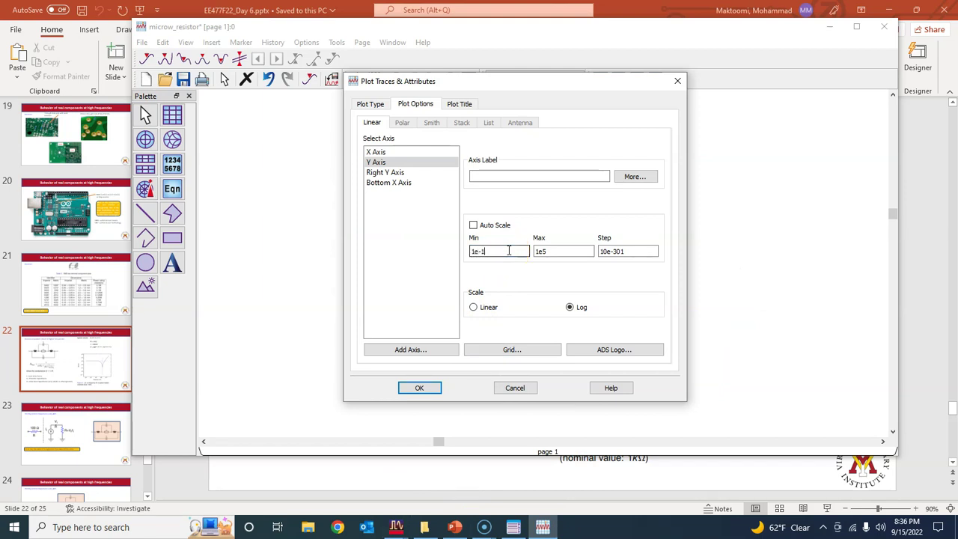
double_click(634, 251)
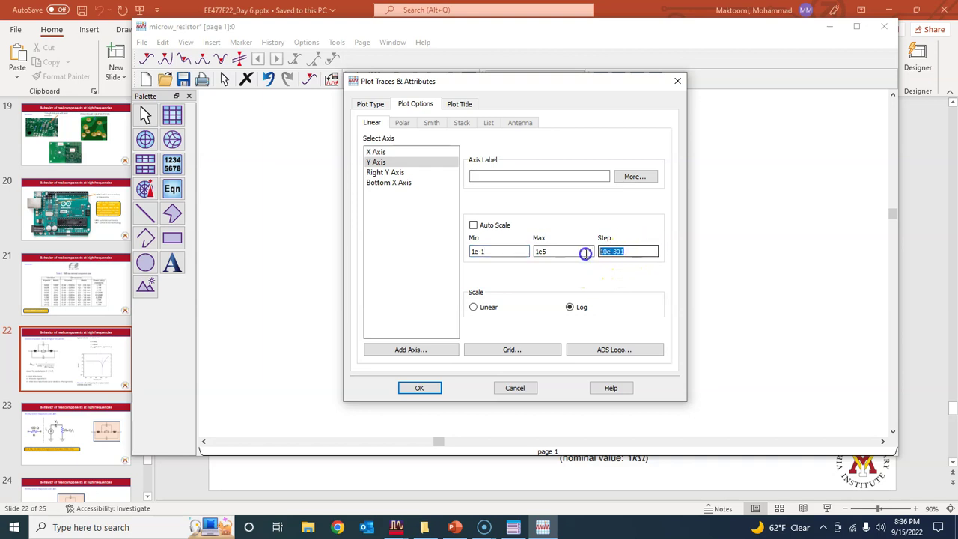
type("1e1")
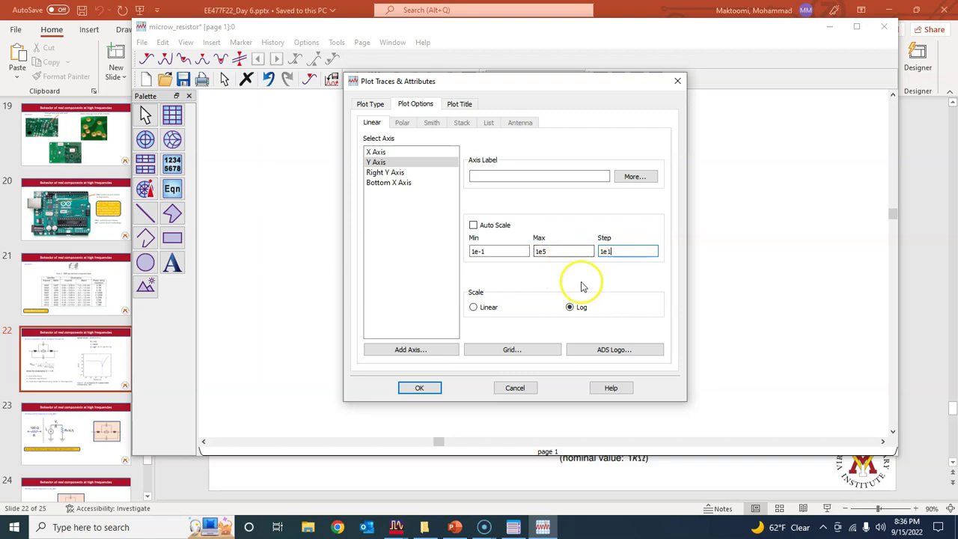
left_click(424, 387)
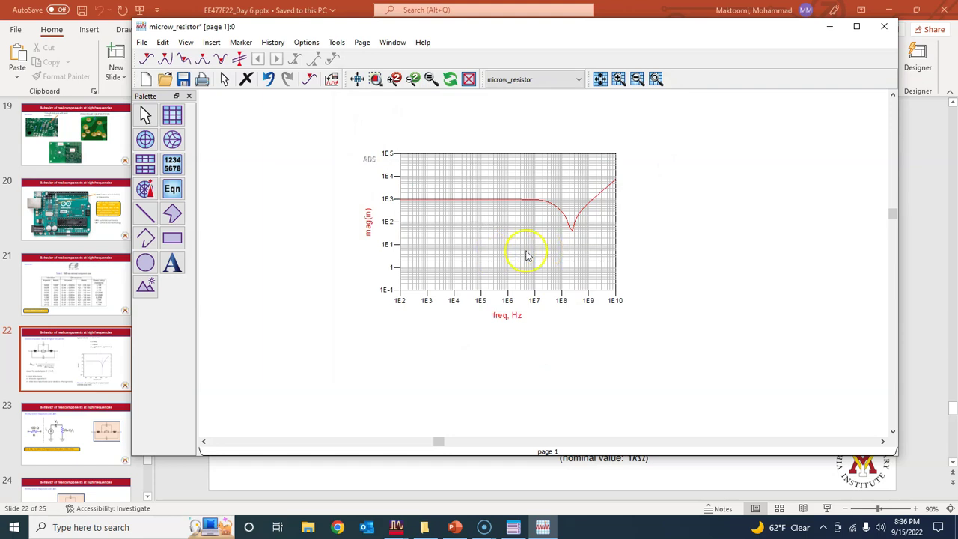
Step: Fit the whole impedance plot in the data display and compare its curve with the reference figure on the PowerPoint slide
left_click(358, 80)
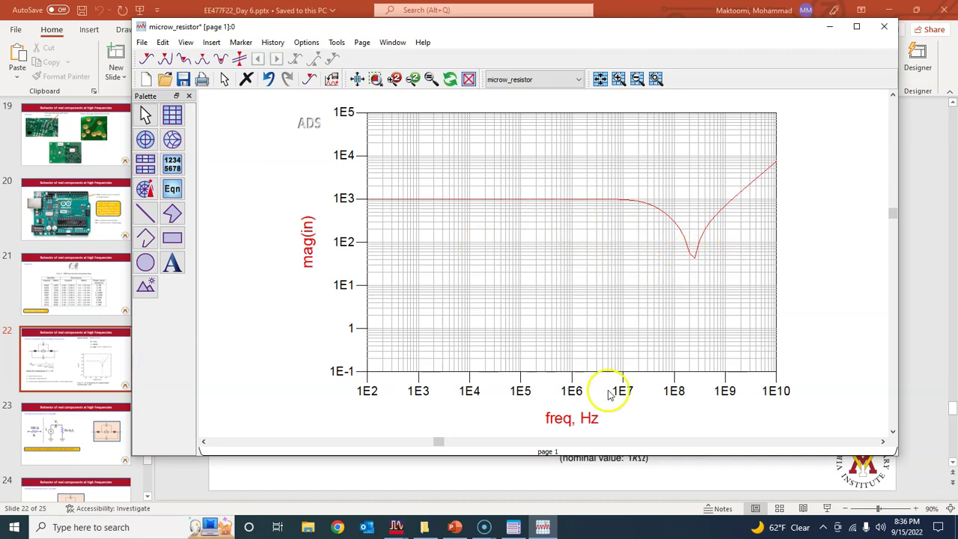
left_click(455, 529)
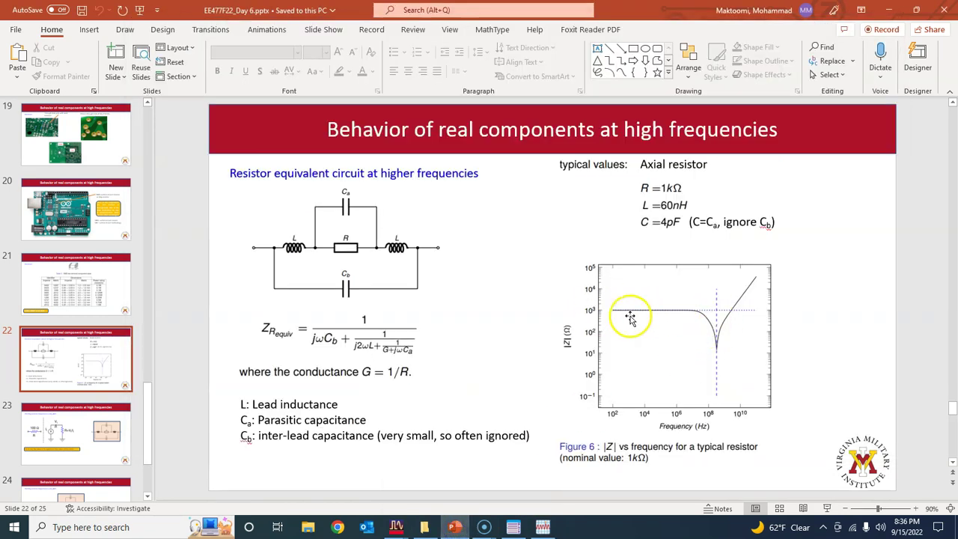
left_click(472, 528)
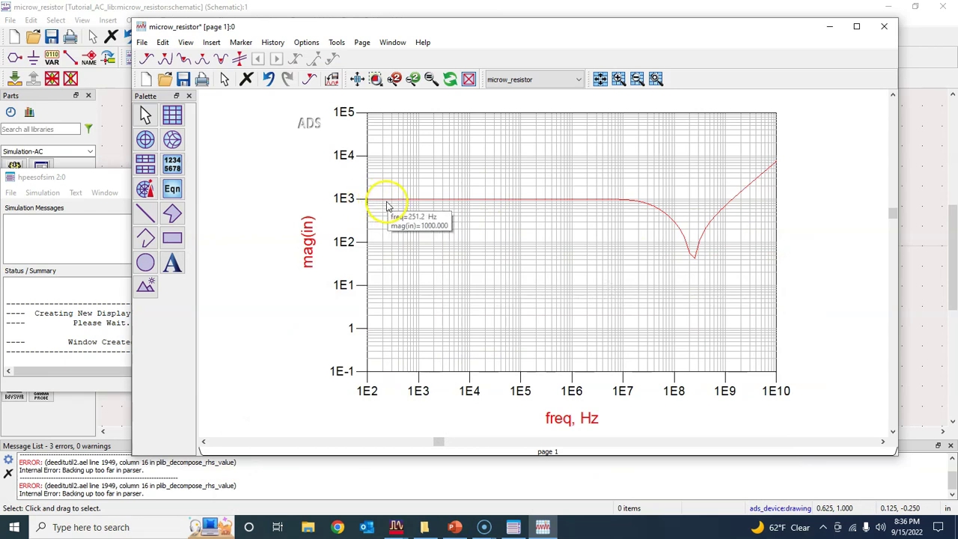
Step: Set the line thickness of the mag(in) trace to 2 points
double_click(448, 201)
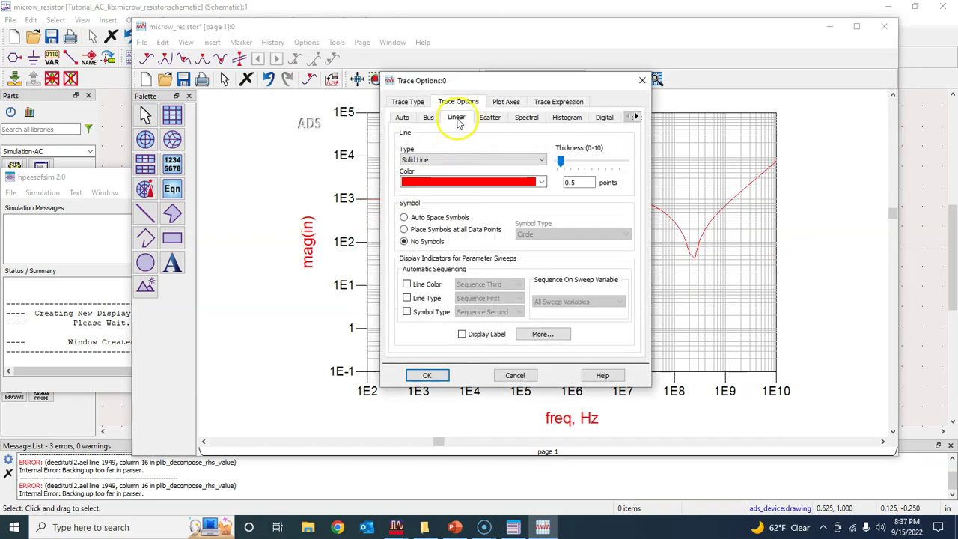
double_click(577, 183)
type("2")
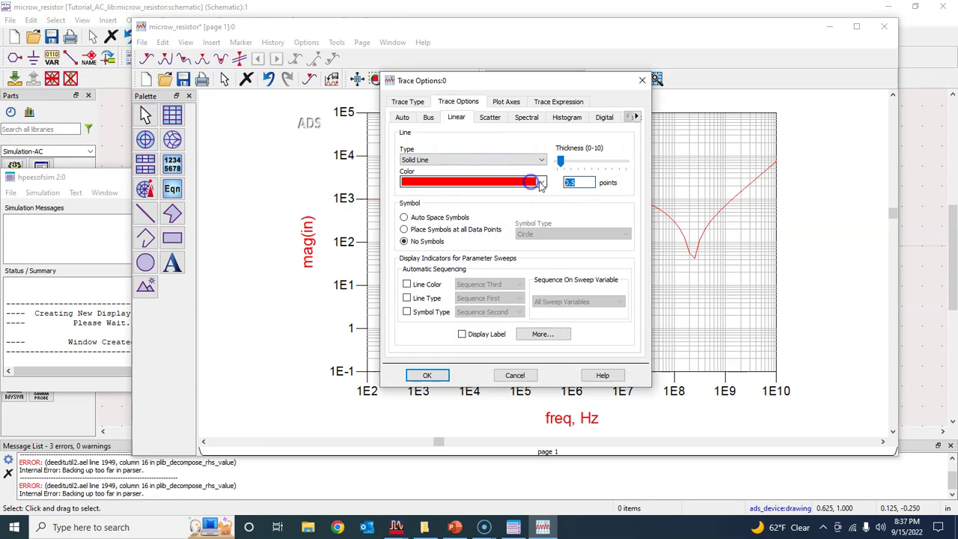
left_click(426, 375)
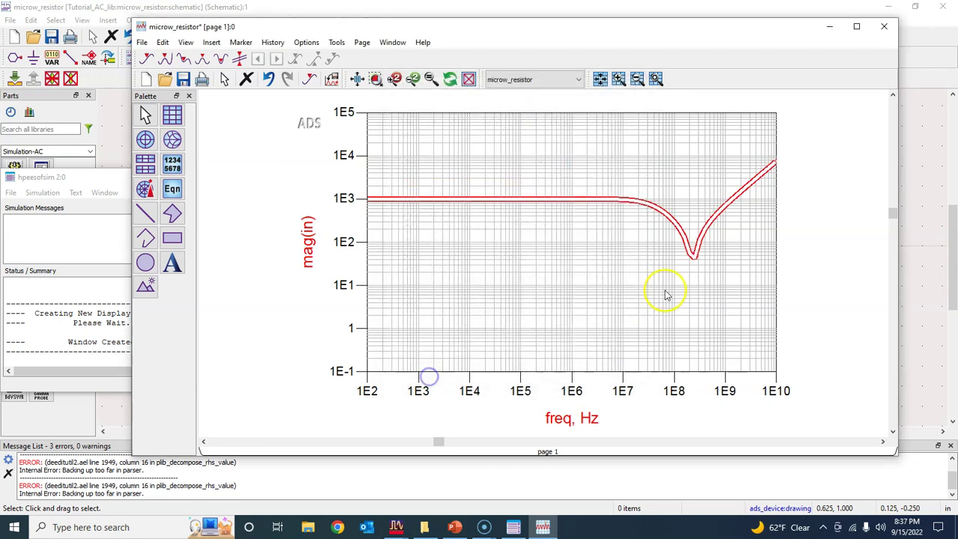
left_click(868, 244)
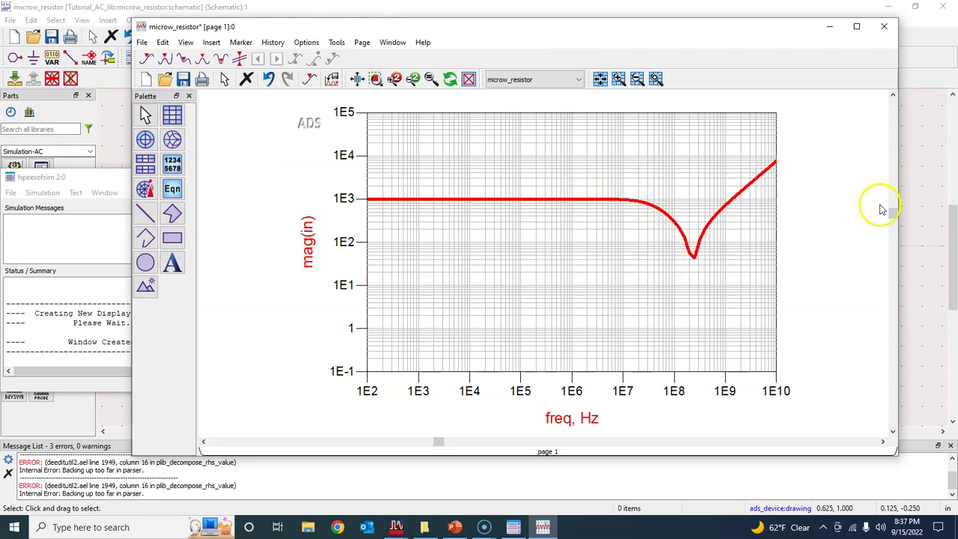
Step: Compare the impedance curve with the equivalent circuit in the schematic, and save the data display
left_click(923, 186)
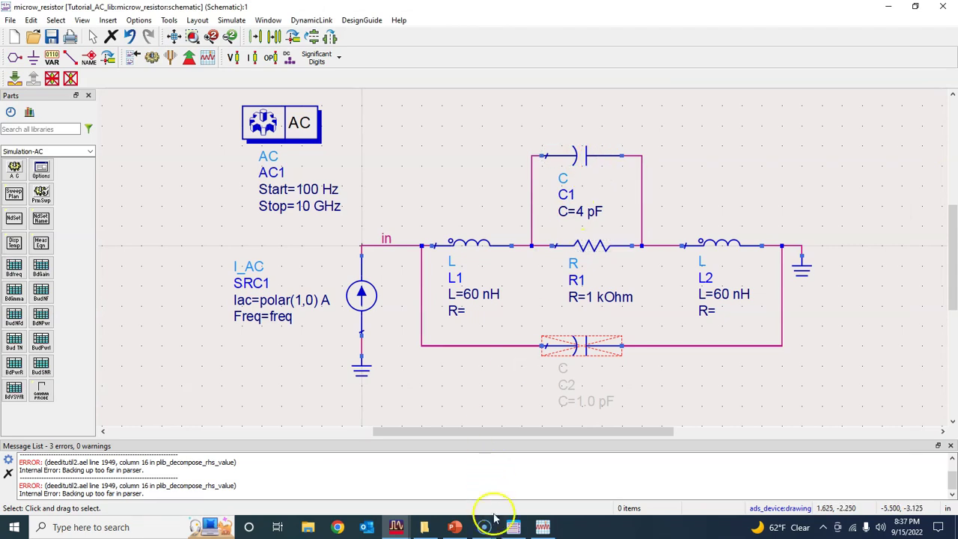
left_click(544, 527)
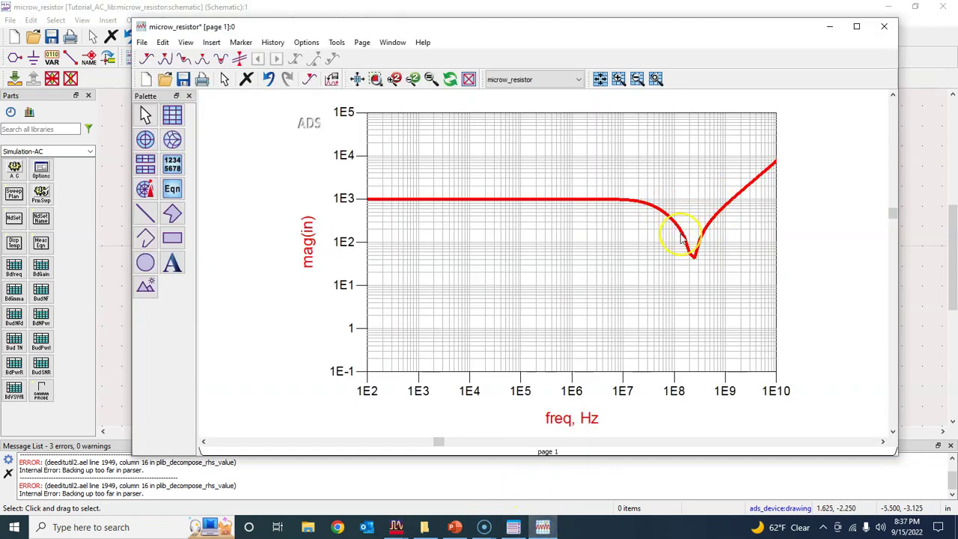
left_click(925, 161)
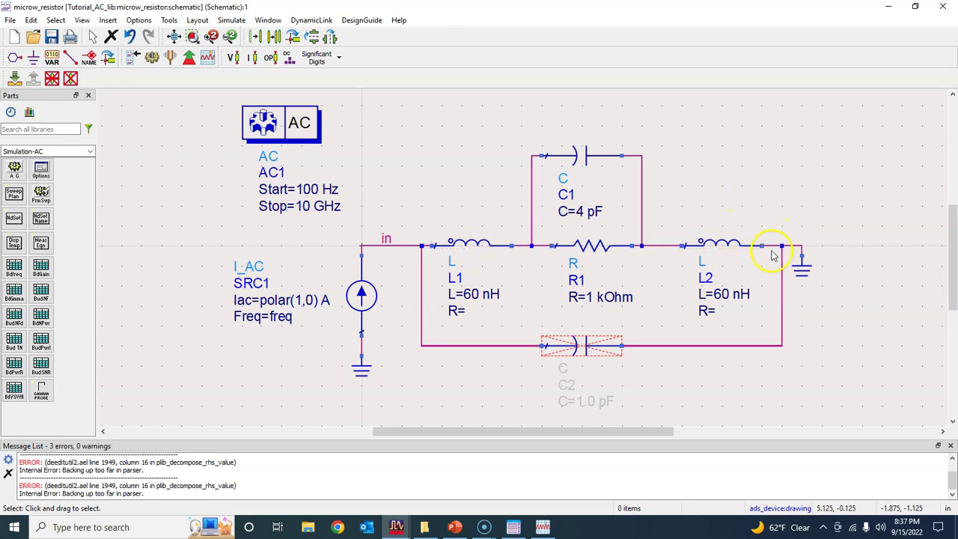
left_click(542, 527)
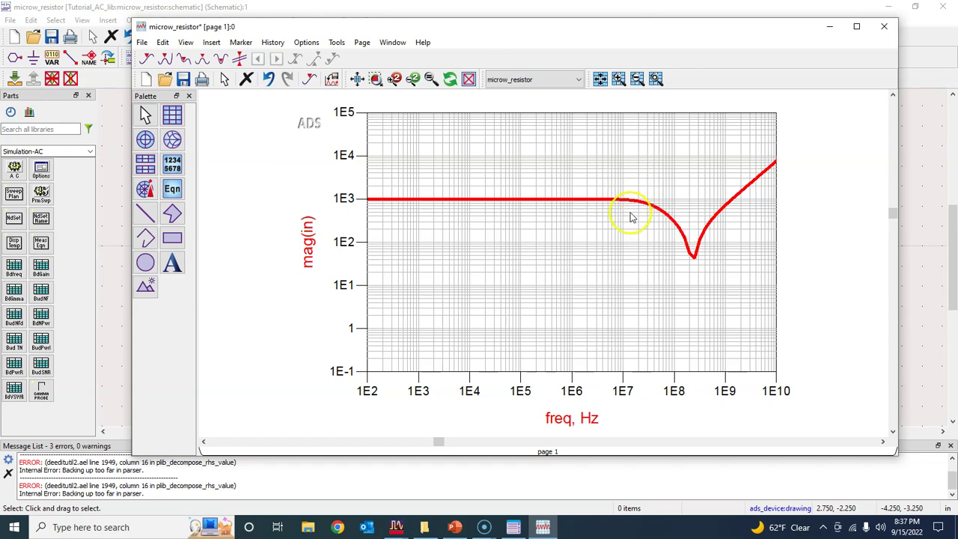
mouse_move(632, 208)
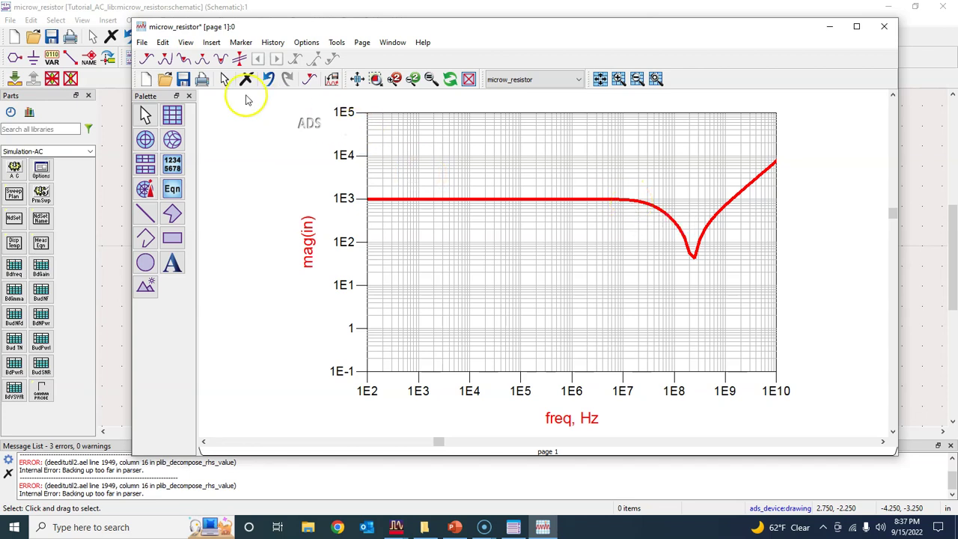
left_click(184, 81)
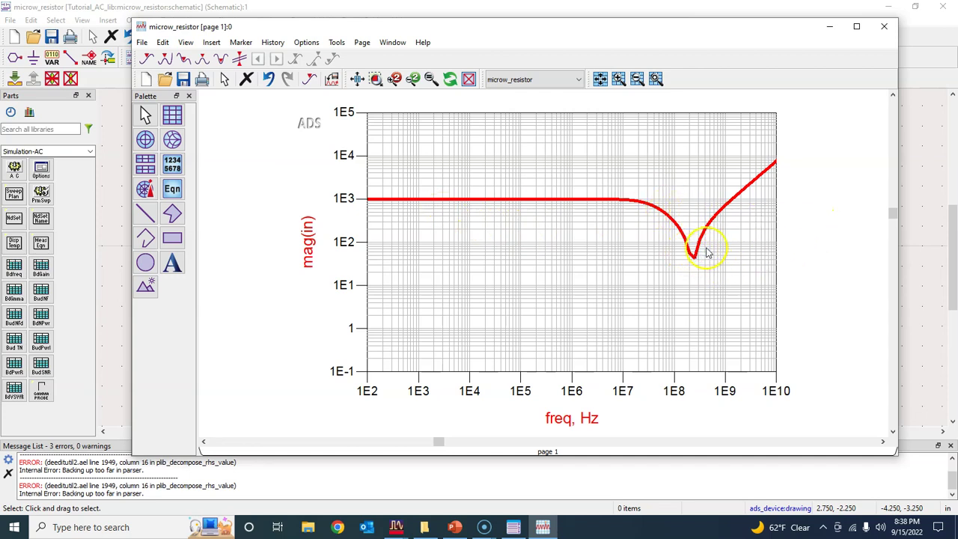
Step: Set the AC simulation's frequency sweep to 100 points per decade in the schematic
left_click(923, 192)
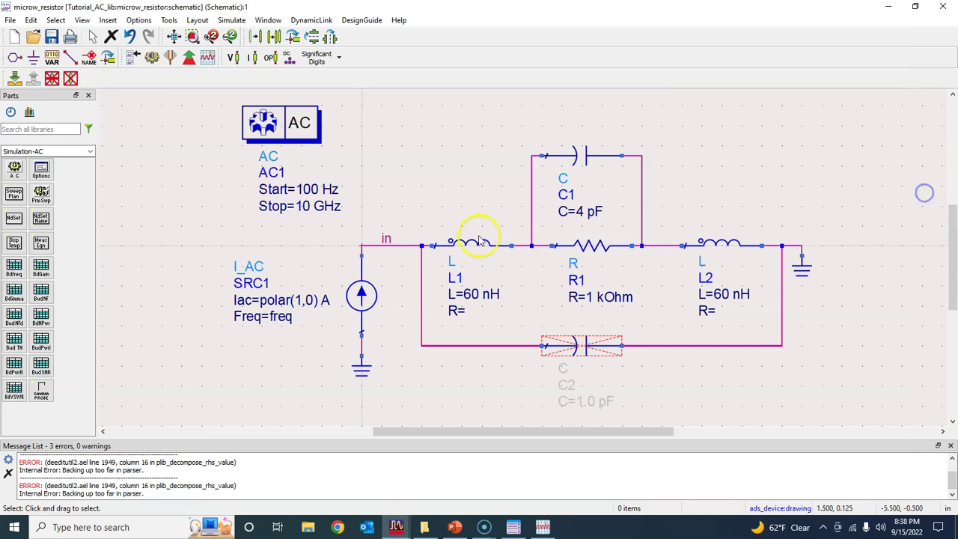
double_click(300, 124)
left_click(551, 212)
type("00")
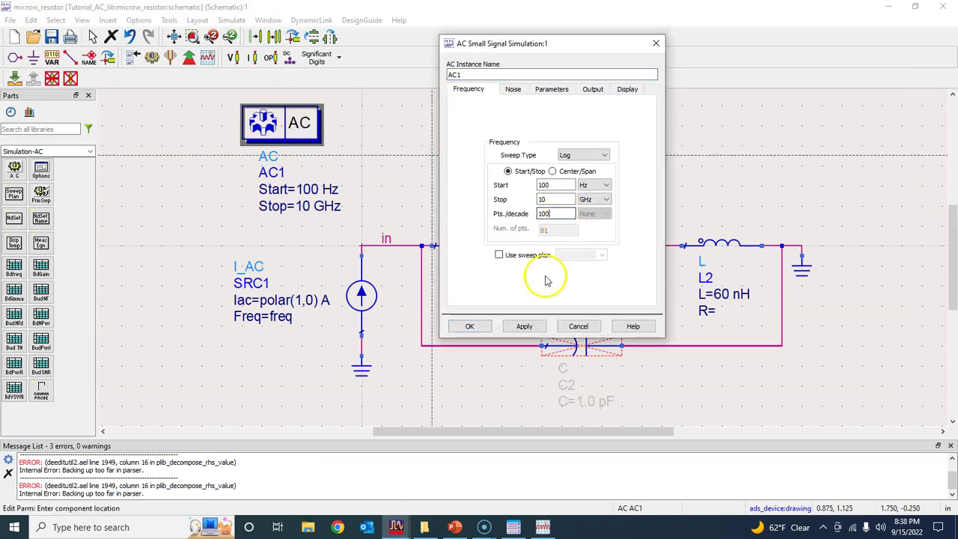
left_click(479, 326)
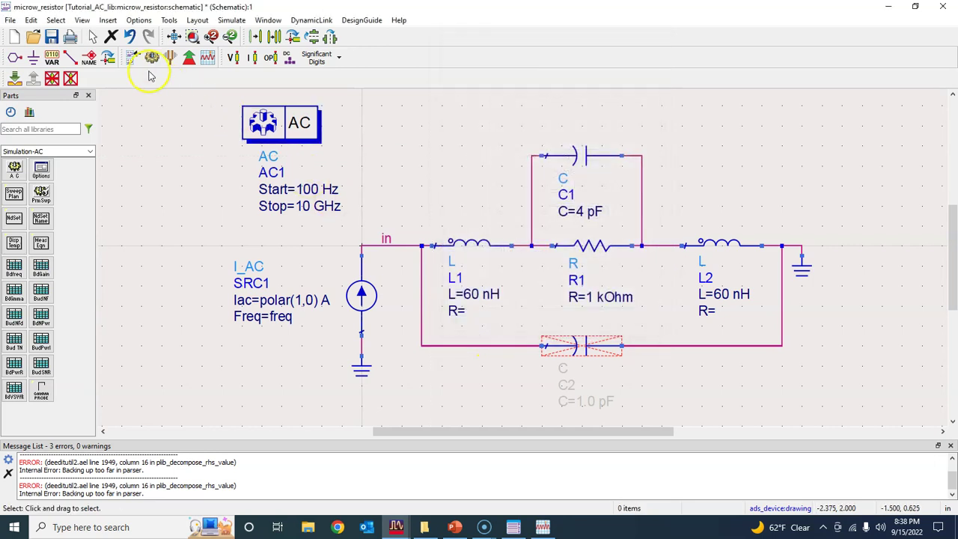
Step: Save the schematic and rerun the AC simulation to refresh the impedance plot
left_click(51, 37)
left_click(152, 57)
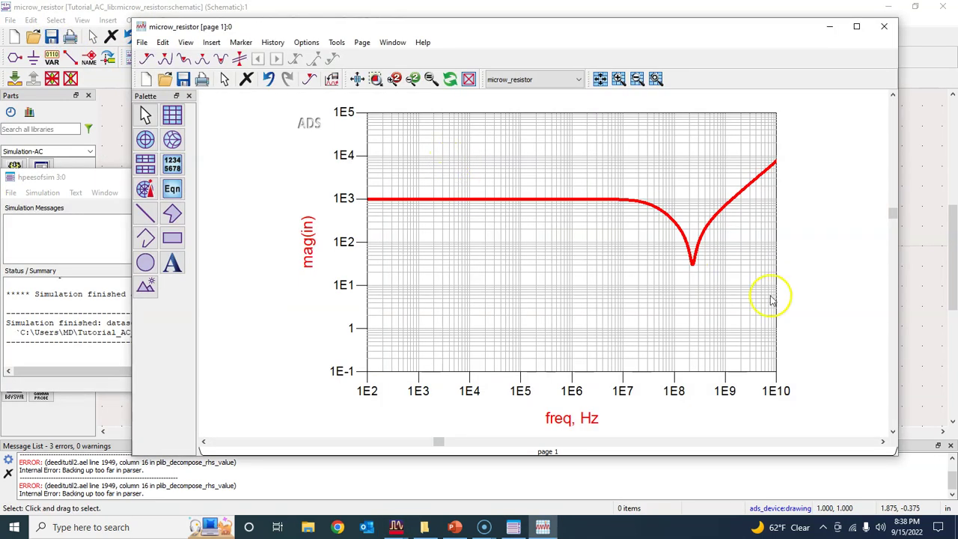
left_click(771, 292)
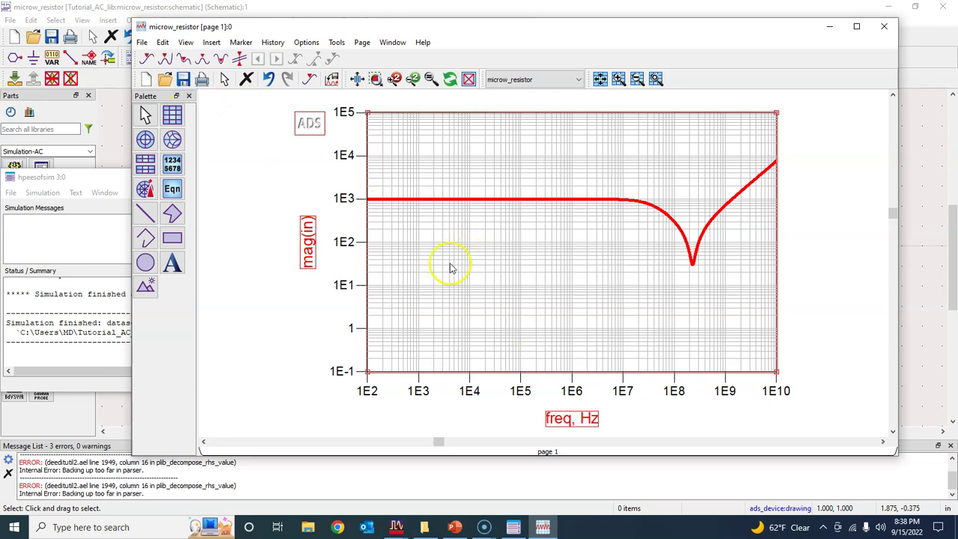
Step: Return to the schematic and reactivate the disabled parallel capacitor C2
left_click(117, 135)
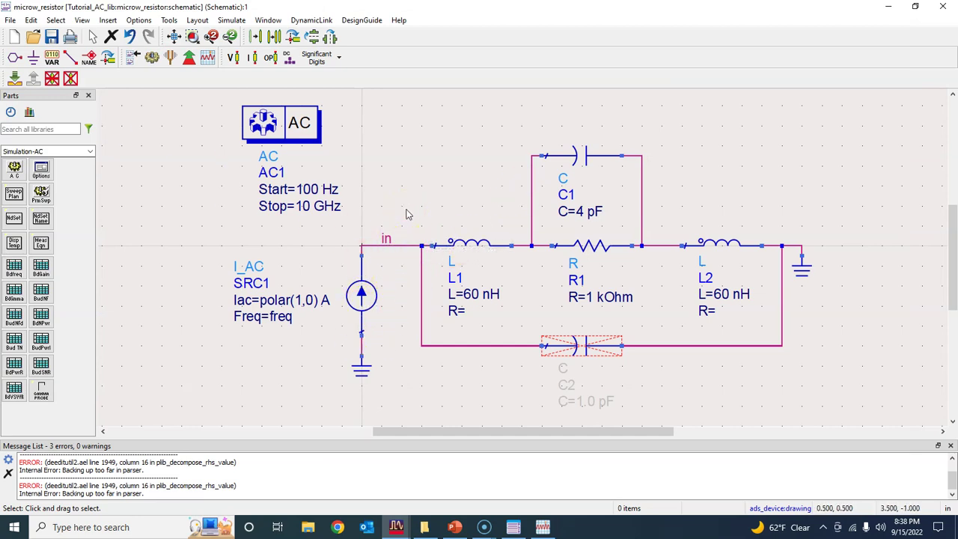
left_click(388, 181)
left_click(72, 79)
left_click(584, 348)
key("Escape")
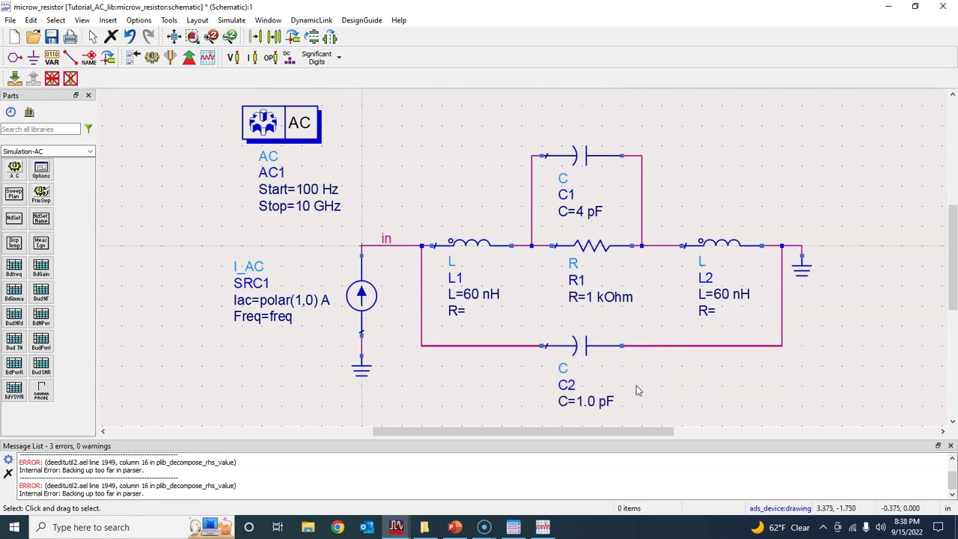
Step: Set the capacitance of C2 to 0.04 pF and rerun the AC simulation
double_click(589, 403)
type("0")
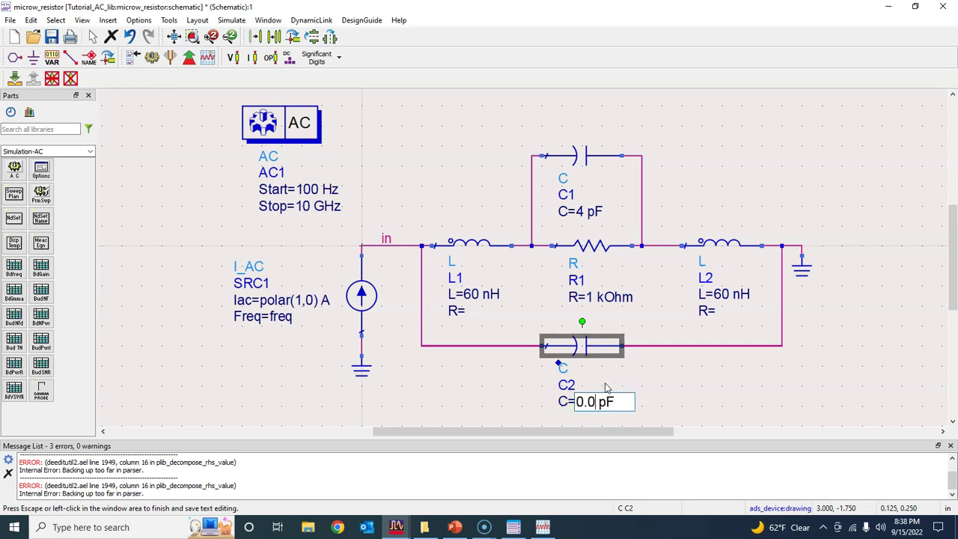
left_click(648, 378)
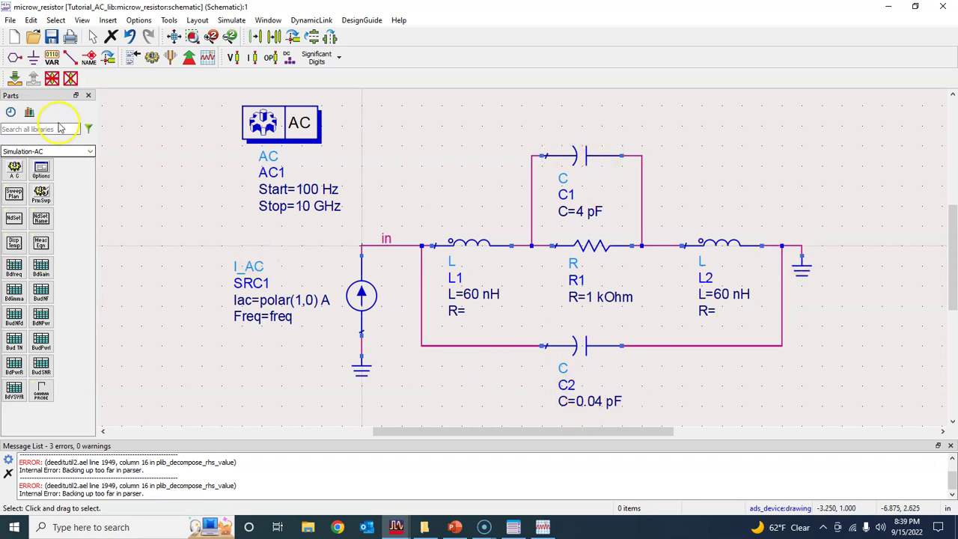
left_click(153, 60)
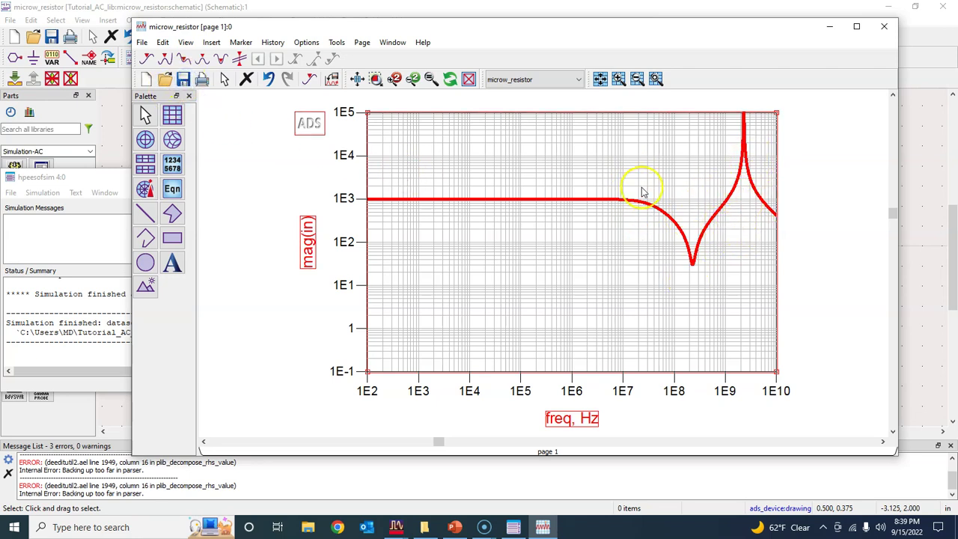
Step: Clear the old errors from the schematic's message list and run the AC simulation again
left_click(831, 32)
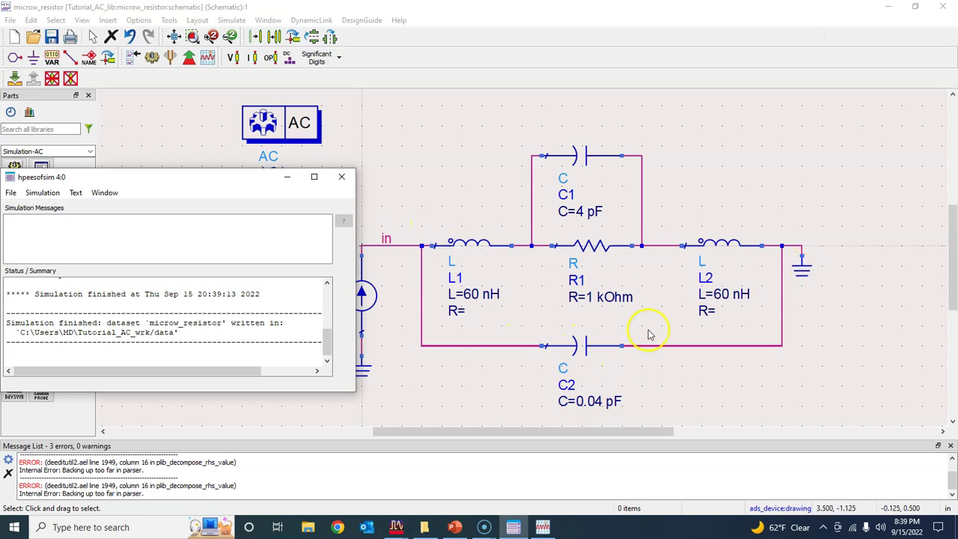
left_click(406, 372)
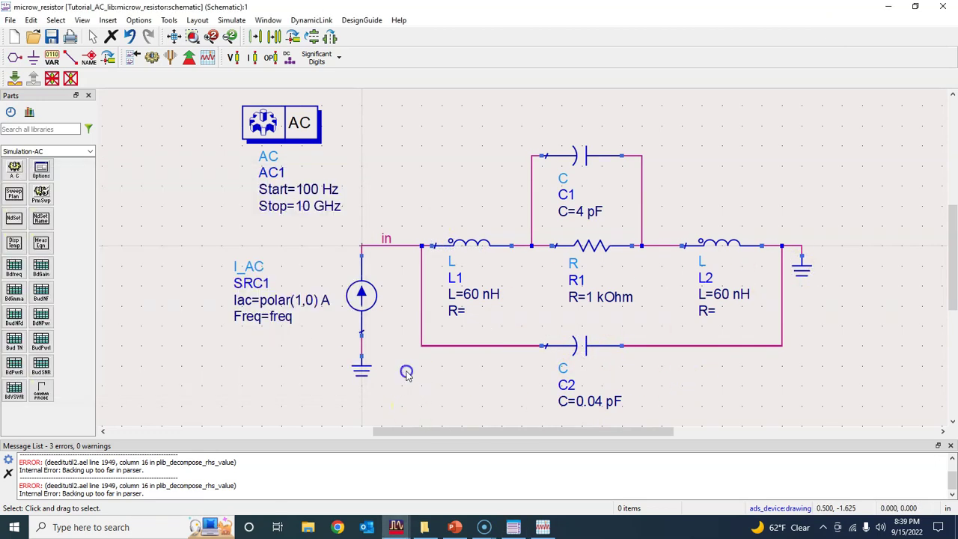
left_click(8, 475)
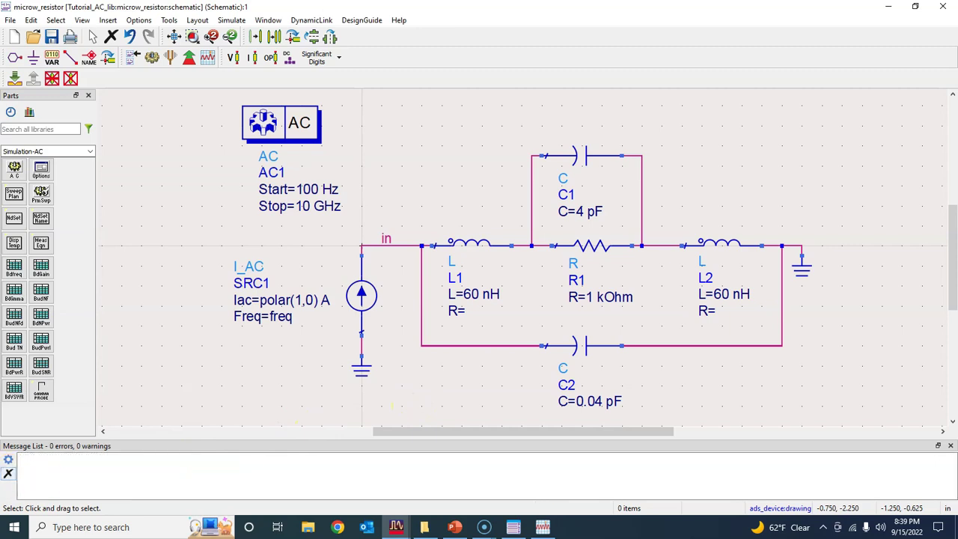
left_click(151, 62)
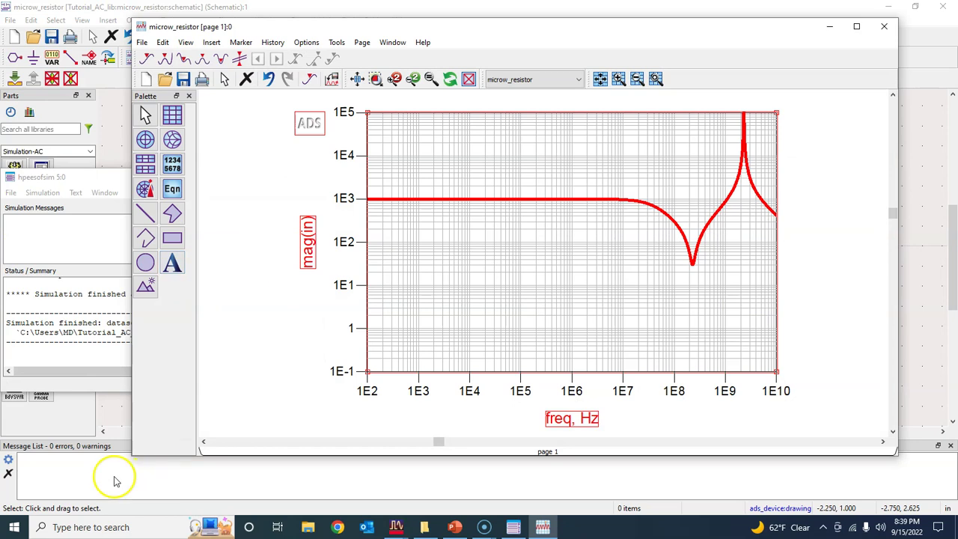
Step: Minimize the simulation status window and maximize the data display with the impedance plot, leaving the plot's traces as they are
left_click(829, 26)
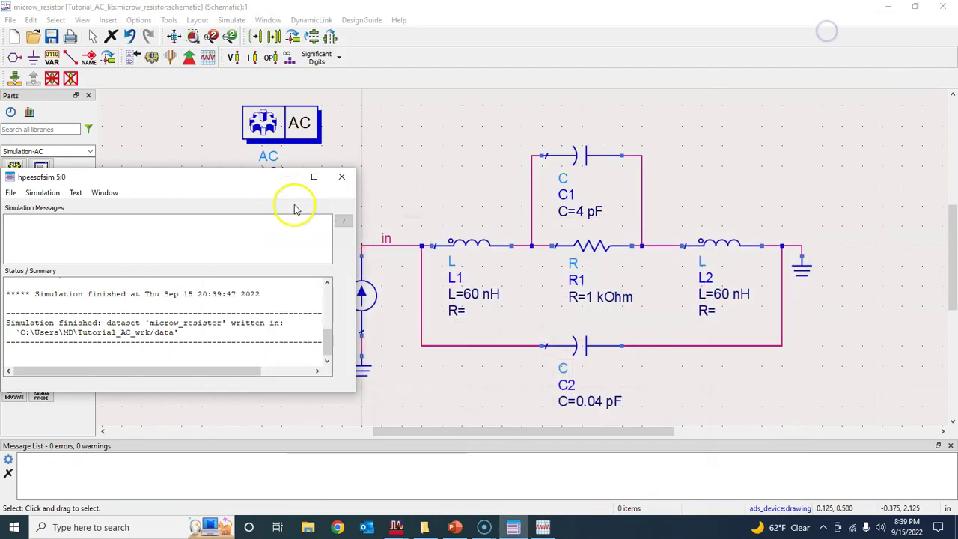
left_click(287, 176)
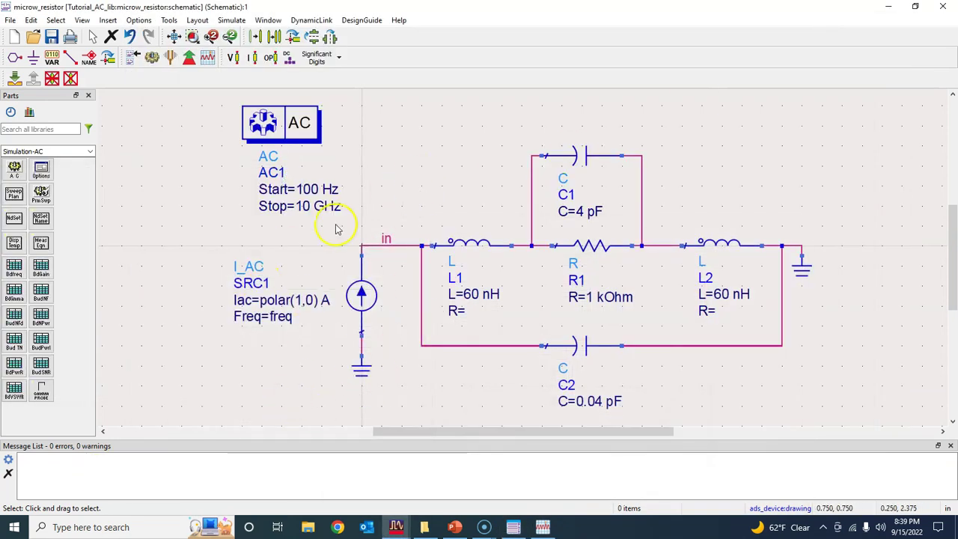
left_click(418, 160)
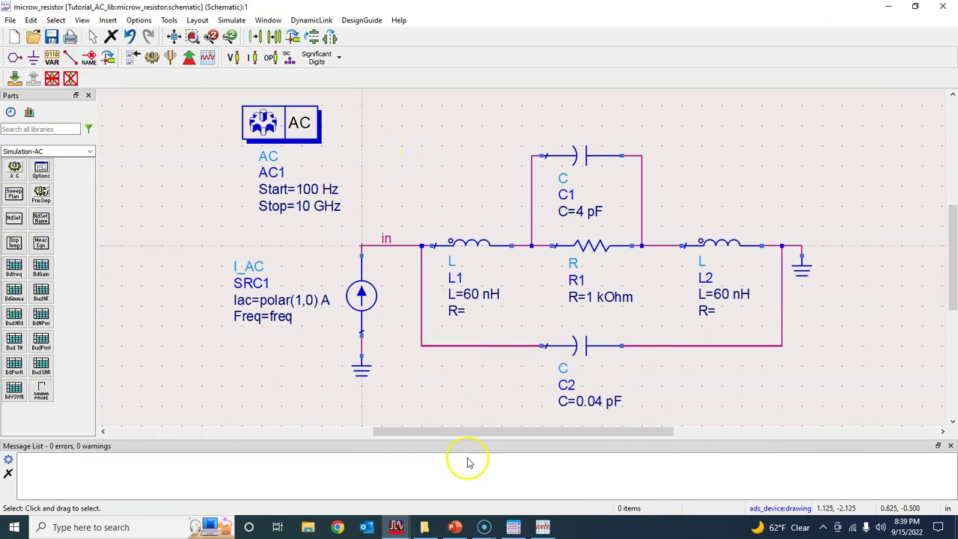
left_click(543, 526)
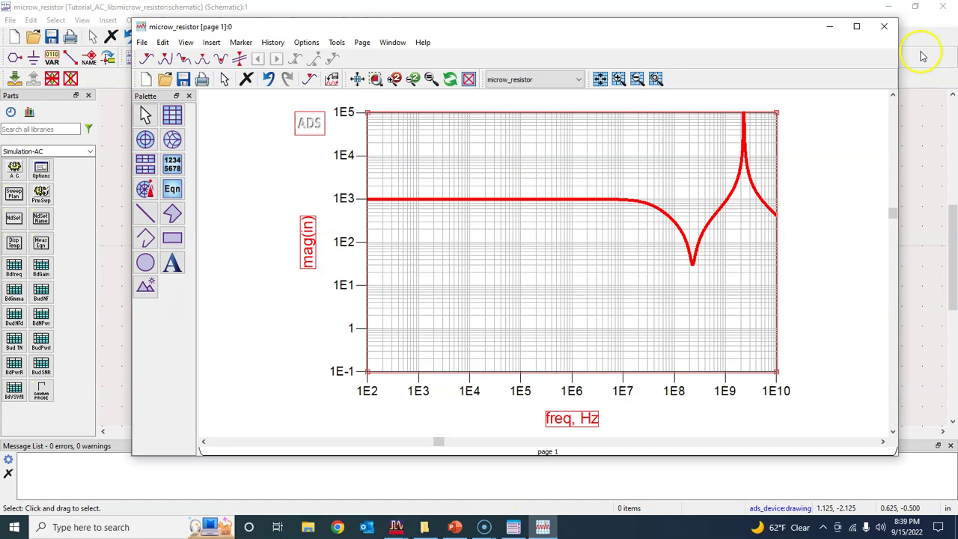
left_click(857, 26)
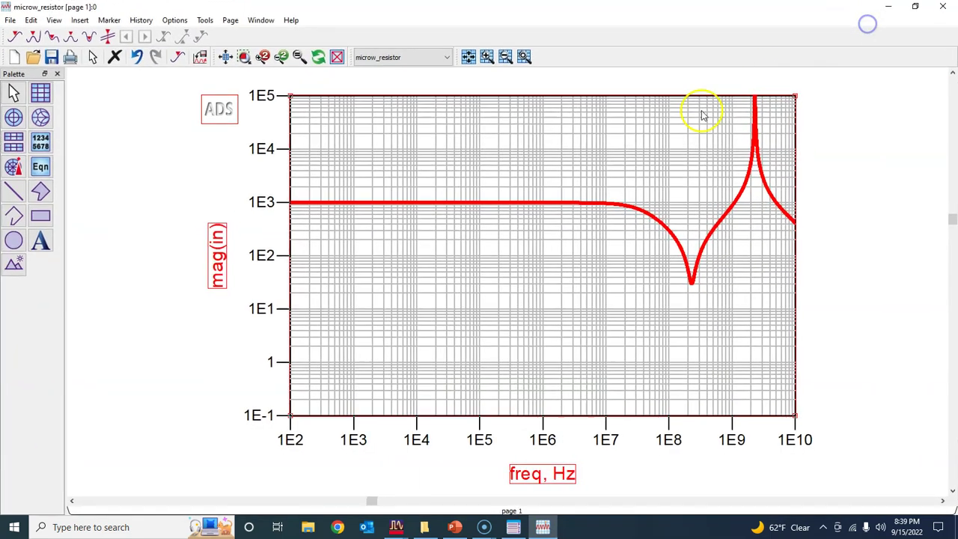
double_click(524, 183)
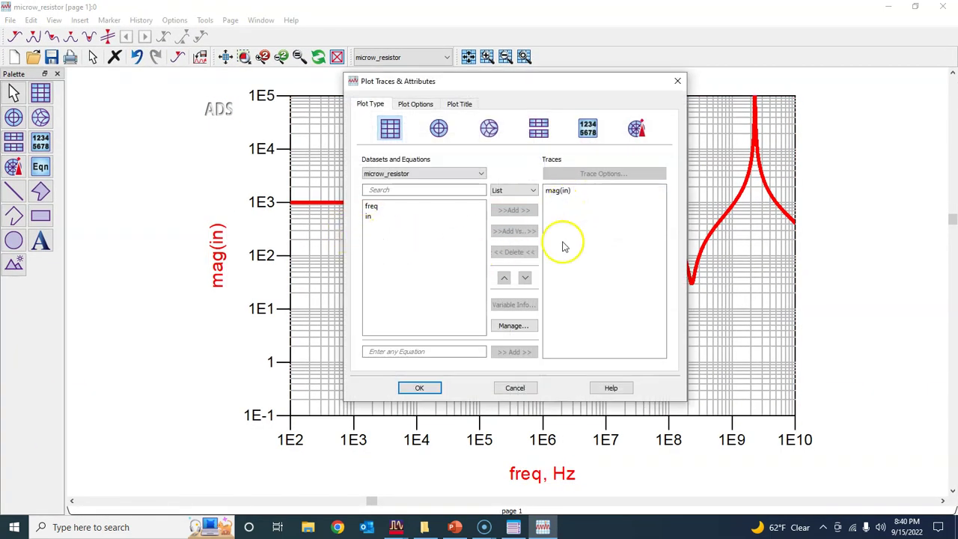
left_click(527, 389)
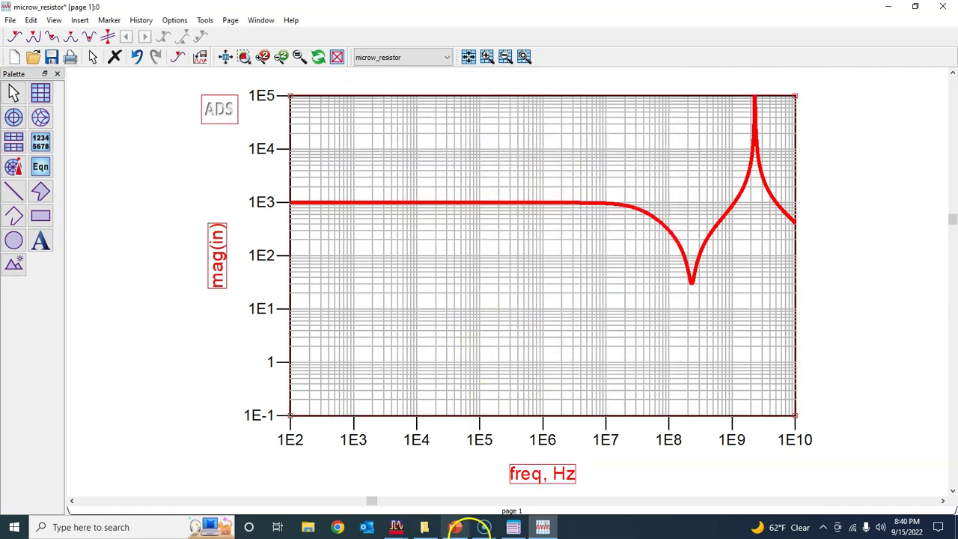
Step: Switch back to the schematic, deactivate capacitor C2 and rerun the AC simulation
left_click(547, 483)
left_click(455, 527)
mouse_move(396, 526)
left_click(451, 500)
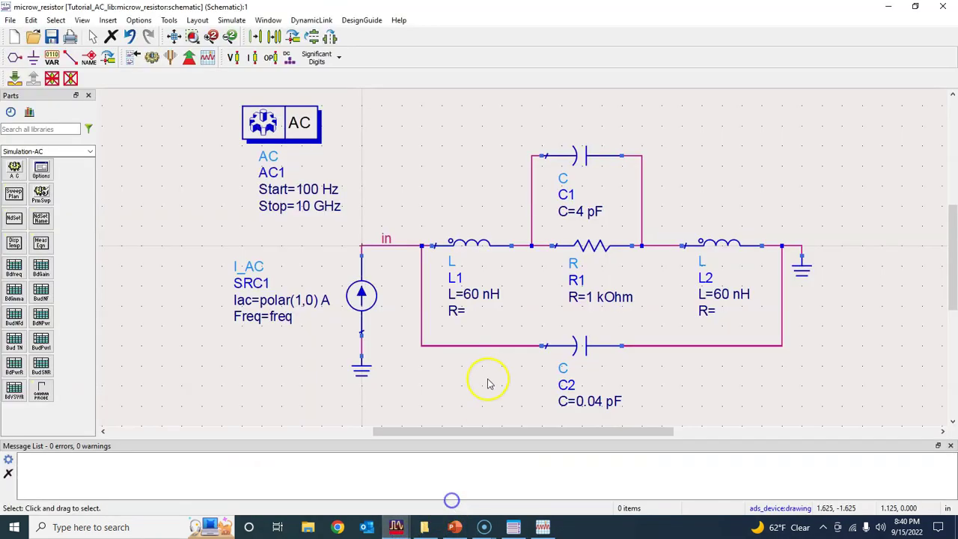
left_click(585, 350)
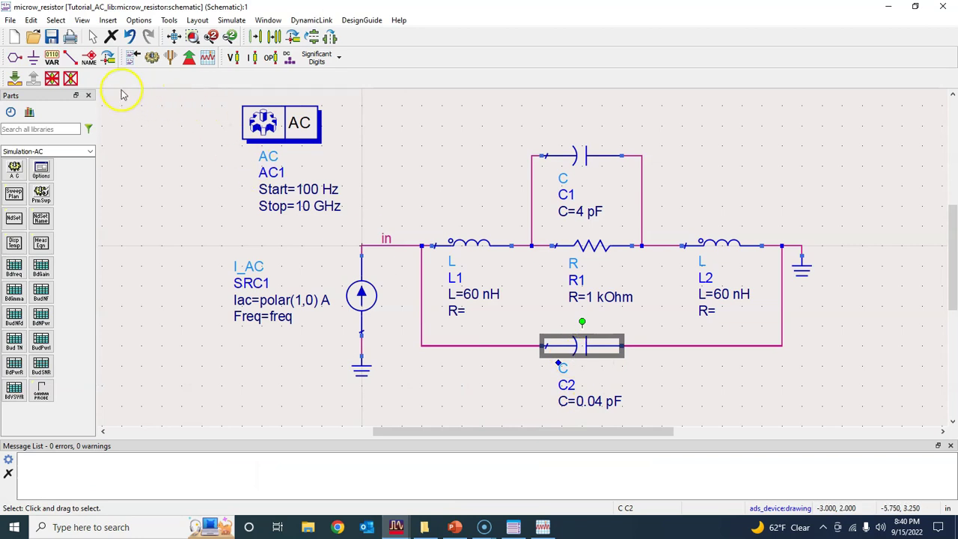
left_click(70, 79)
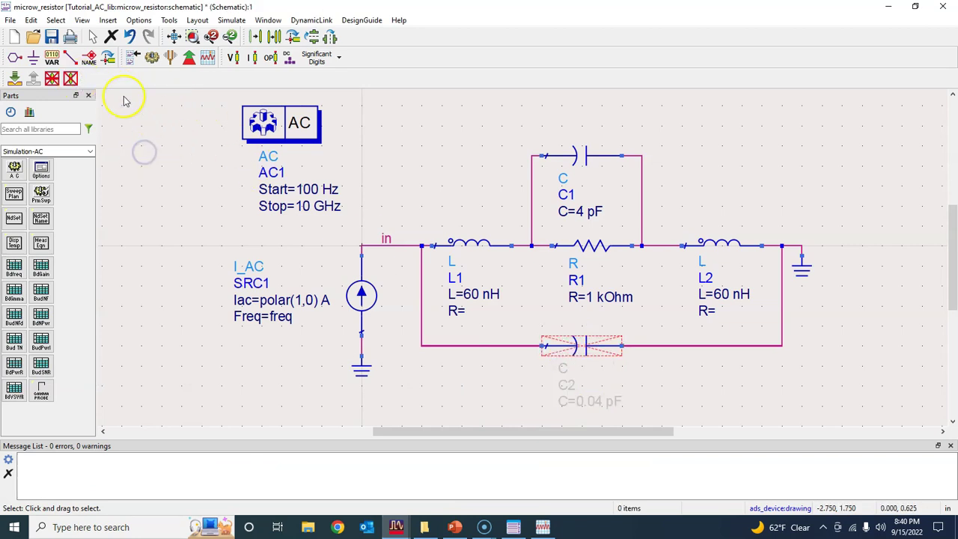
left_click(152, 57)
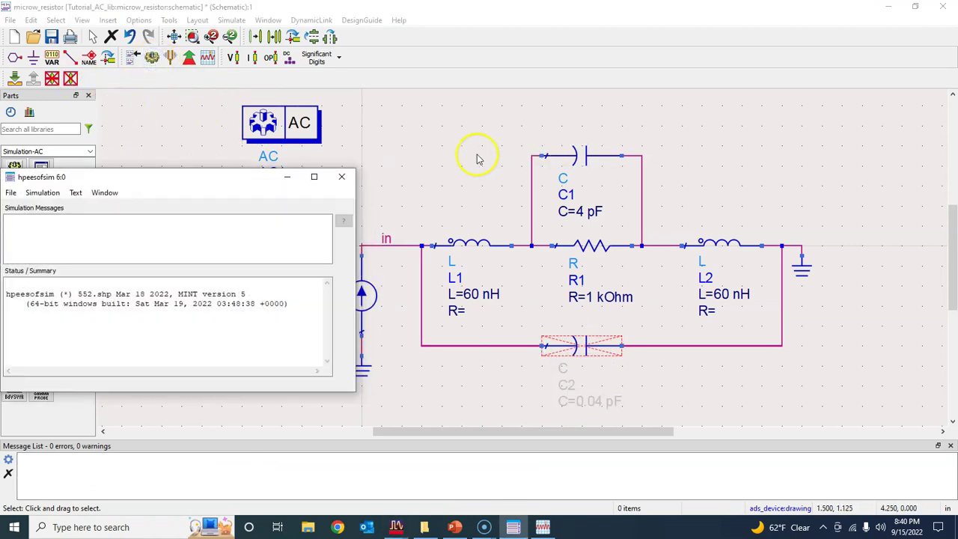
Step: Save the data display and hide the ADS logo on the impedance plot
left_click(183, 79)
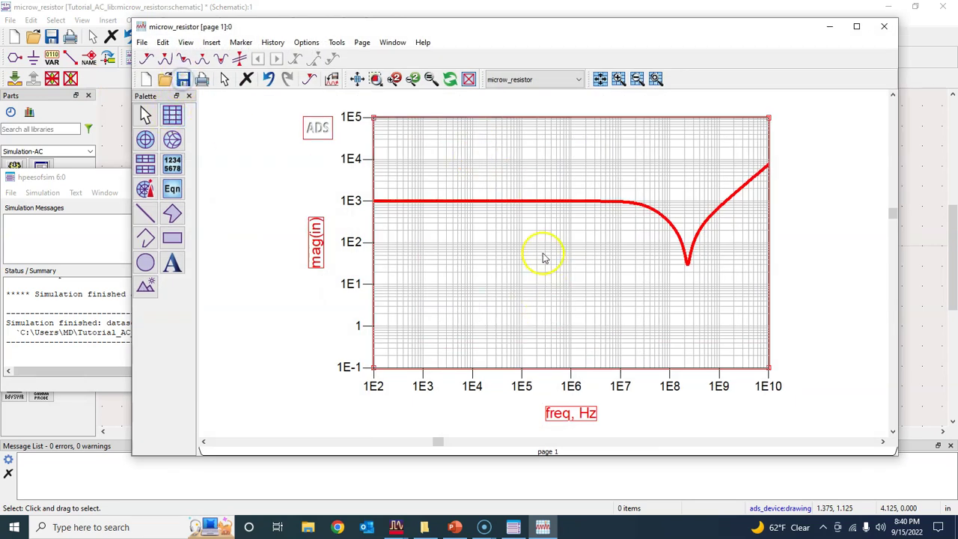
right_click(544, 255)
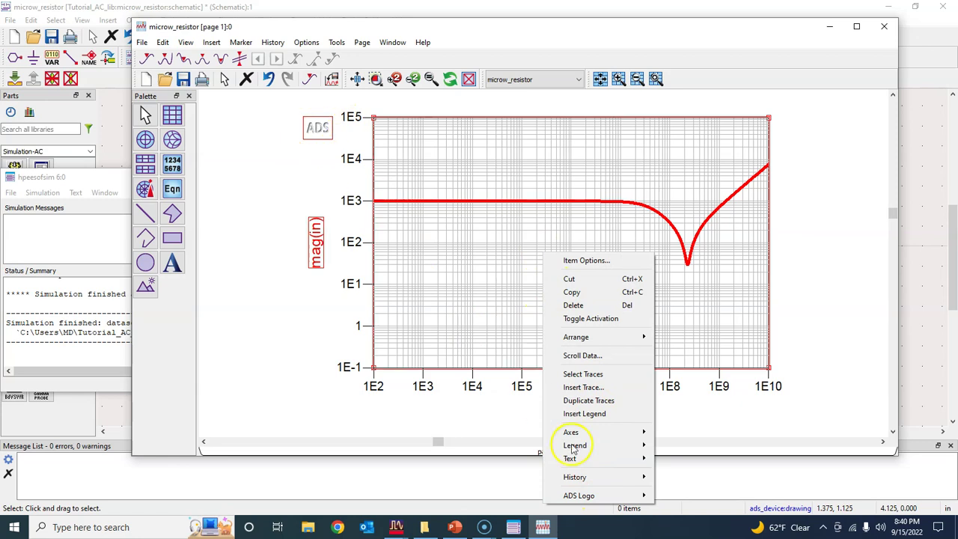
mouse_move(620, 496)
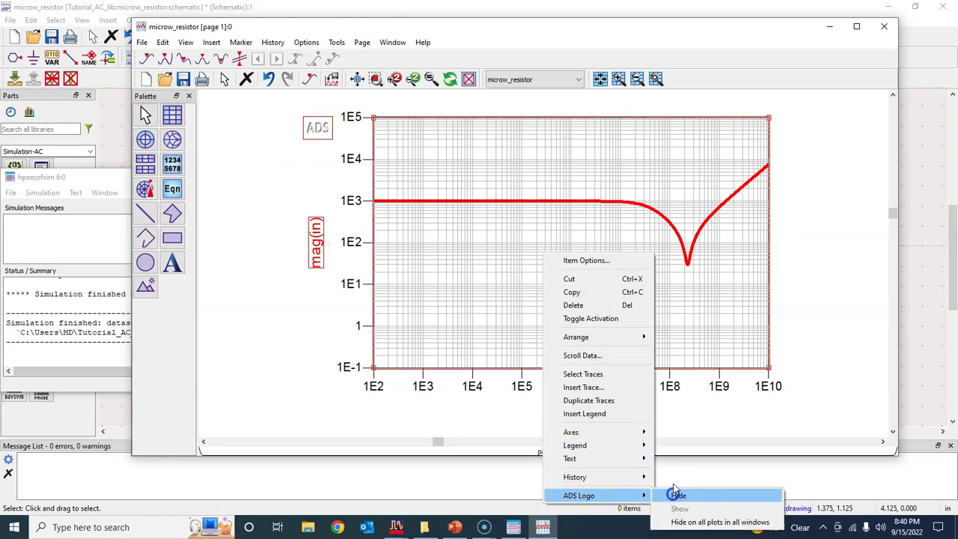
left_click(676, 494)
double_click(439, 250)
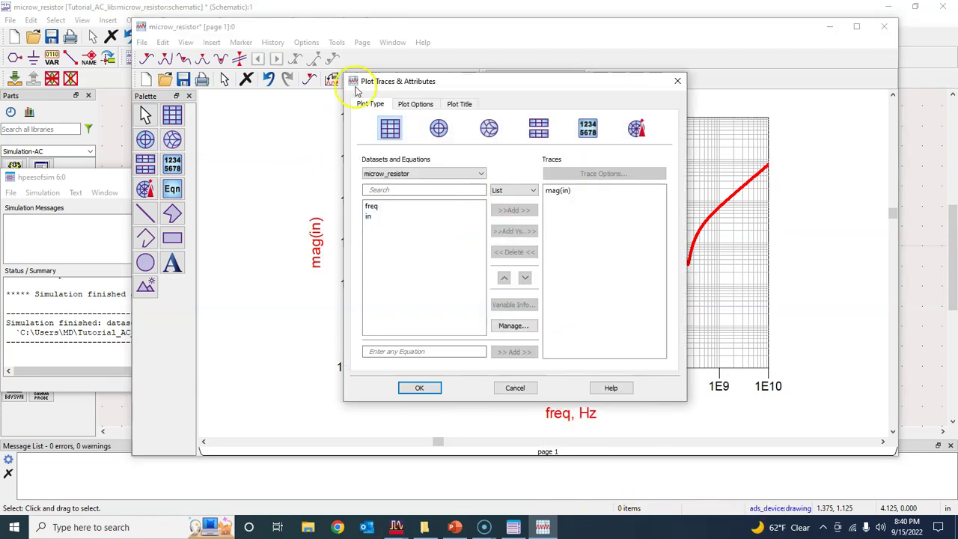
left_click(417, 104)
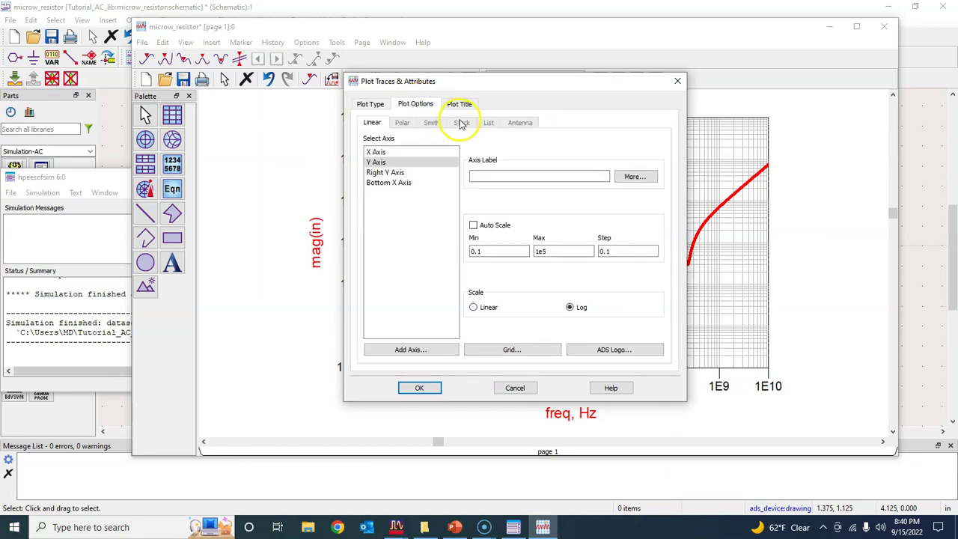
left_click(462, 104)
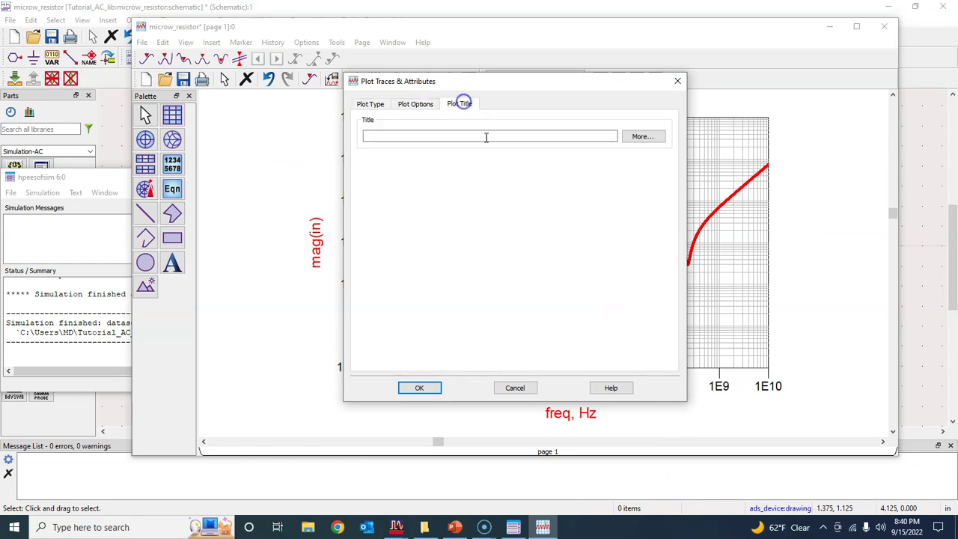
left_click(516, 388)
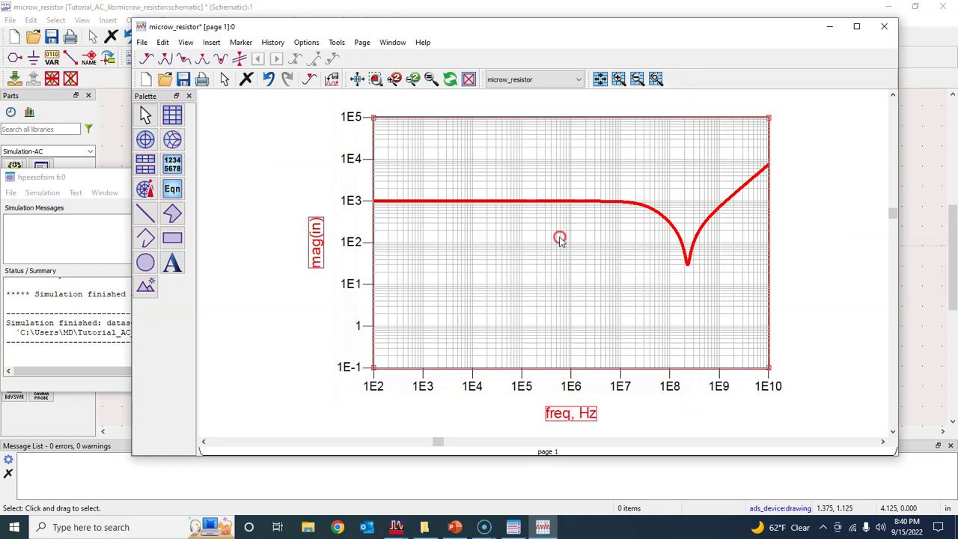
Step: Turn on trace history for the impedance plot and save the data display
right_click(560, 238)
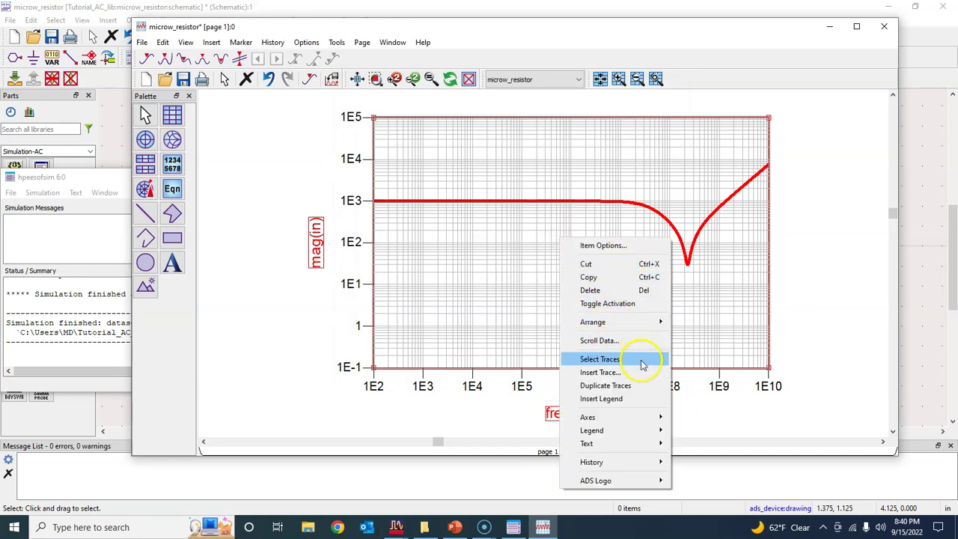
mouse_move(636, 462)
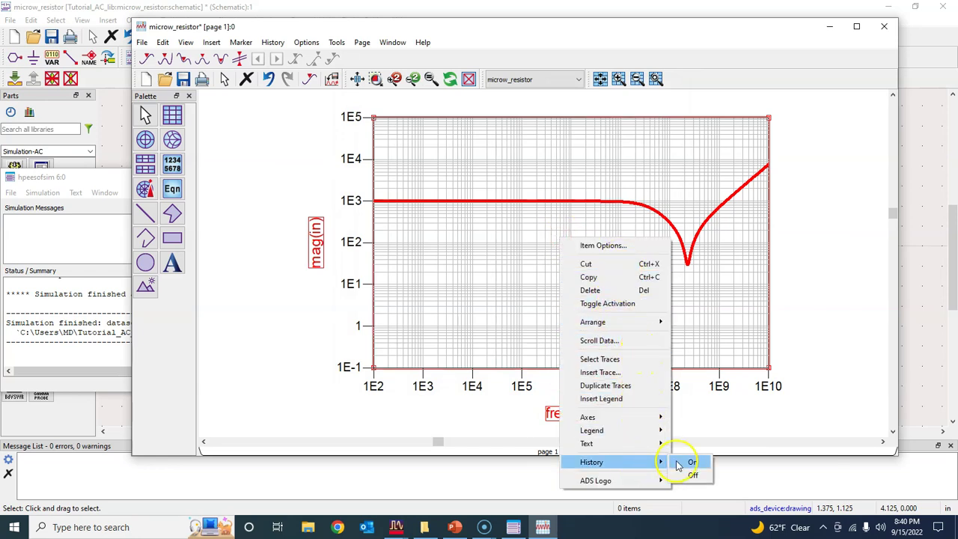
left_click(696, 462)
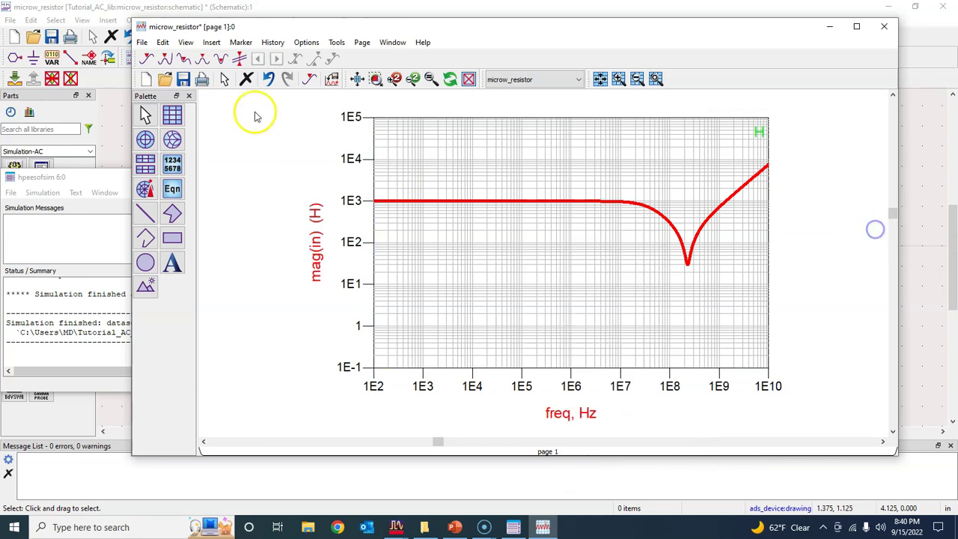
left_click(183, 79)
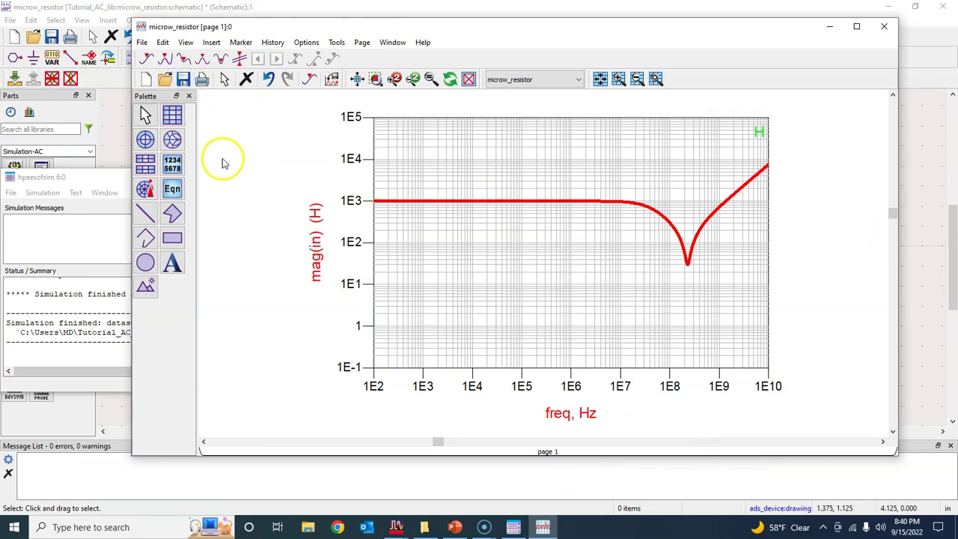
Step: Switch back to the schematic, reactivate capacitor C2 and rerun the AC simulation on the saved design
left_click(113, 128)
left_click(573, 342)
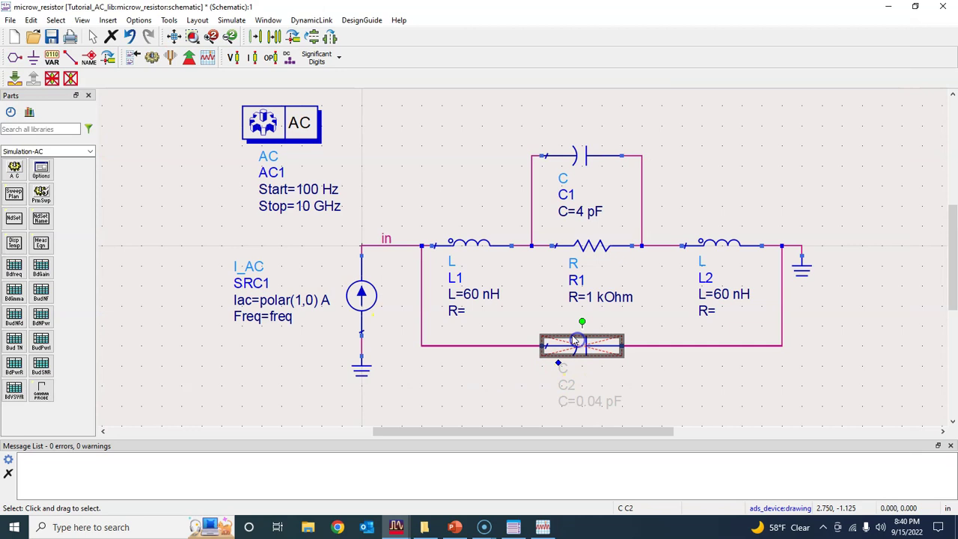
left_click(69, 78)
left_click(180, 150)
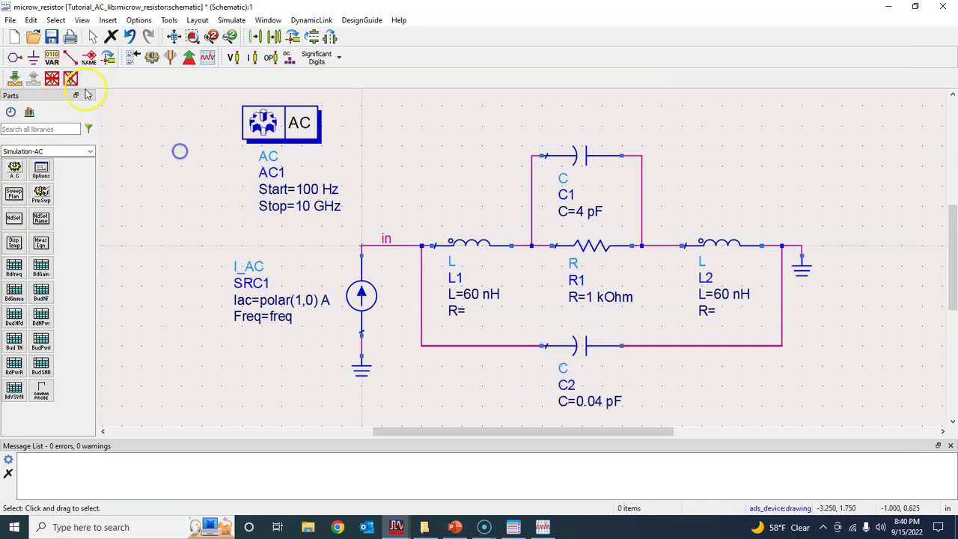
left_click(51, 36)
left_click(152, 57)
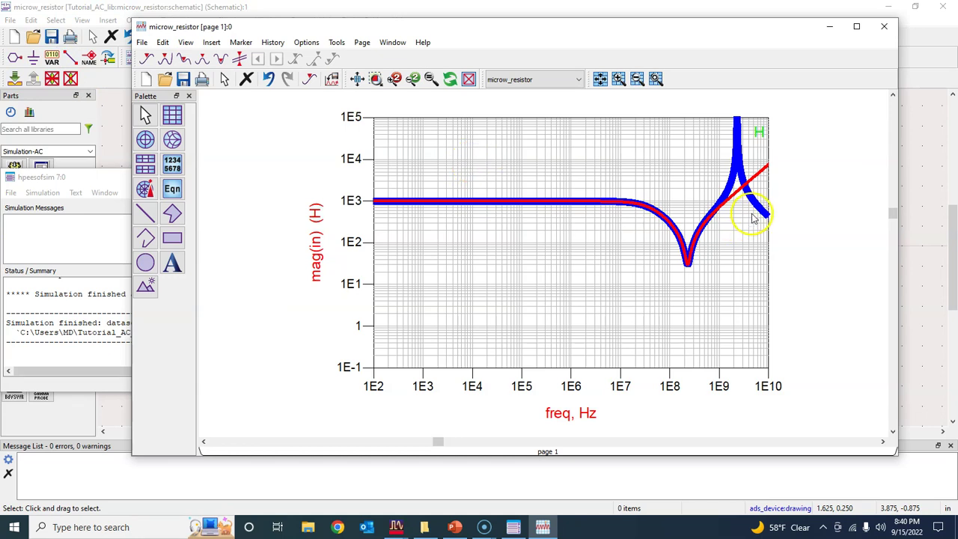
Step: Compare the current and history impedance traces at high frequency against capacitor C2 in the schematic
left_click(791, 238)
mouse_move(760, 178)
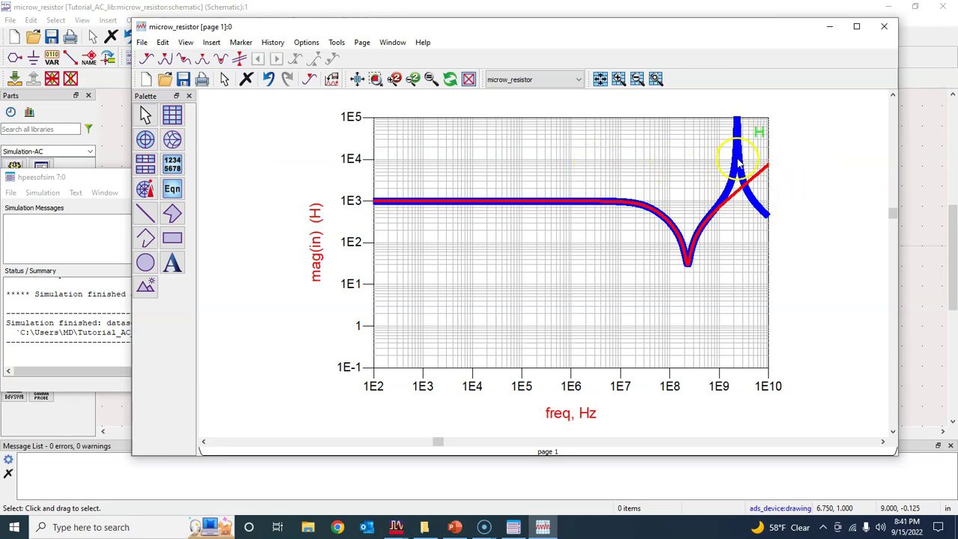
left_click(914, 148)
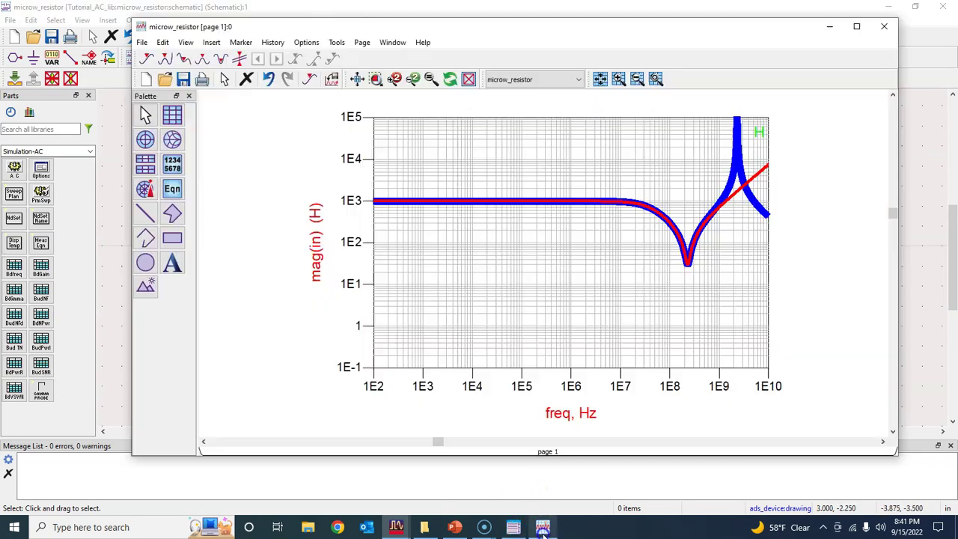
left_click(543, 527)
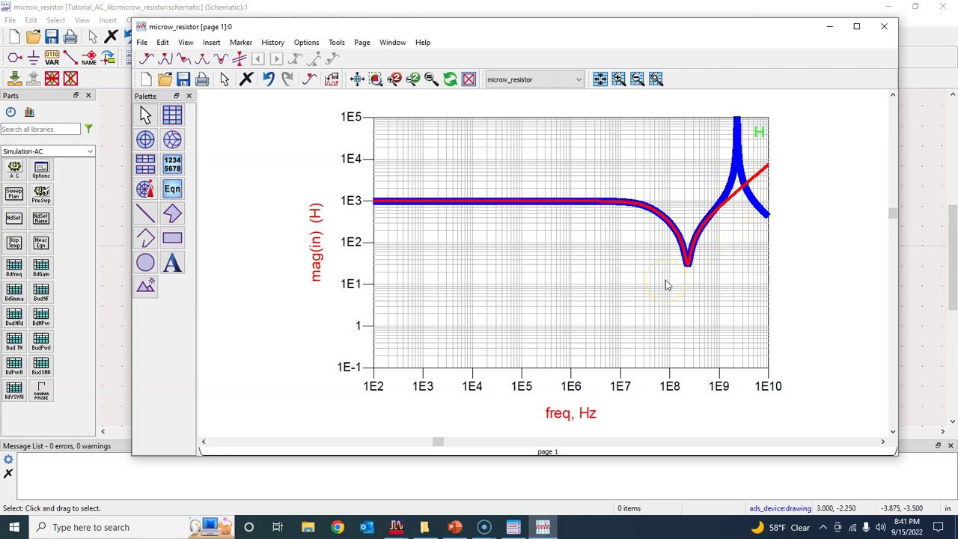
left_click(914, 271)
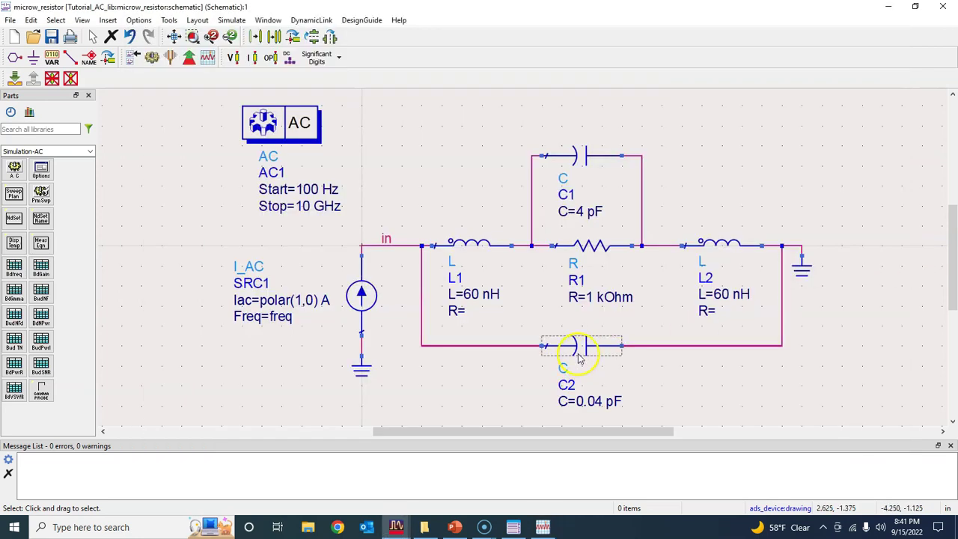
Step: Switch back to the data display and turn off trace history for the impedance plot
left_click(549, 527)
right_click(559, 245)
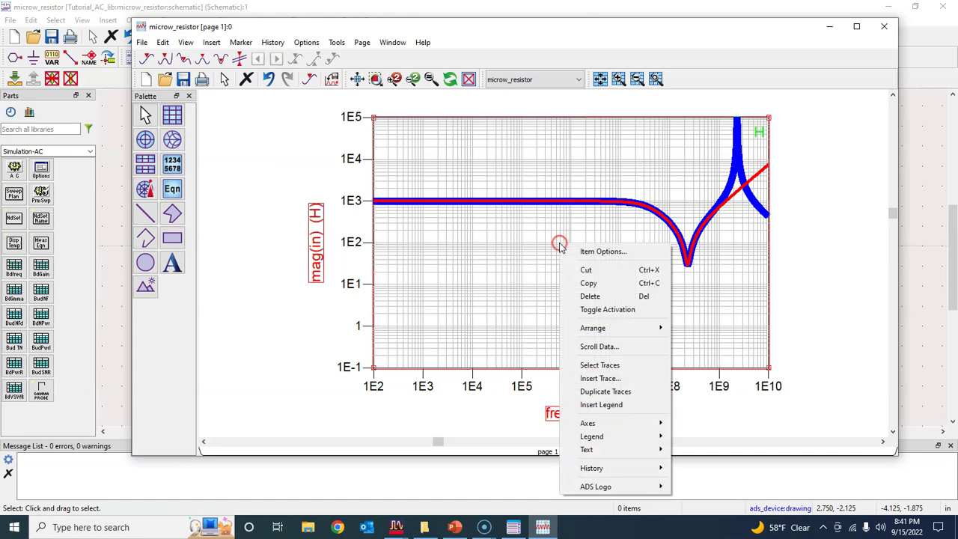
left_click(652, 468)
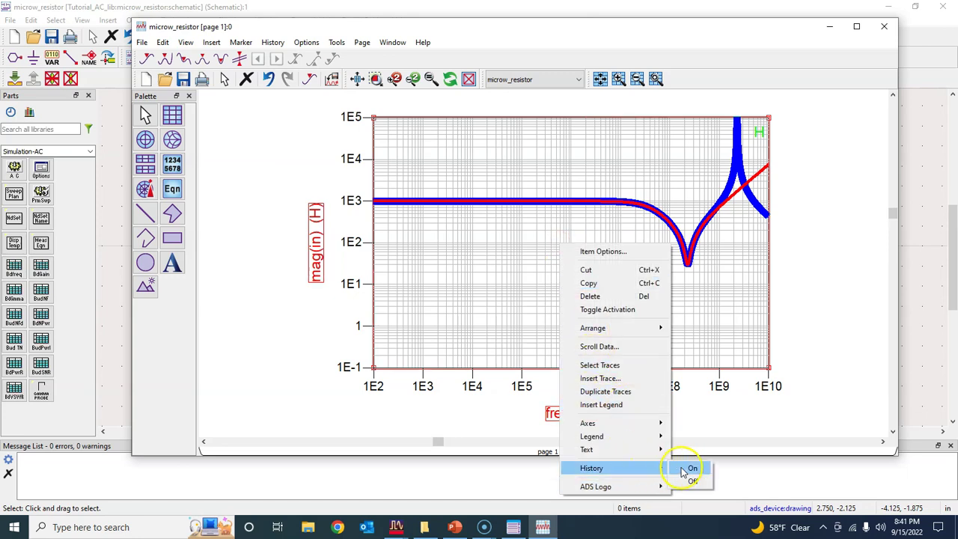
left_click(690, 479)
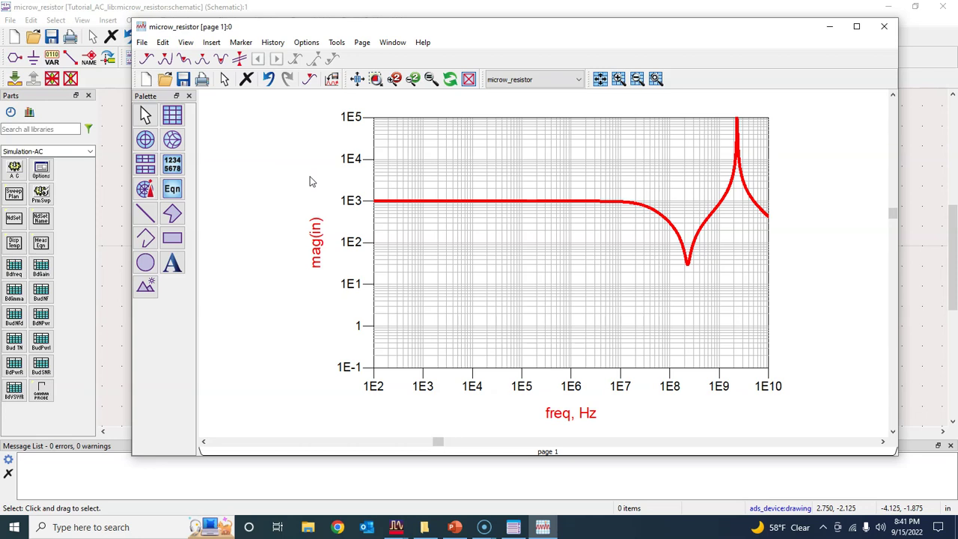
left_click_drag(309, 357, 307, 427)
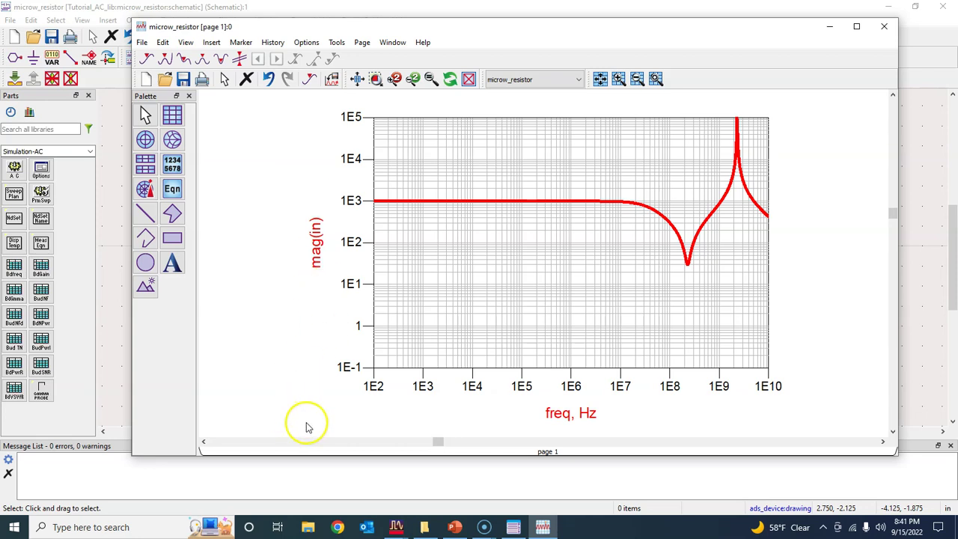